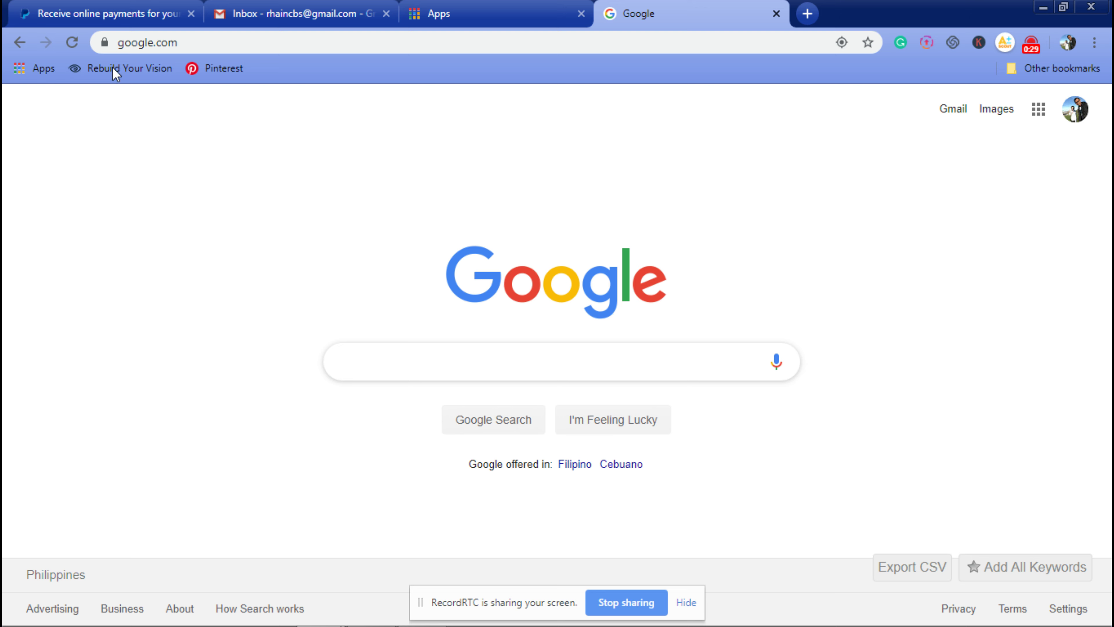
Step: Return to the Google search page and dismiss the recent searches list
left_click(109, 14)
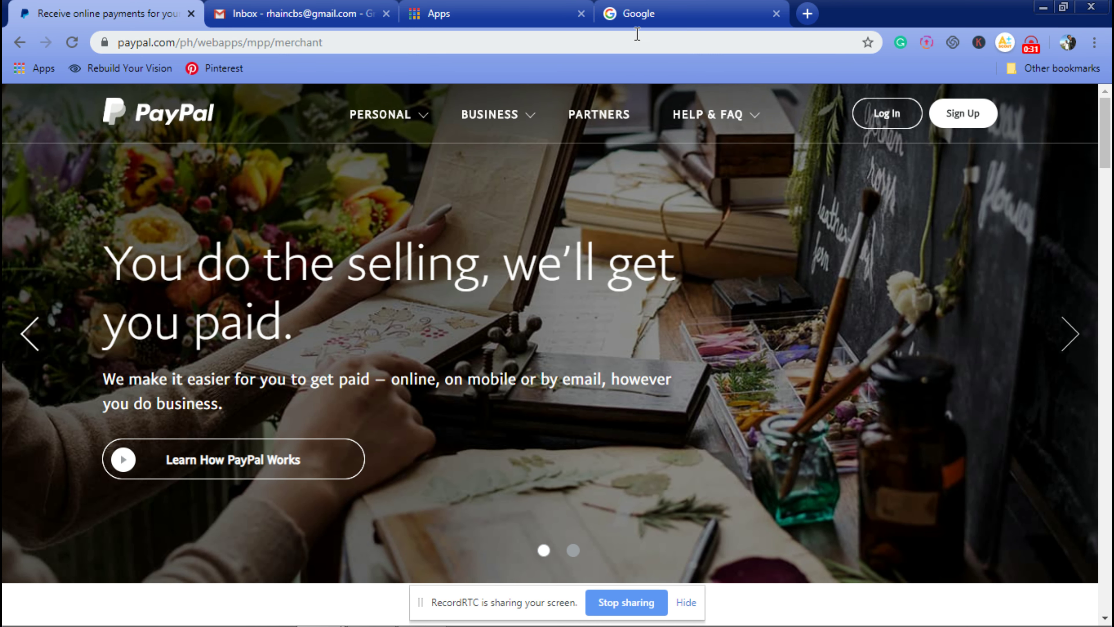
left_click(636, 14)
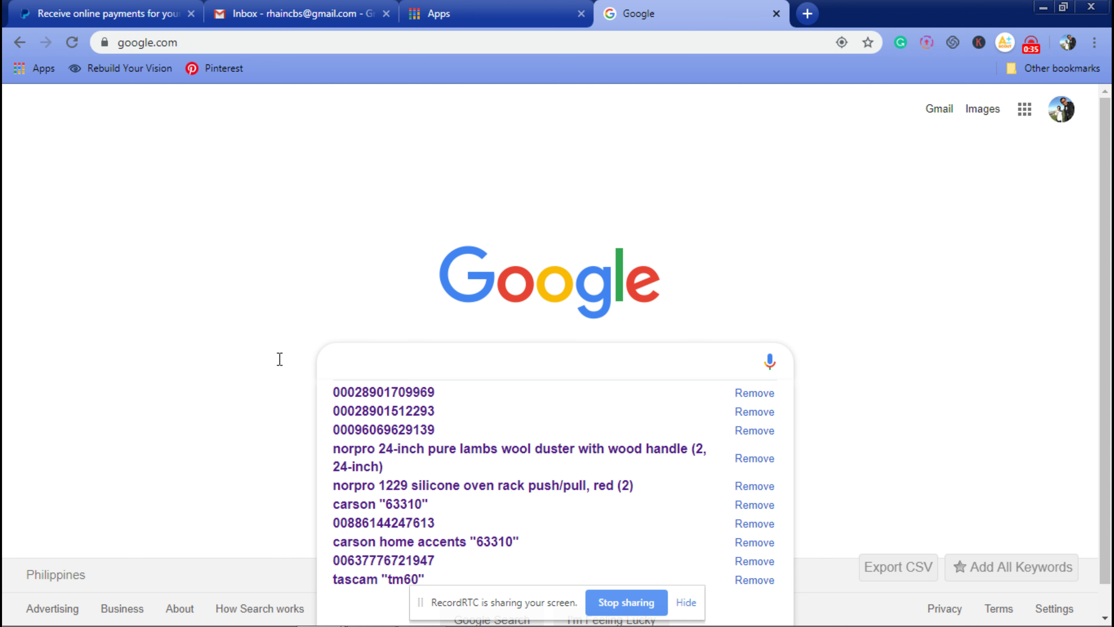
left_click(309, 214)
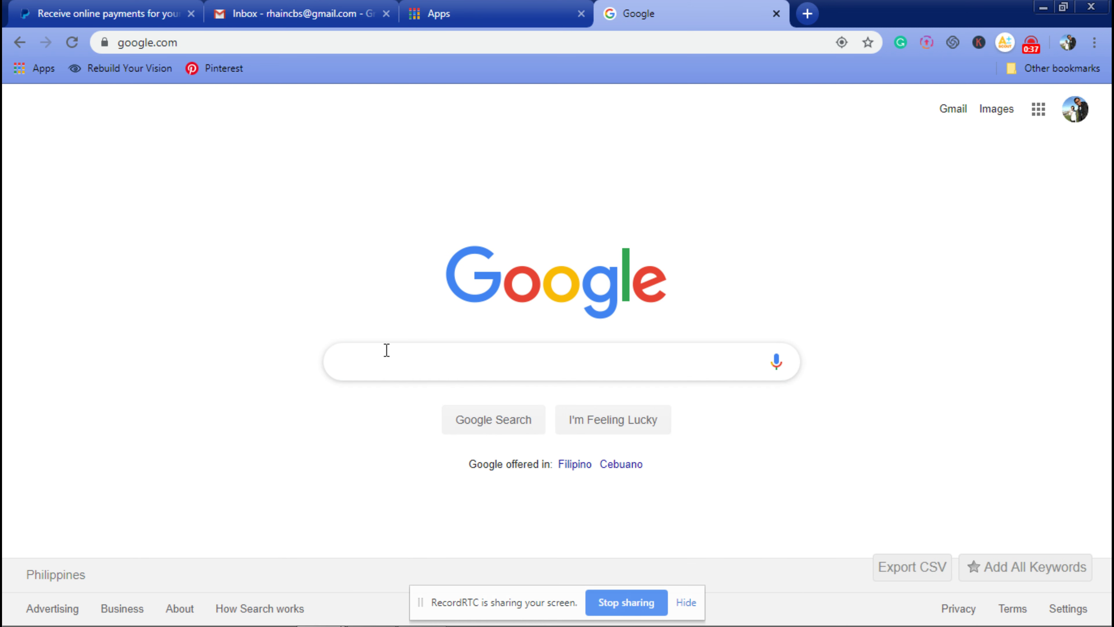
Step: Search 'gmail-sign-up' and open Create an account from the 'Create a Gmail account' help article
left_click(385, 351)
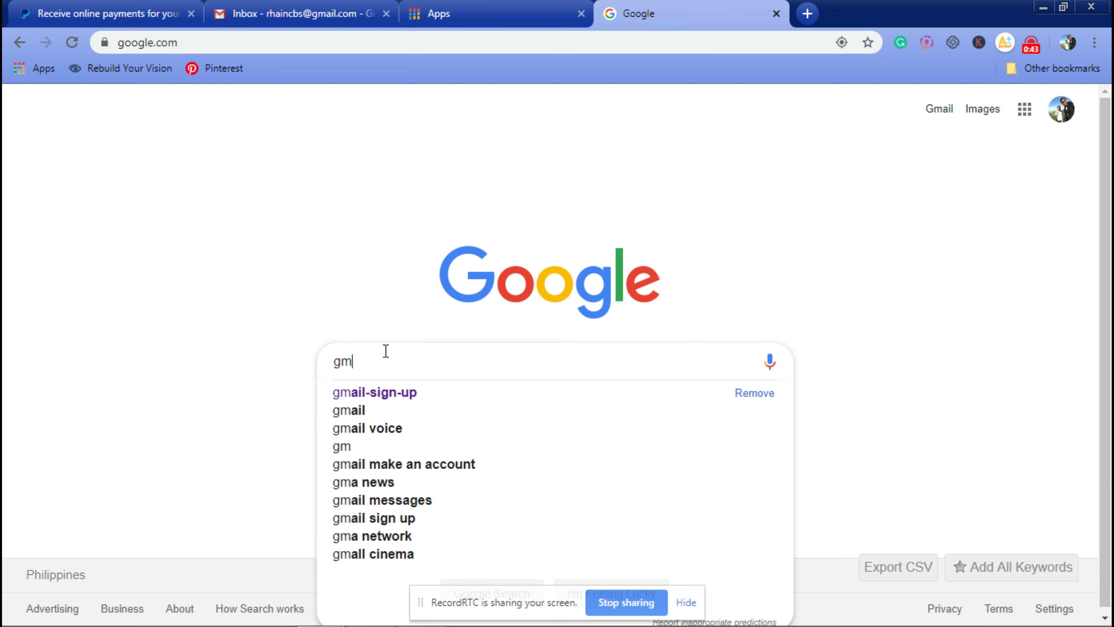
left_click(386, 395)
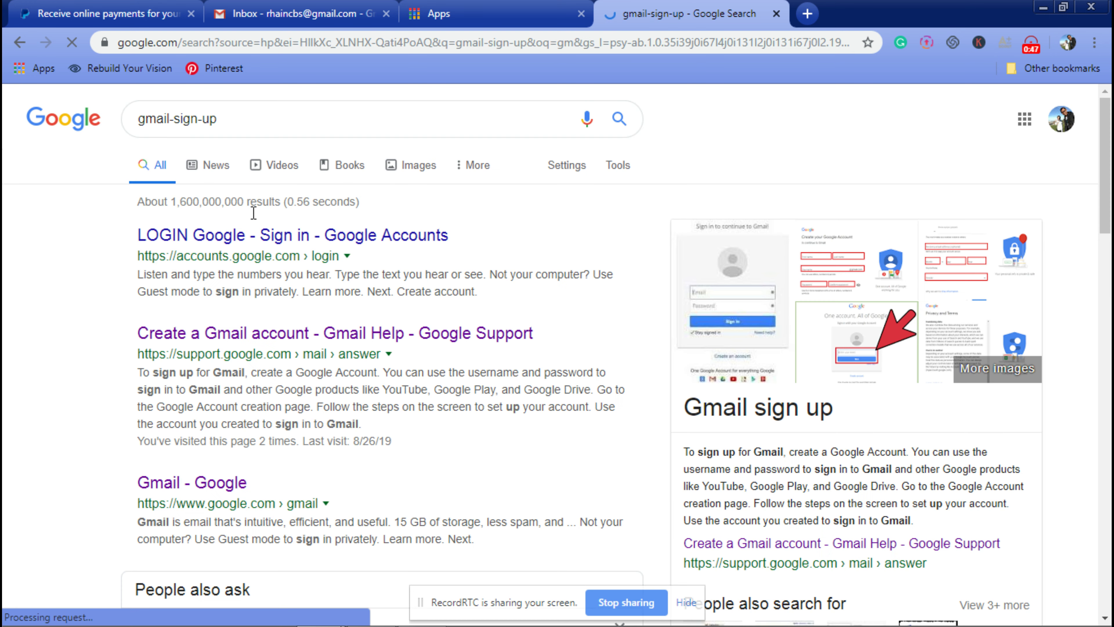
left_click(236, 351)
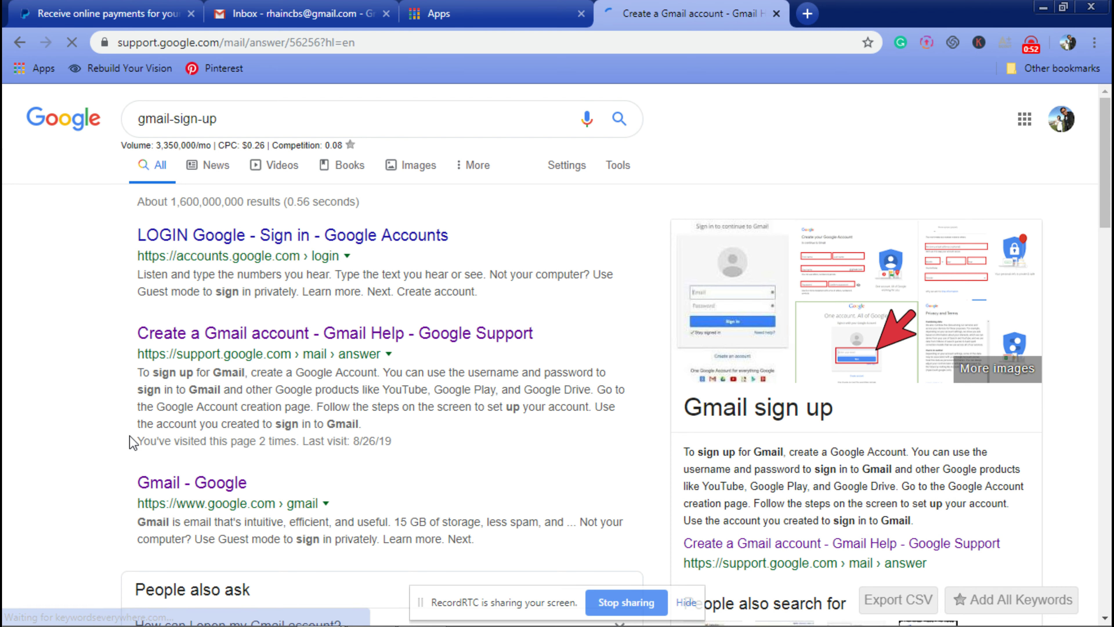
left_click(168, 441)
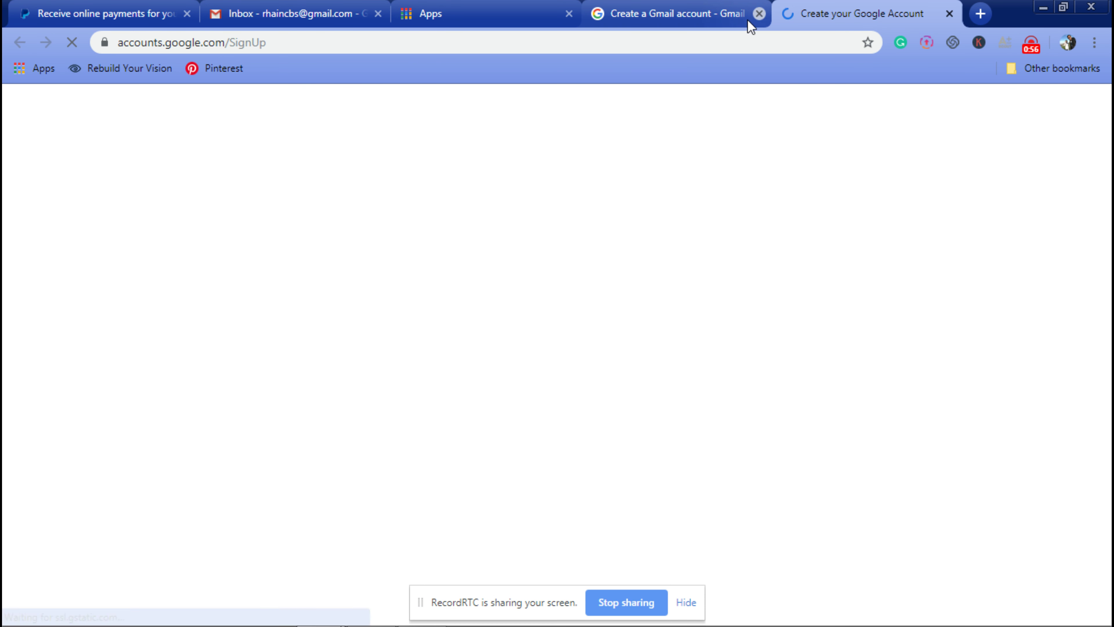
Step: Close the help article and enter the first and last name on the sign-up form
left_click(758, 14)
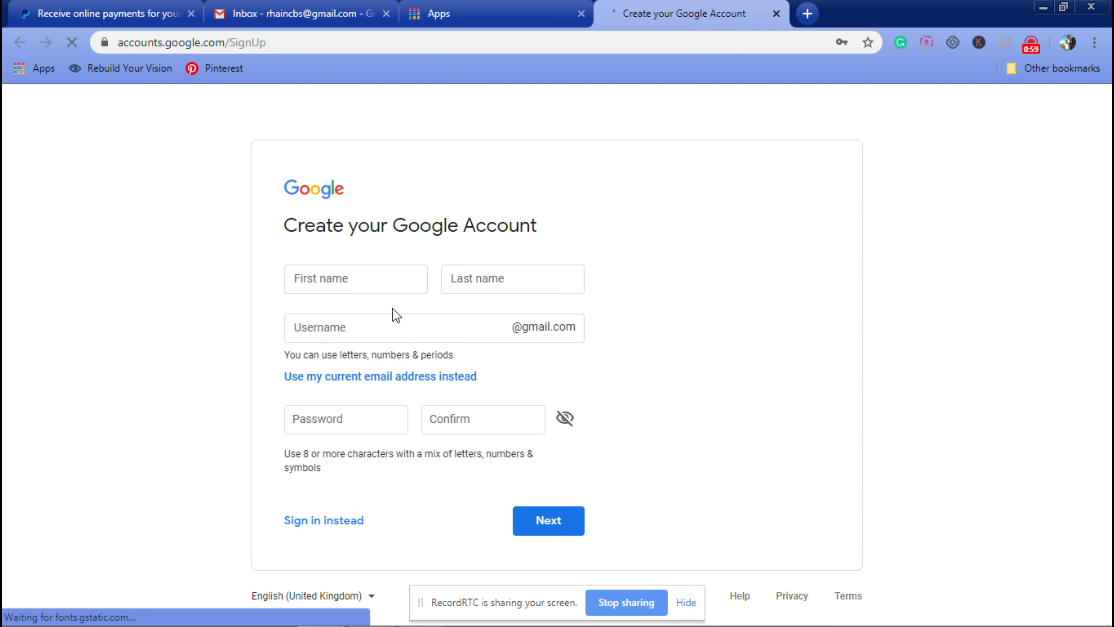
left_click(333, 278)
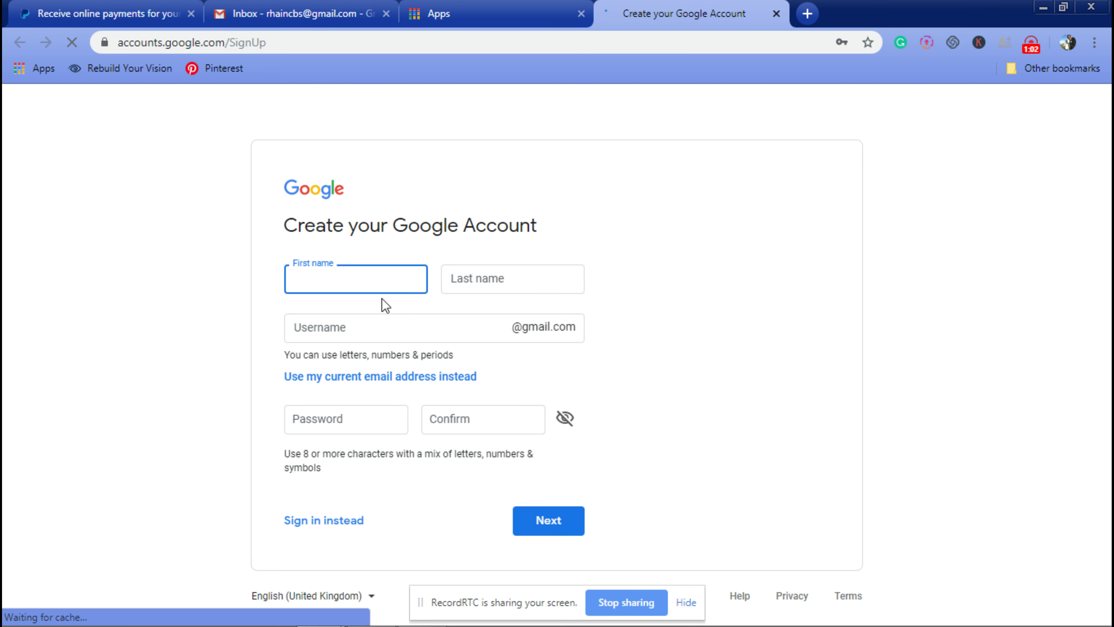
type("Juan")
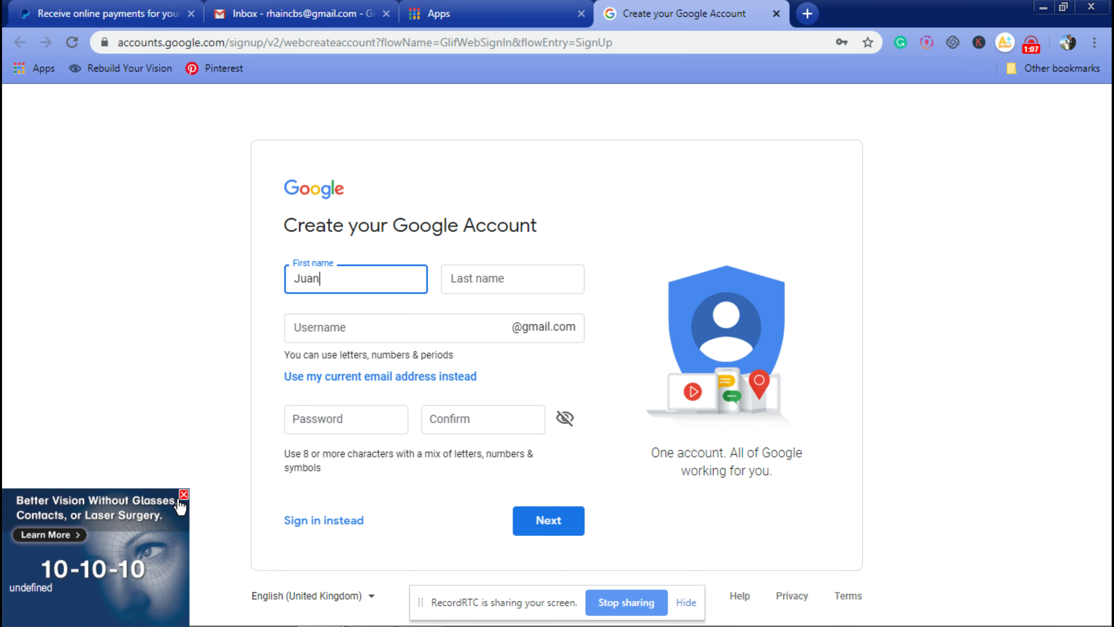
left_click(454, 282)
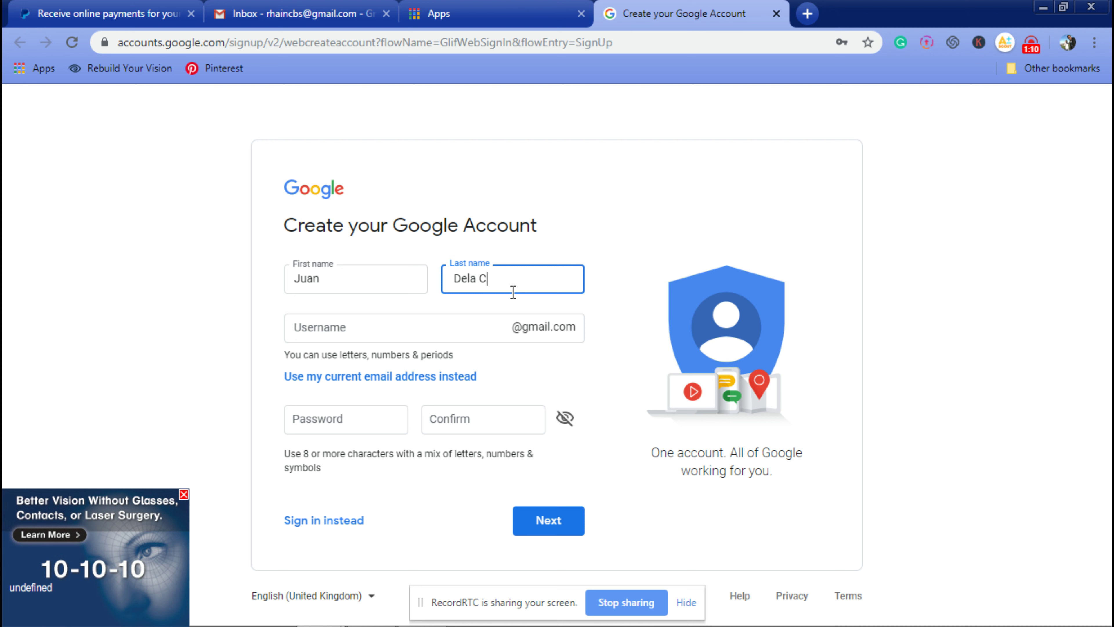
Step: Enter a new Gmail username after briefly toggling to the use-existing-email option and back
left_click(413, 322)
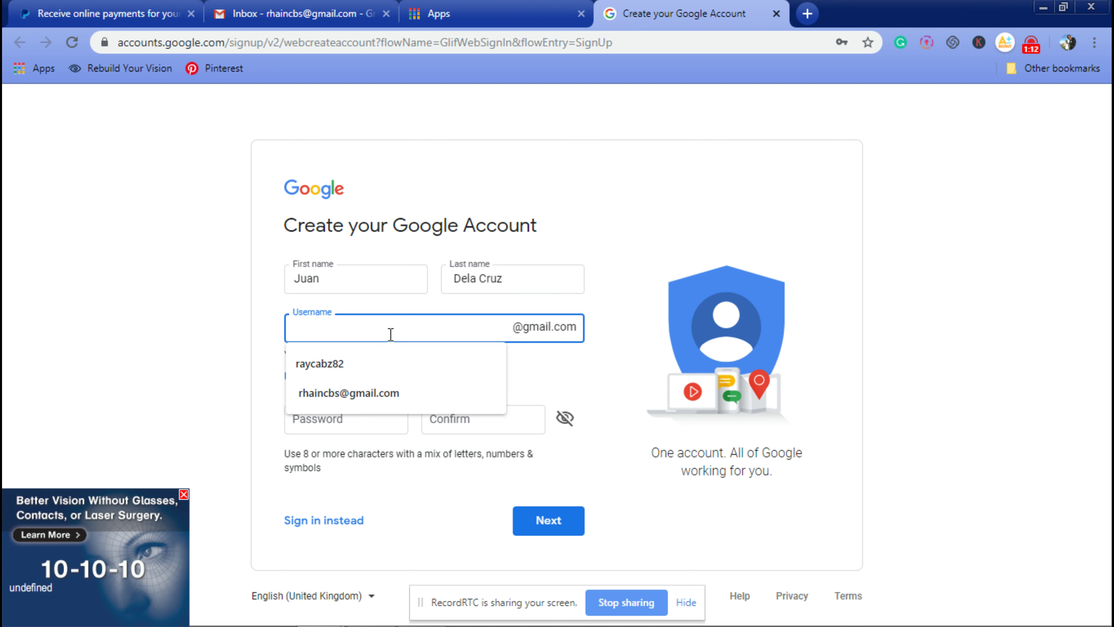
left_click(116, 399)
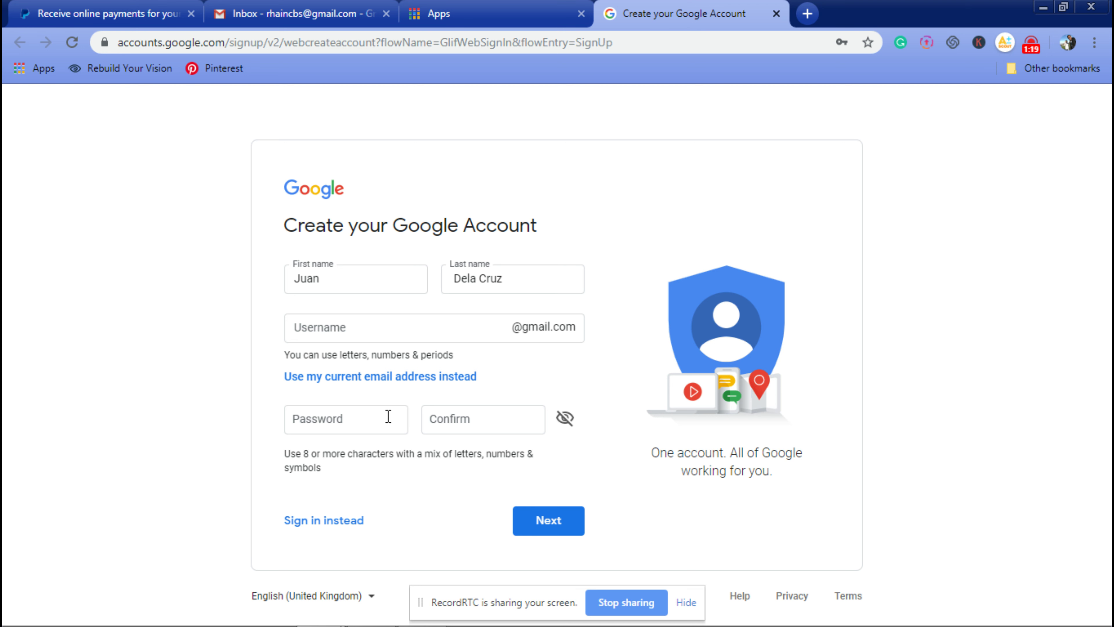
left_click(384, 378)
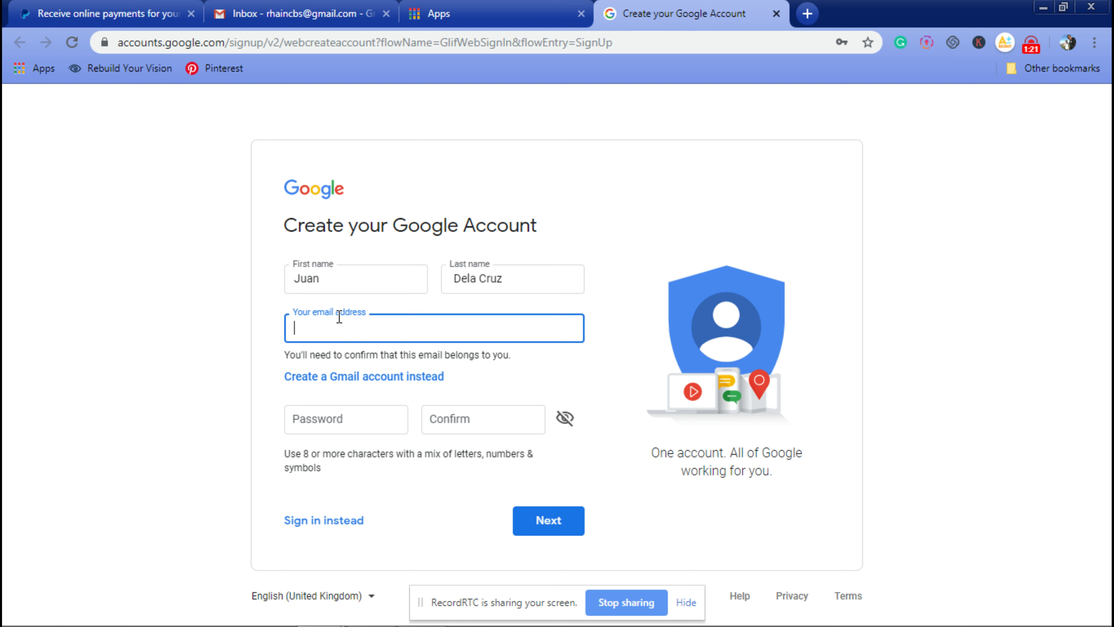
left_click(338, 376)
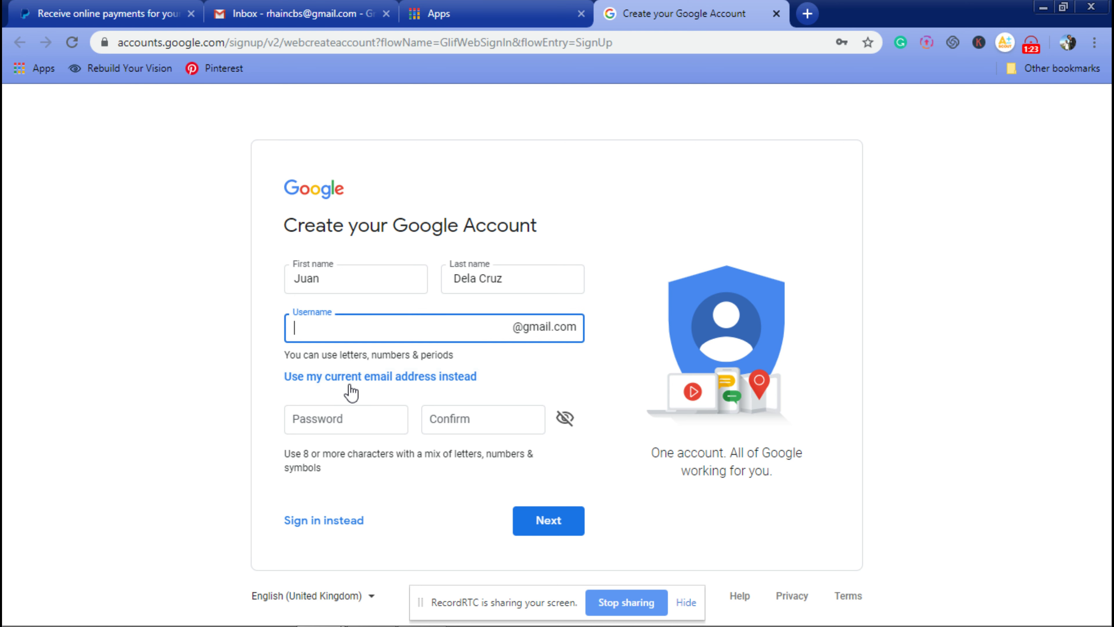
left_click(366, 328)
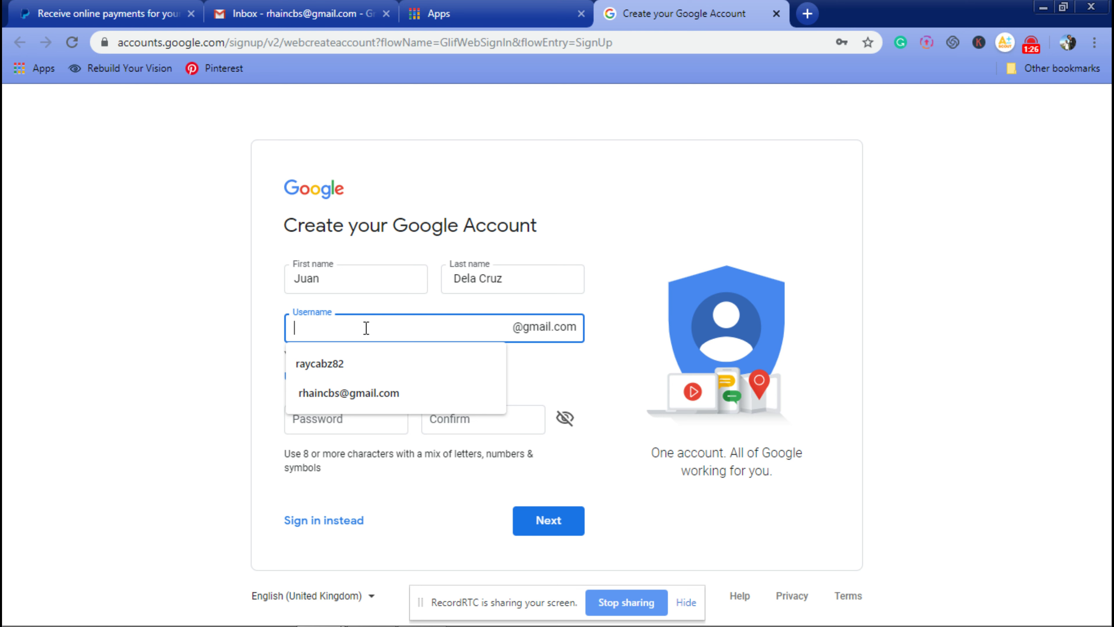
type("jaun")
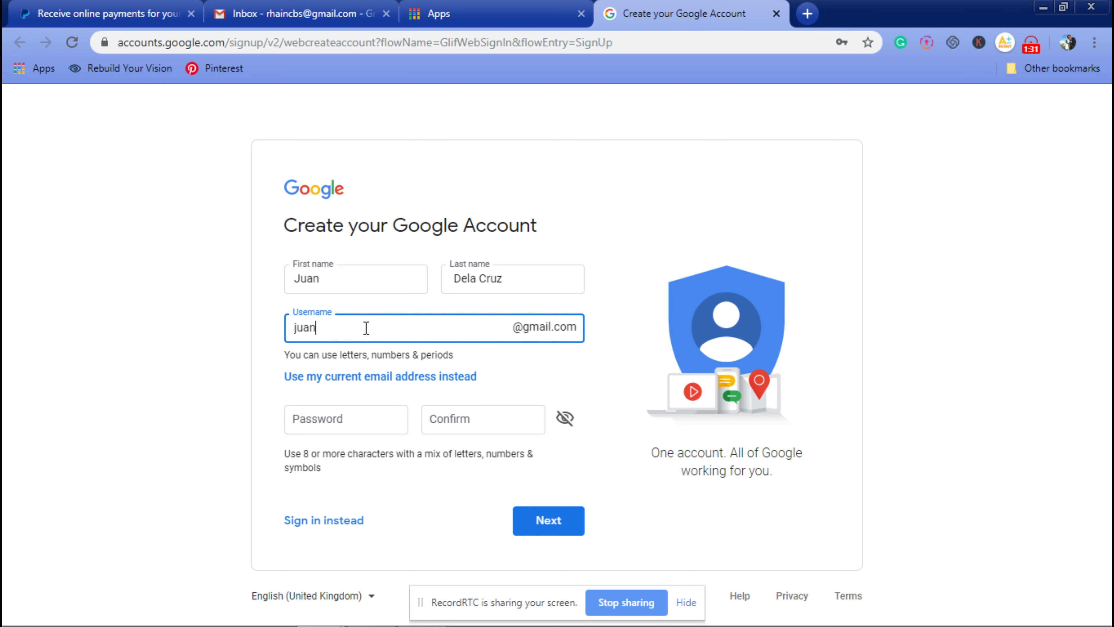
left_click(155, 382)
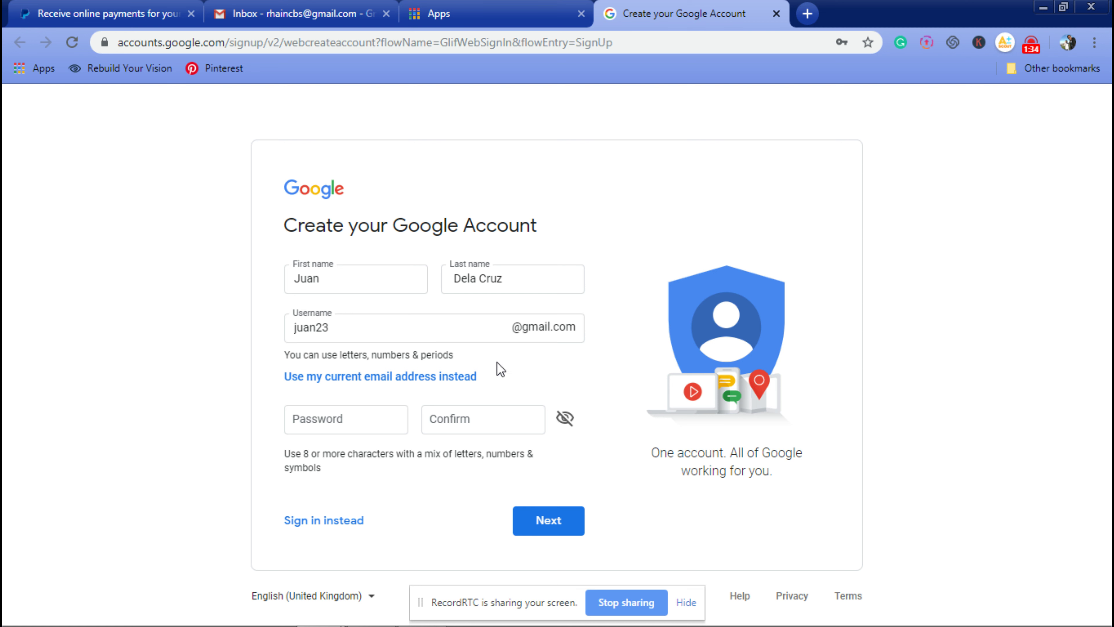
left_click(378, 426)
Step: Set and confirm the account password, then submit the sign-up form
type("•")
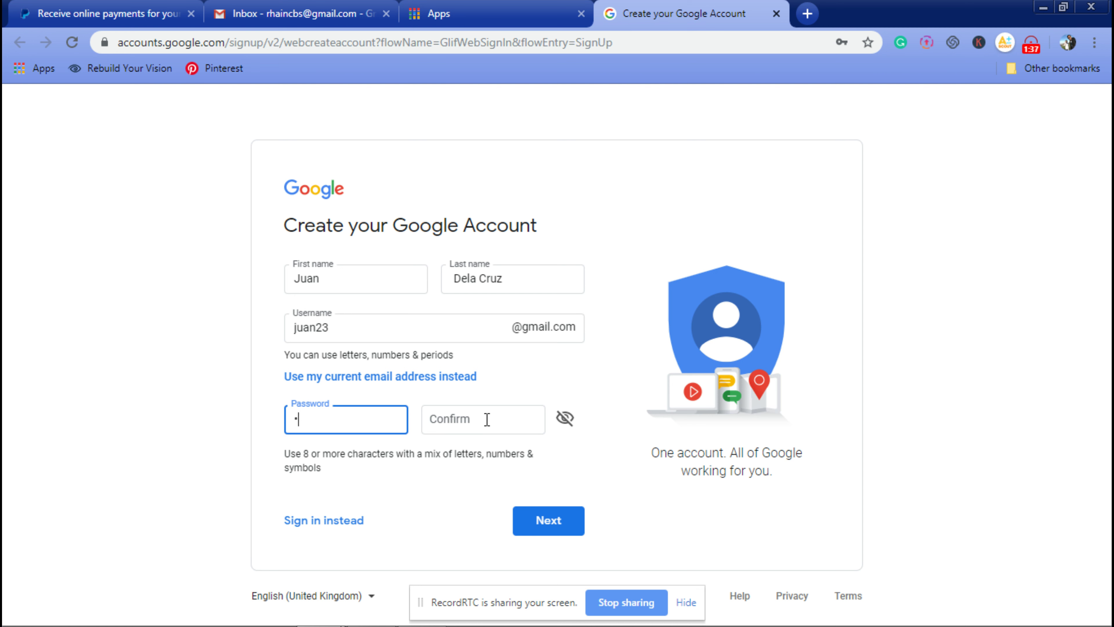
key("BackSpace")
type("•")
left_click(487, 419)
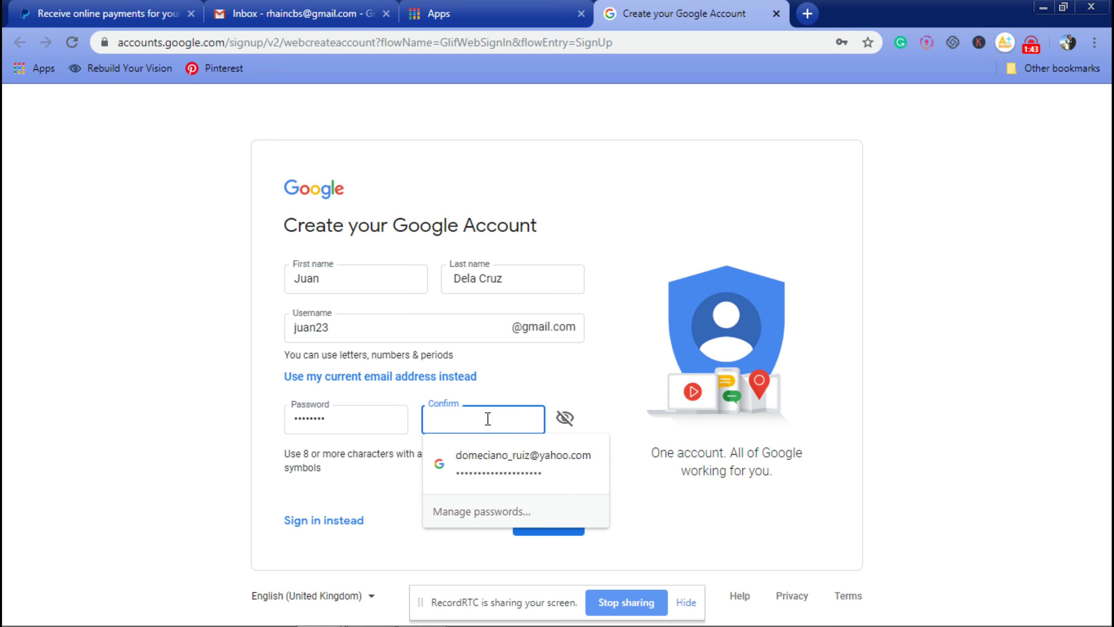
type("••")
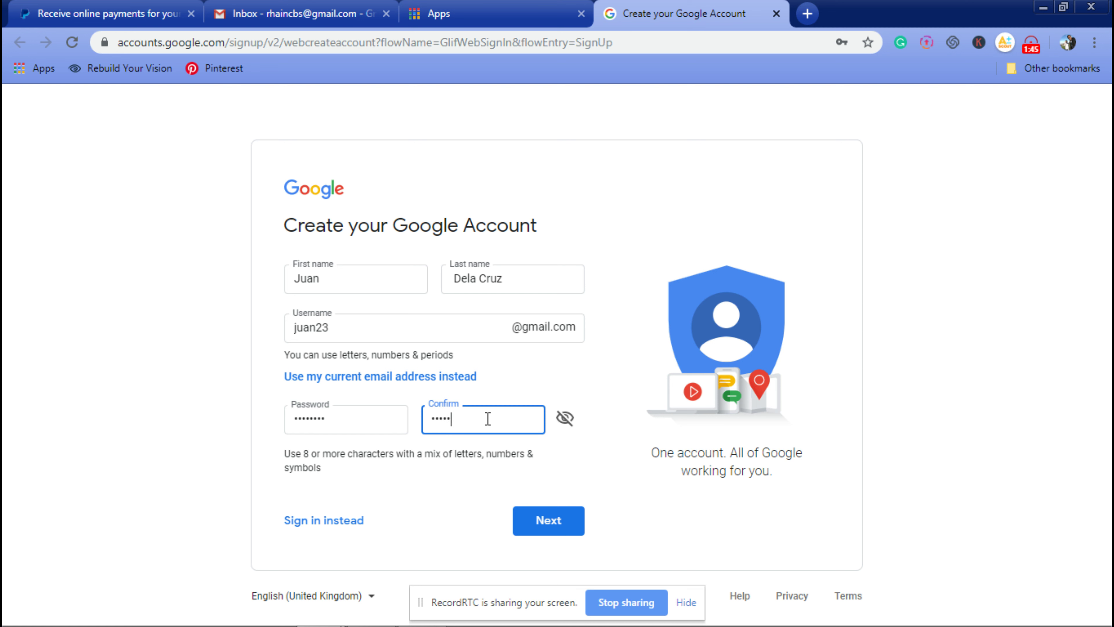
left_click(450, 490)
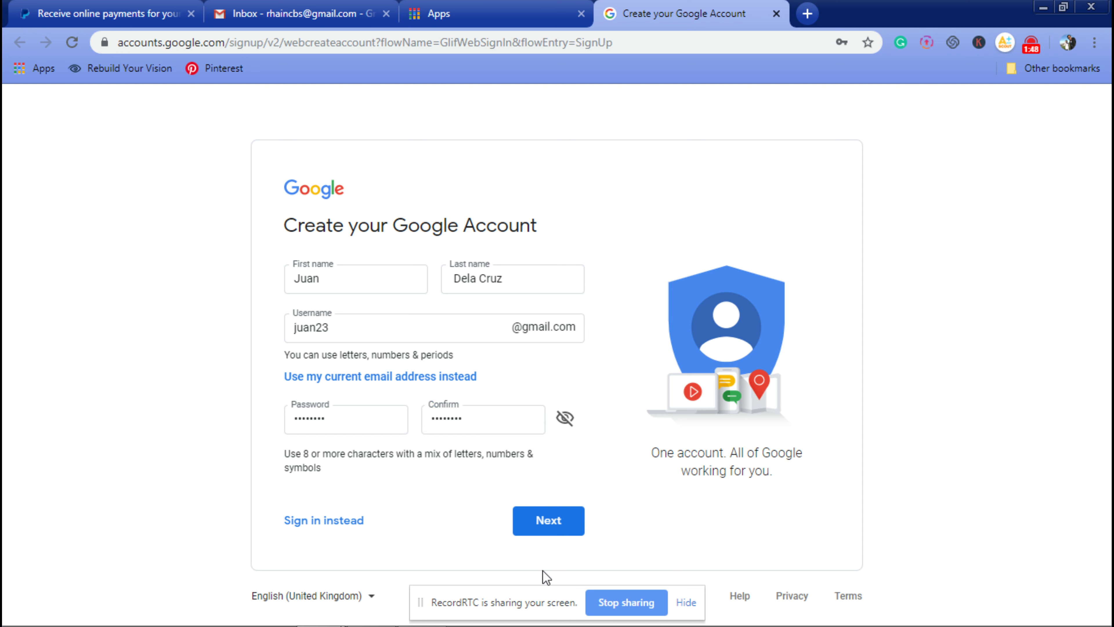
left_click(552, 520)
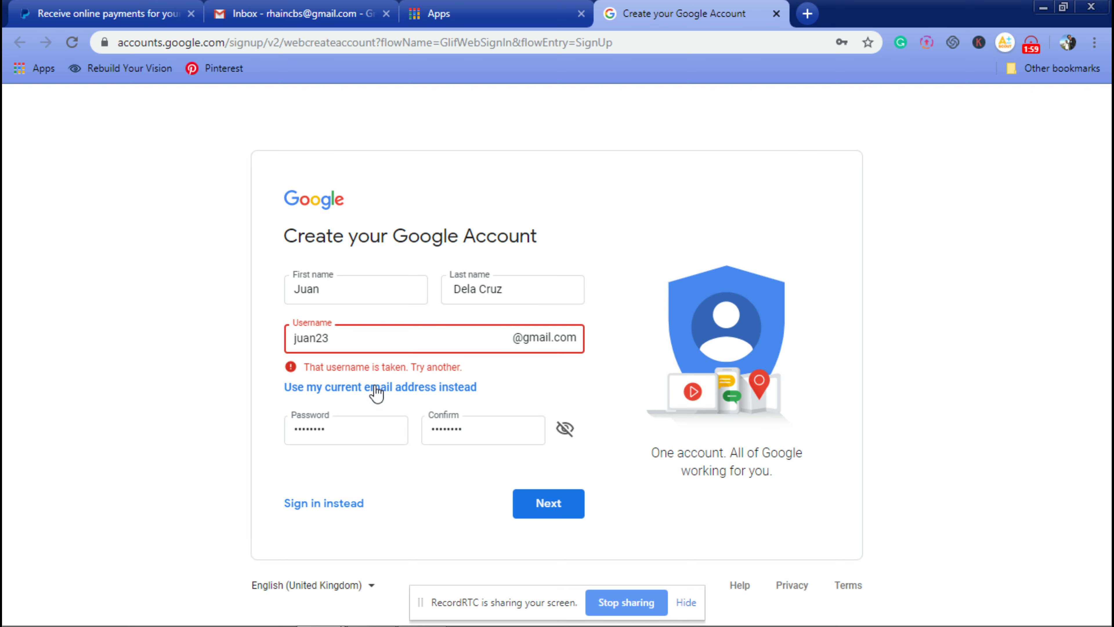
Step: Replace the username reported as taken with a different one
double_click(361, 337)
left_click(393, 341)
double_click(386, 340)
type("jua")
Step: Submit the new username, fill in the saved phone number, and verify it with the texted code
left_click(527, 507)
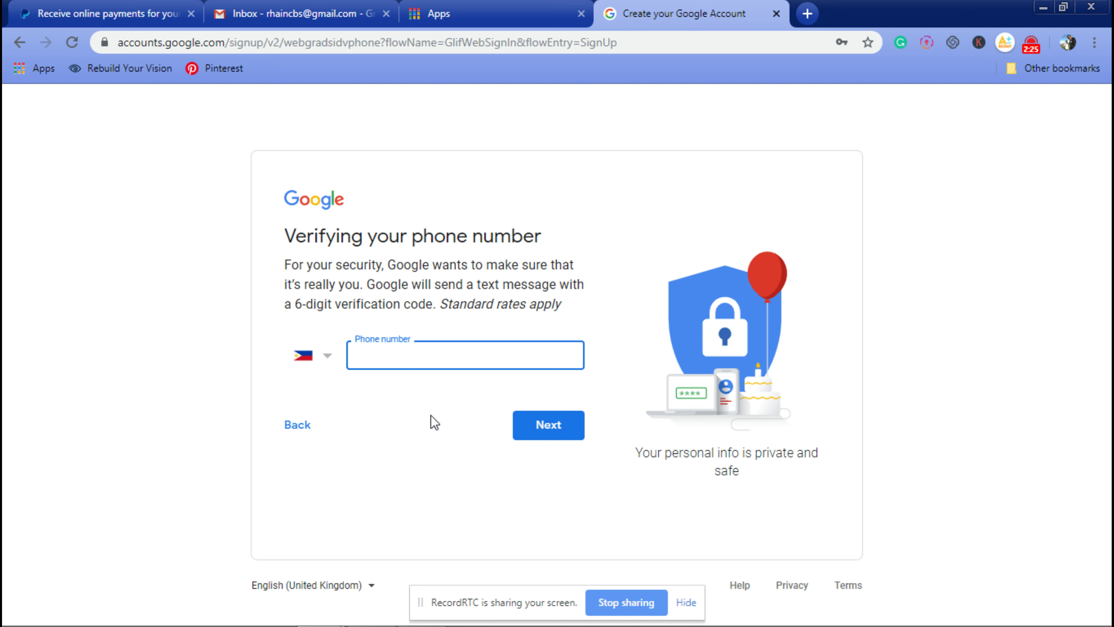
left_click(404, 363)
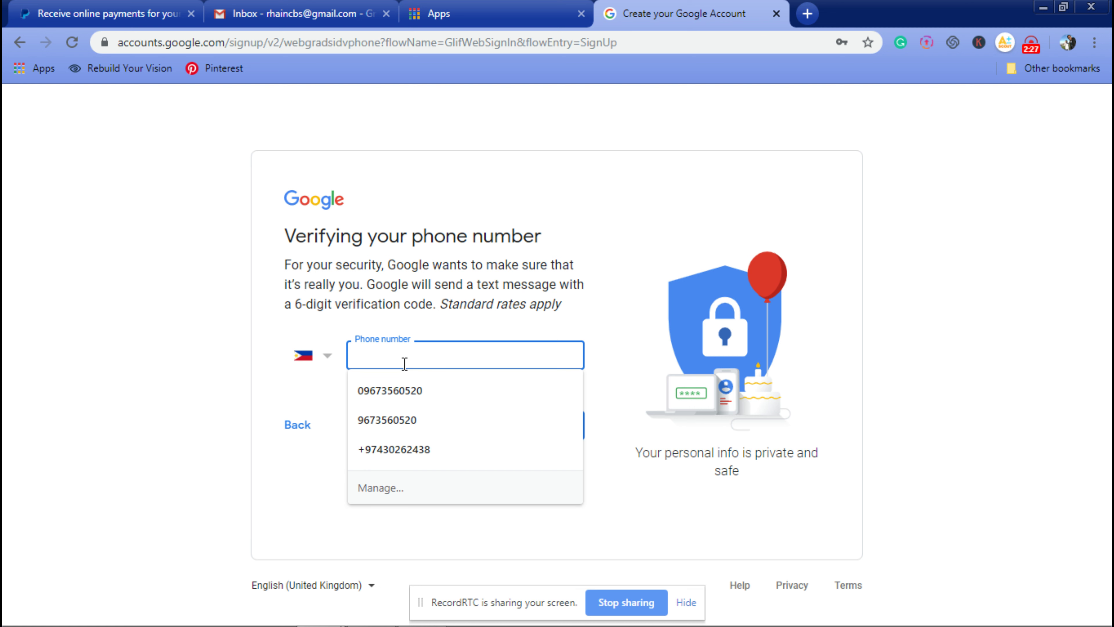
left_click(410, 392)
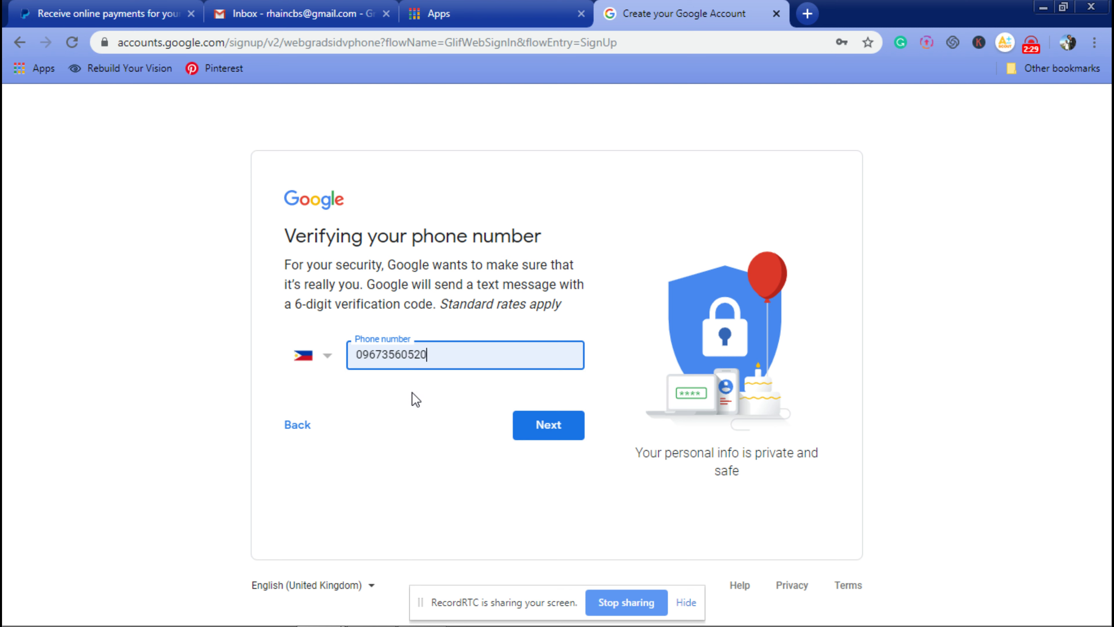
left_click(534, 438)
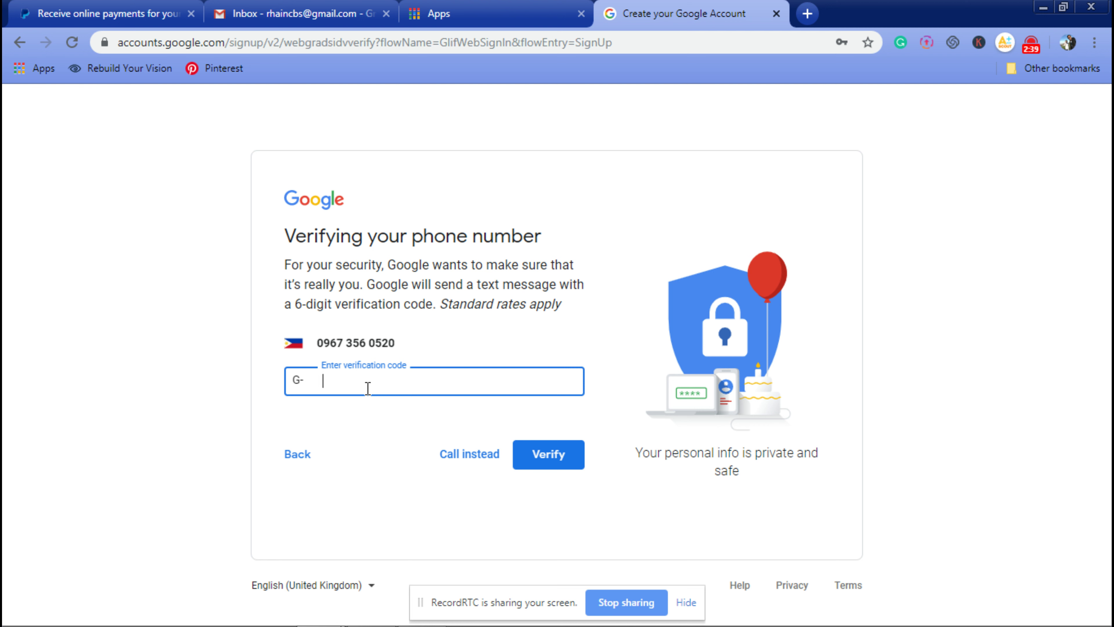
type("98")
left_click(536, 456)
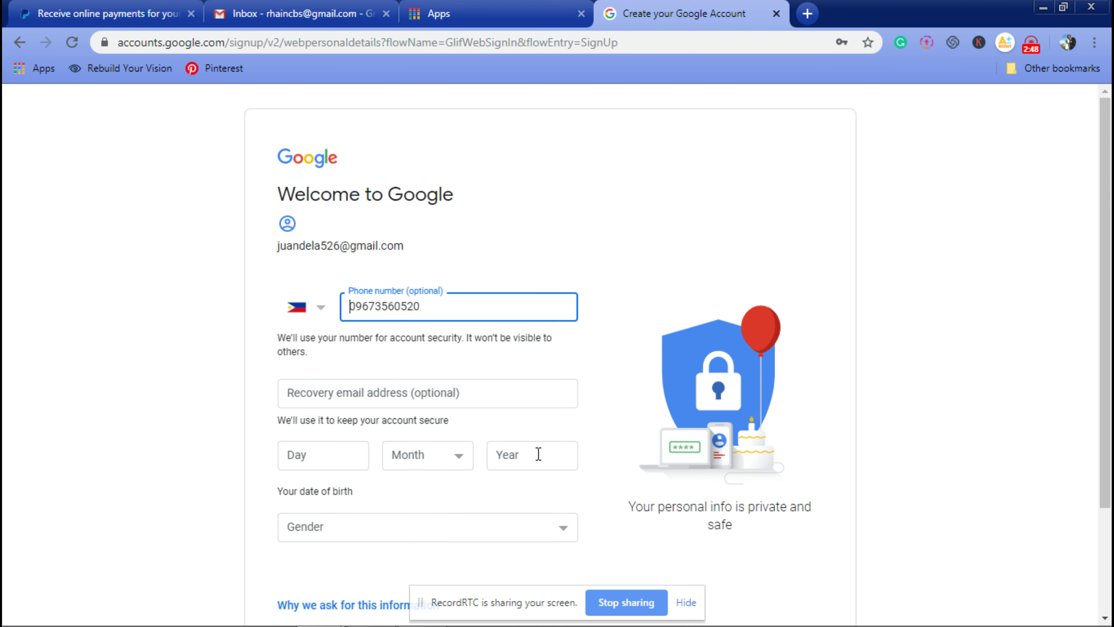
Step: Enter the birth date as 23 April 2000
scroll(538, 453, "down", 3)
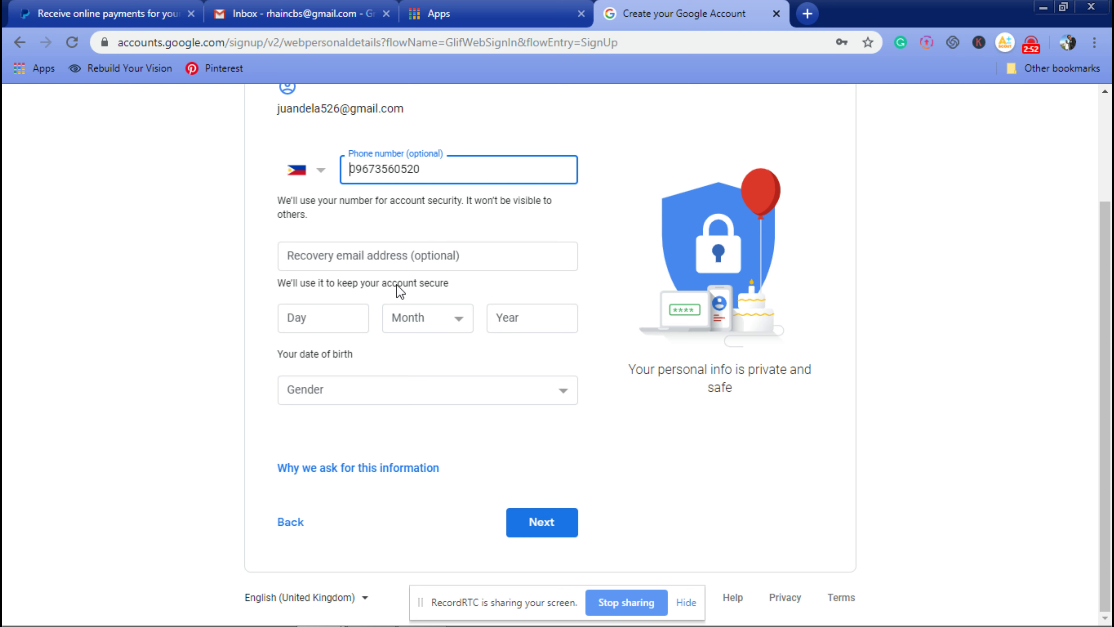
left_click(437, 255)
left_click(87, 293)
left_click(342, 320)
left_click(141, 380)
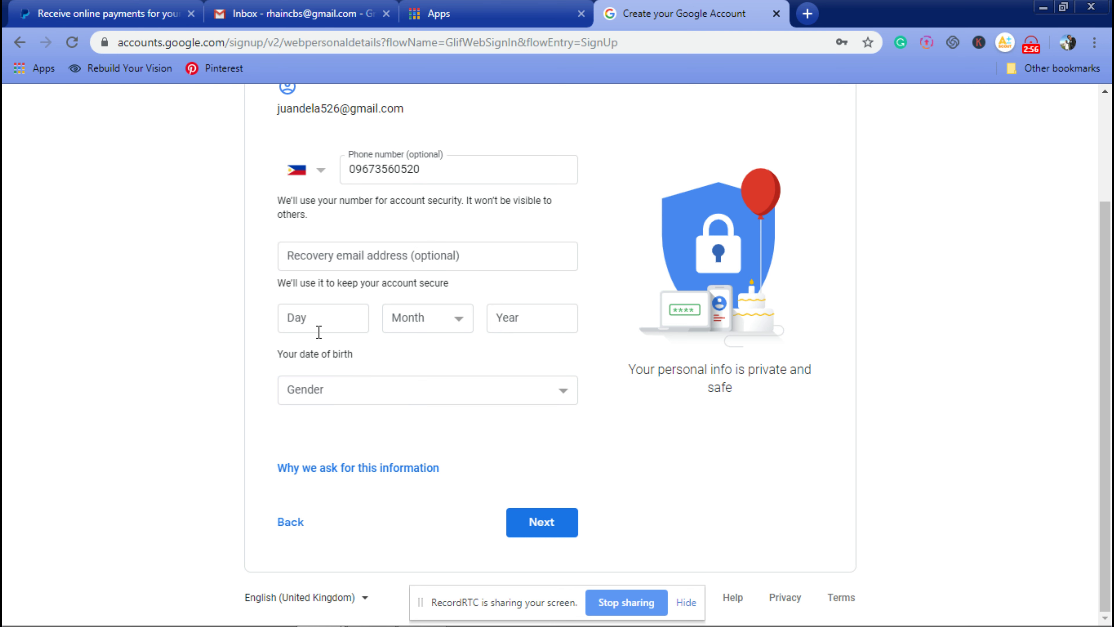
left_click(346, 322)
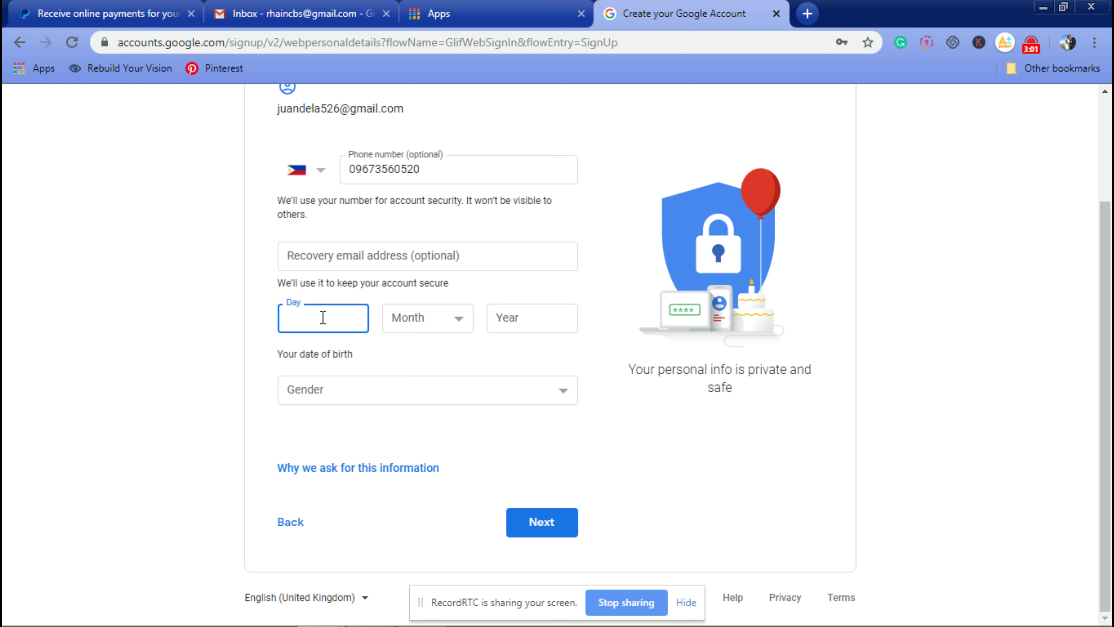
left_click(441, 323)
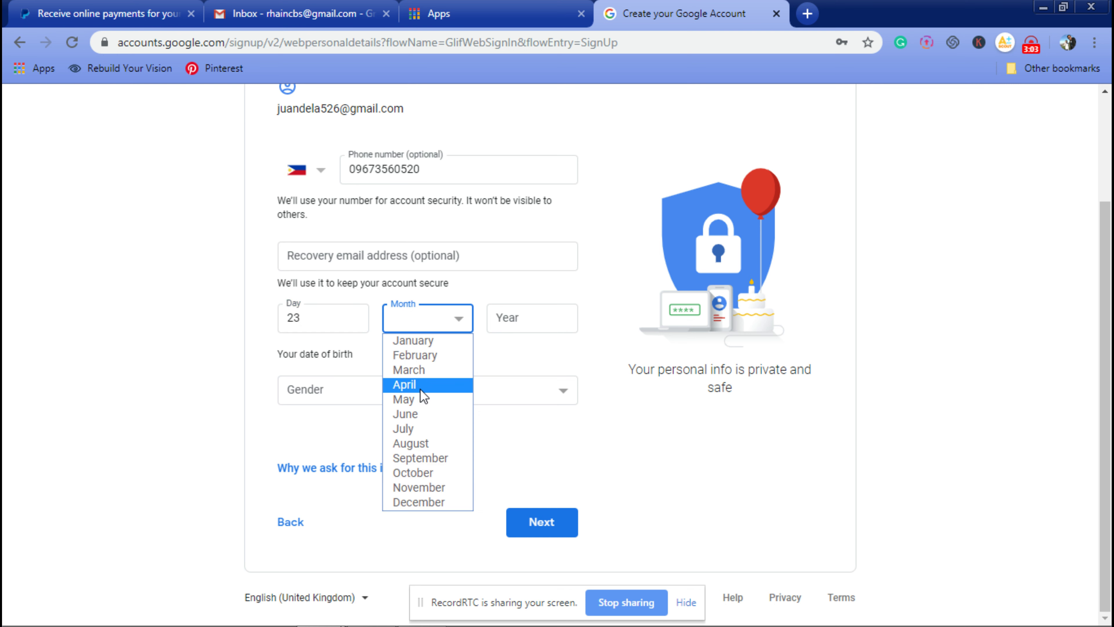
left_click(415, 388)
left_click(518, 325)
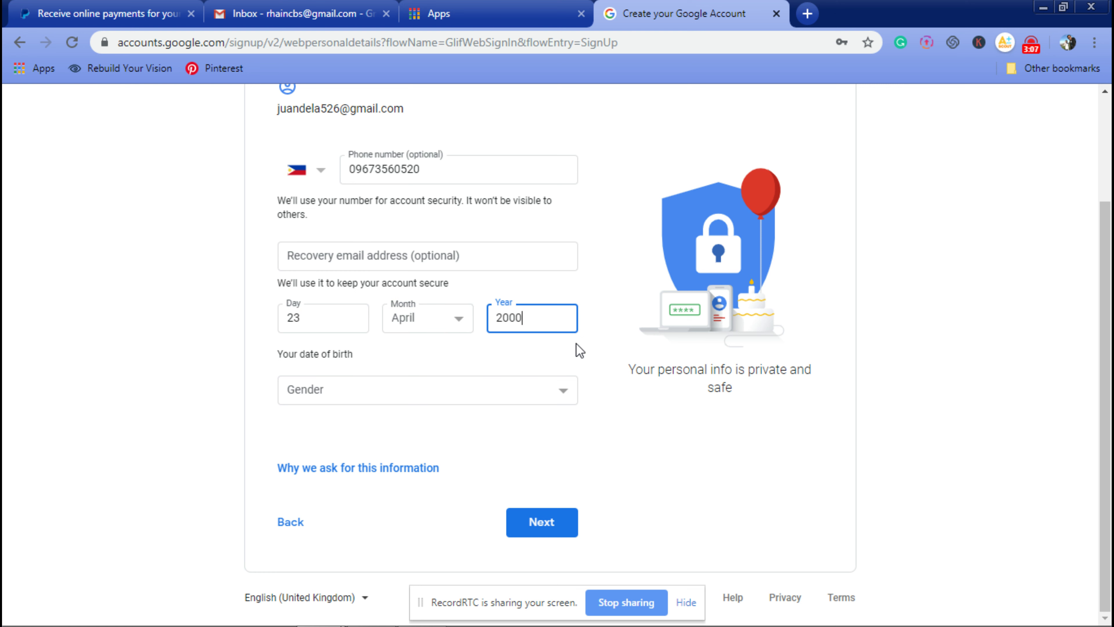
Step: Choose Male as gender, submit the details, and allow phone-number use across Google services
left_click(375, 388)
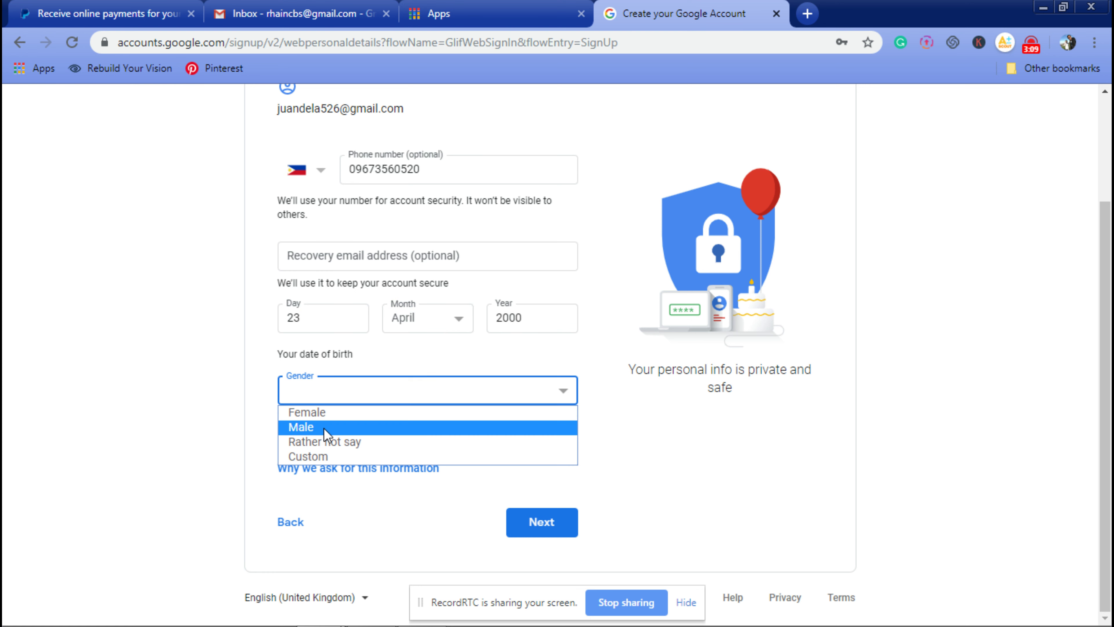
left_click(326, 428)
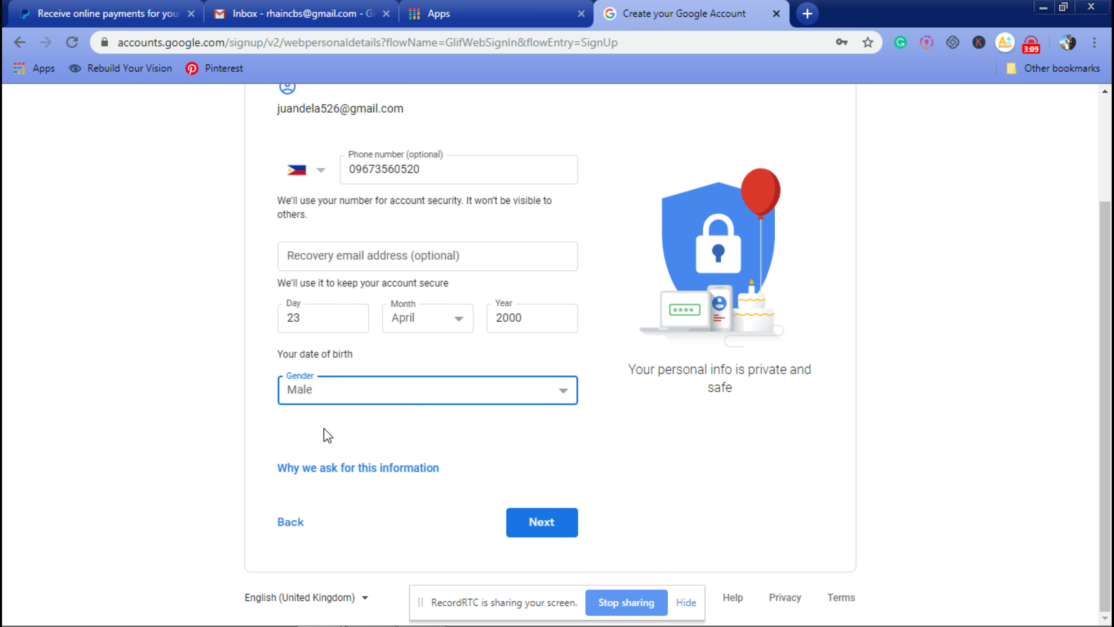
left_click(555, 527)
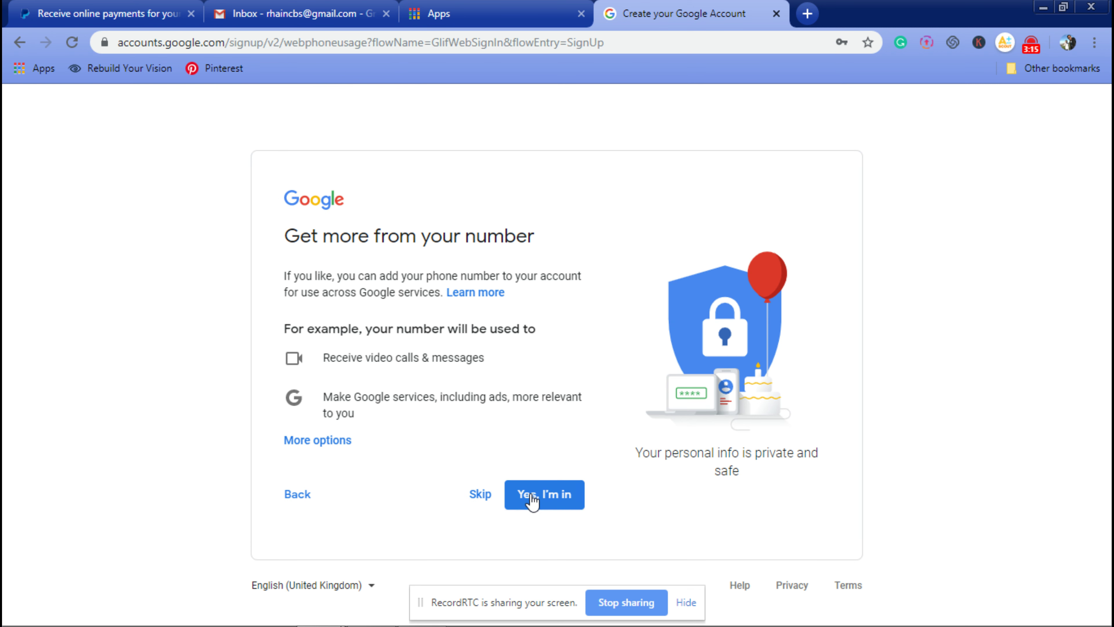
left_click(532, 498)
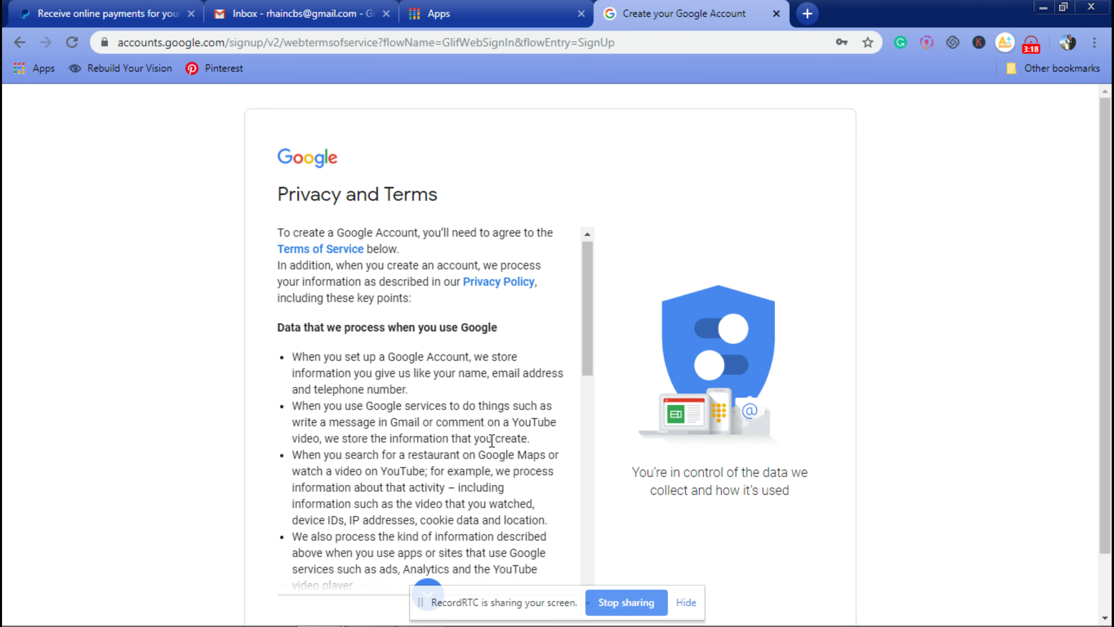
Step: Scroll through the Privacy and Terms text and agree to create the account
scroll(492, 440, "down", 20)
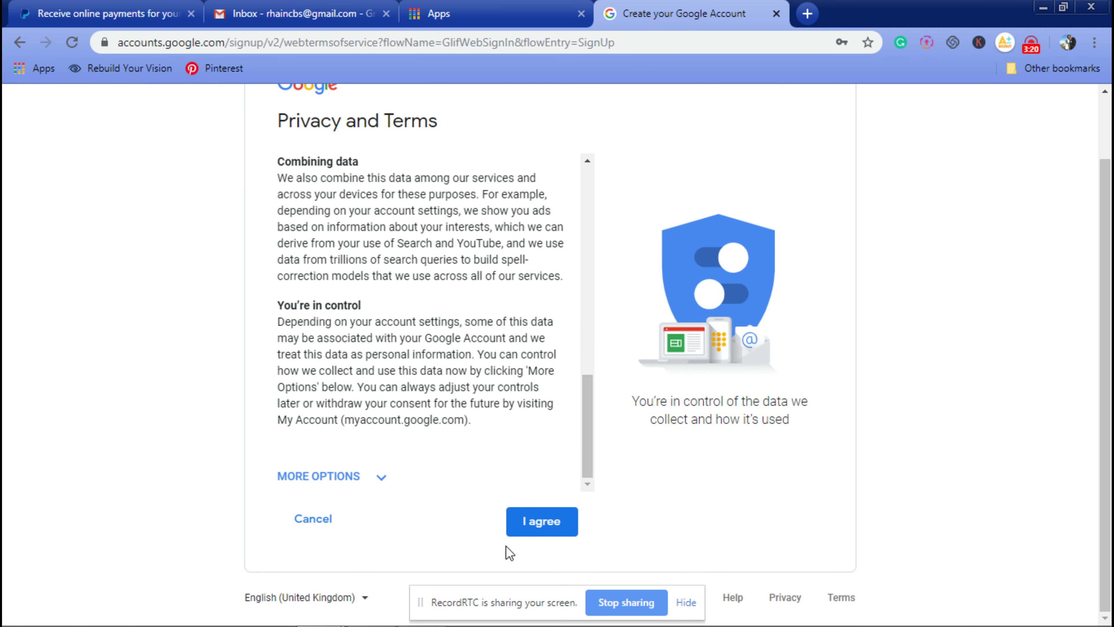
left_click(536, 524)
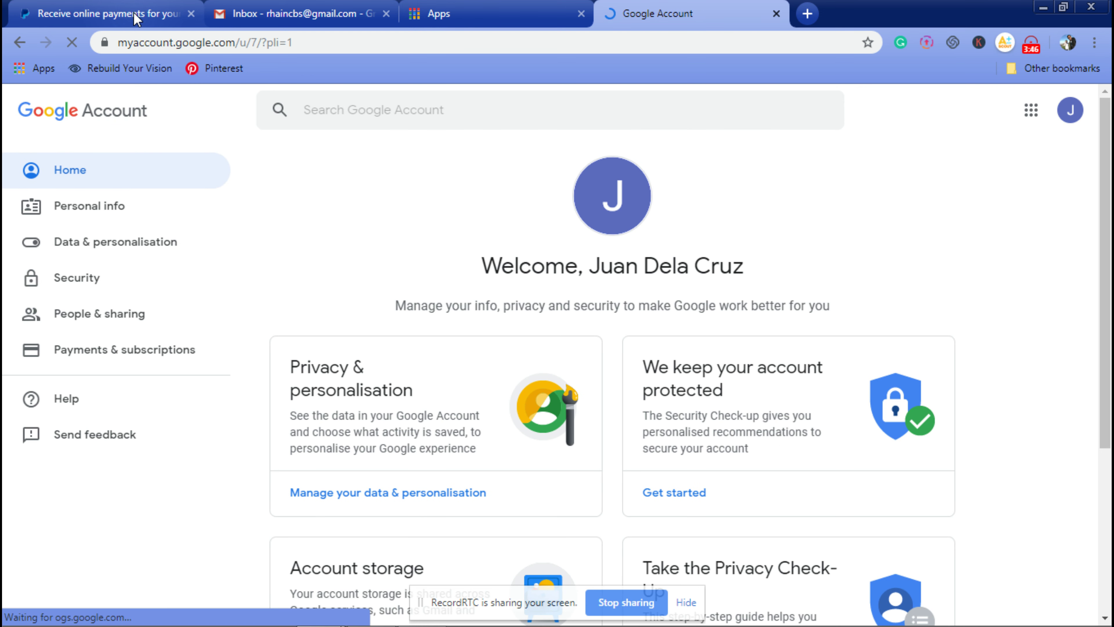
Step: Move the PayPal tab after Apps and the Google Account tab ahead of Apps
left_click(143, 176)
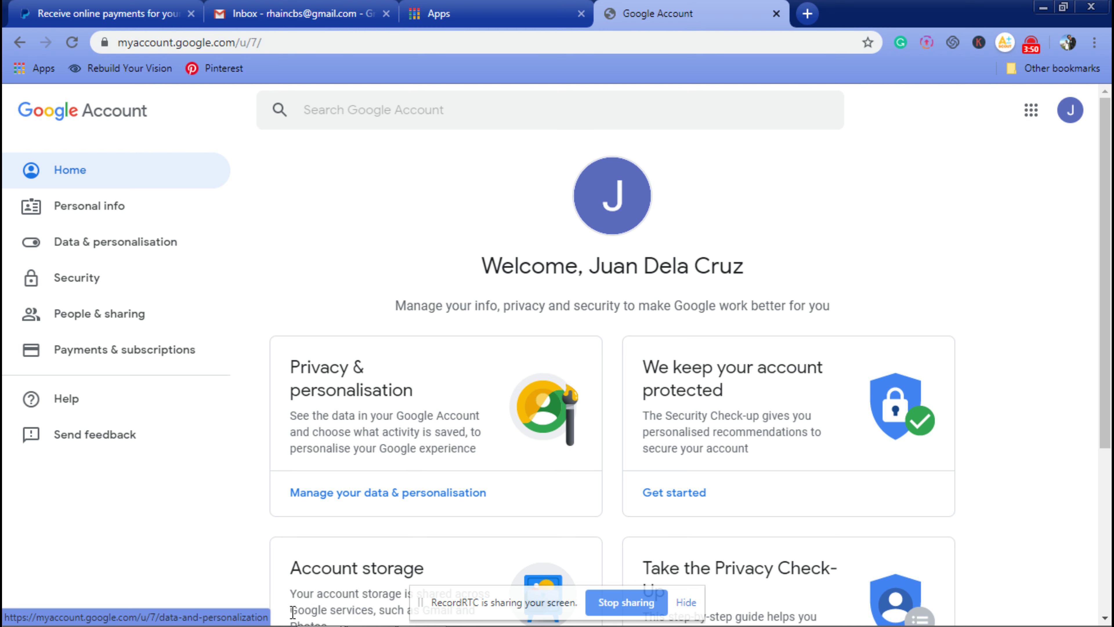
left_click_drag(119, 13, 288, 6)
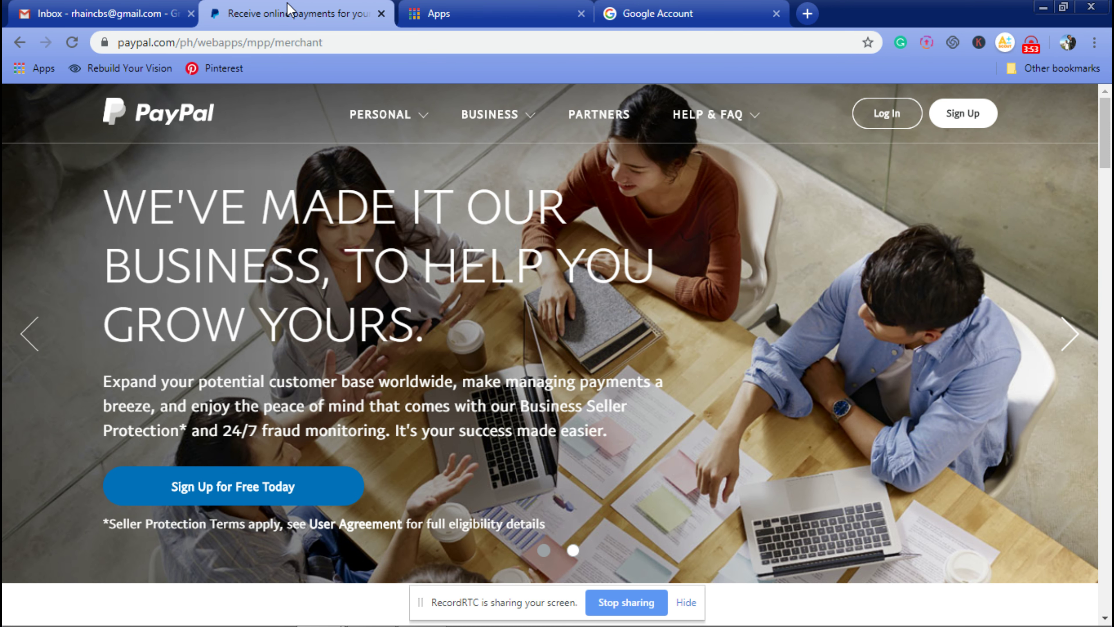
key("ctrl+shift+Tab")
key("ctrl+Tab")
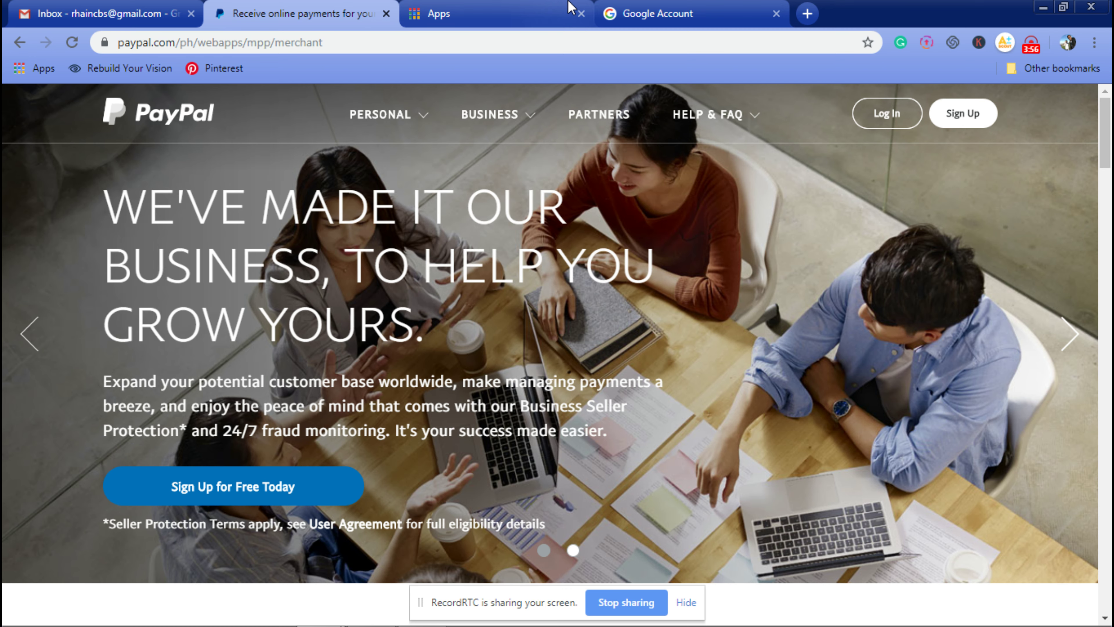
left_click_drag(658, 13, 482, 13)
Step: Toggle the account switcher menu and cycle between the PayPal, Gmail and Google Account tabs
left_click(1074, 115)
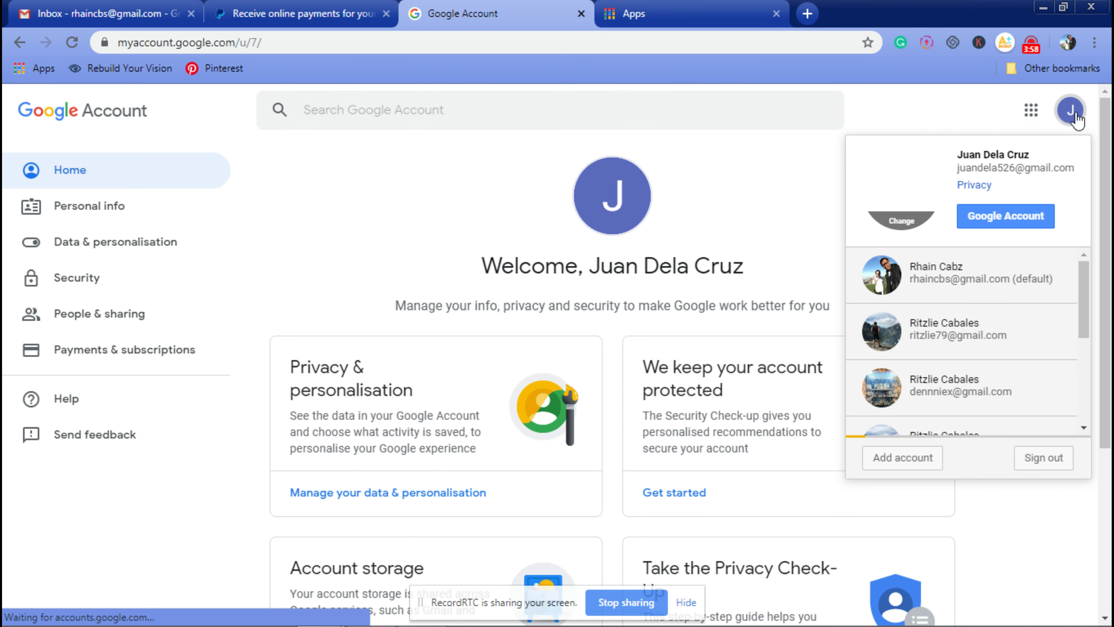
left_click(1074, 115)
left_click(1074, 115)
left_click(1074, 115)
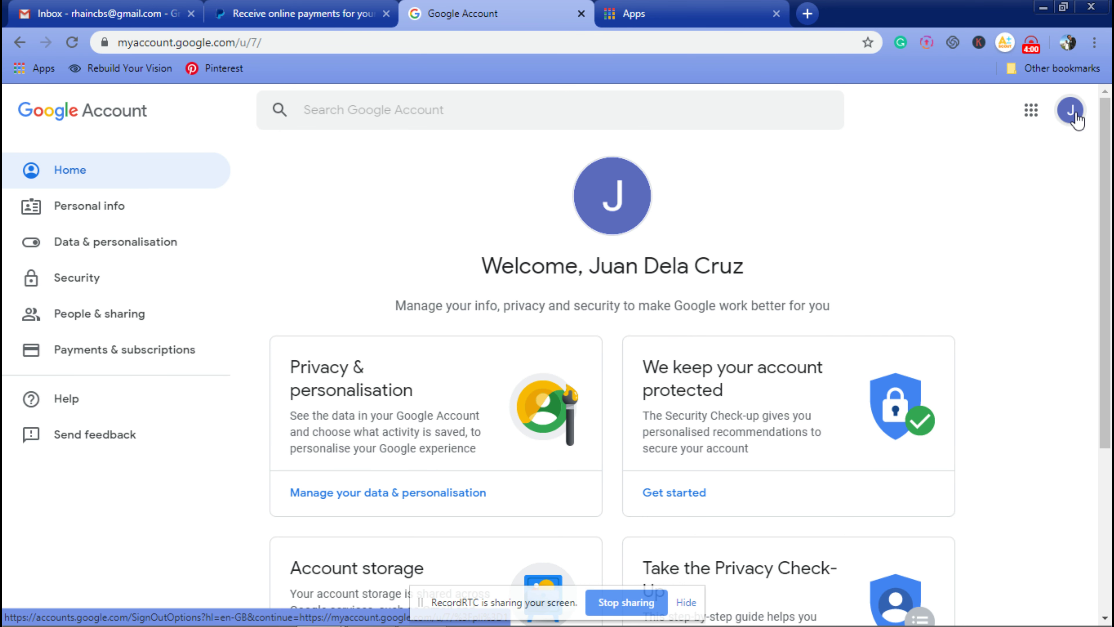
left_click(321, 7)
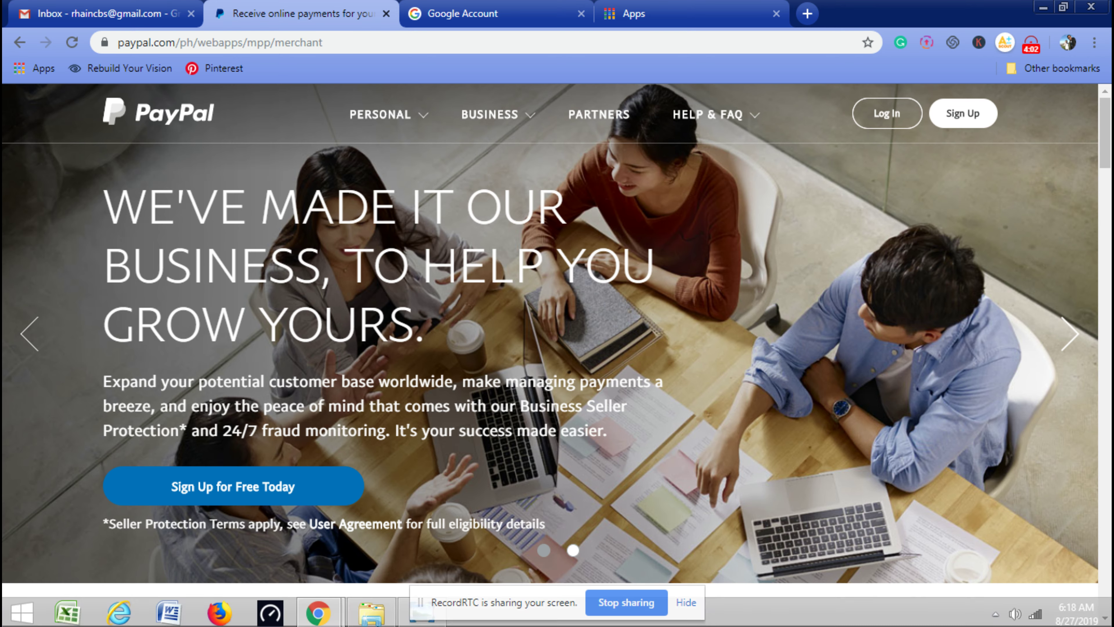
left_click(106, 15)
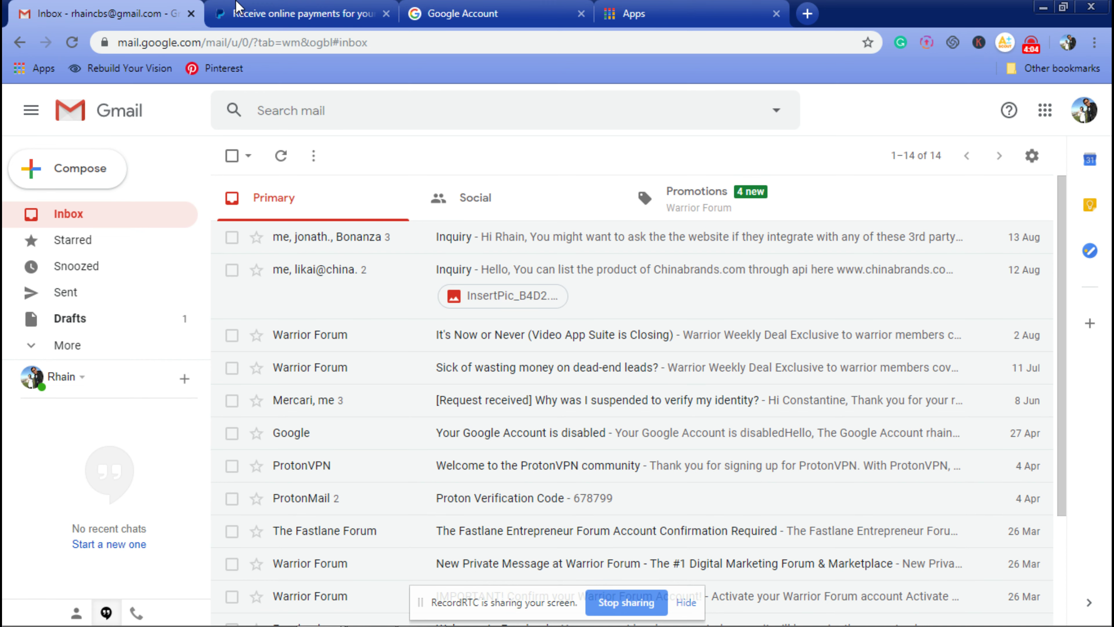
left_click(244, 7)
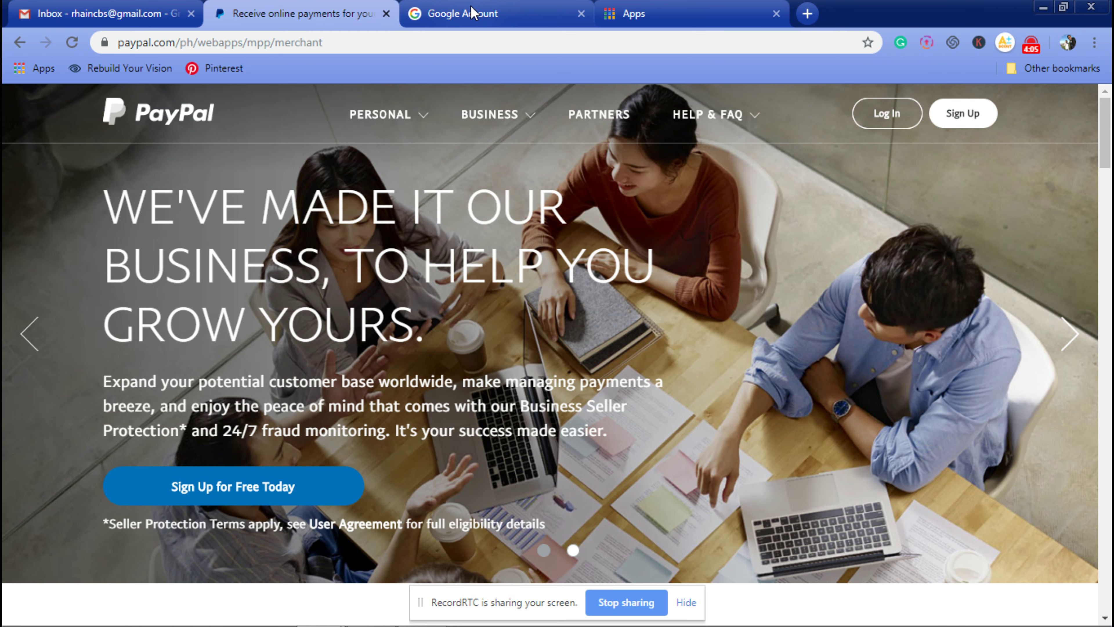
left_click(472, 11)
Step: Return to the PayPal tab and start signing up
key("ctrl+shift+Tab")
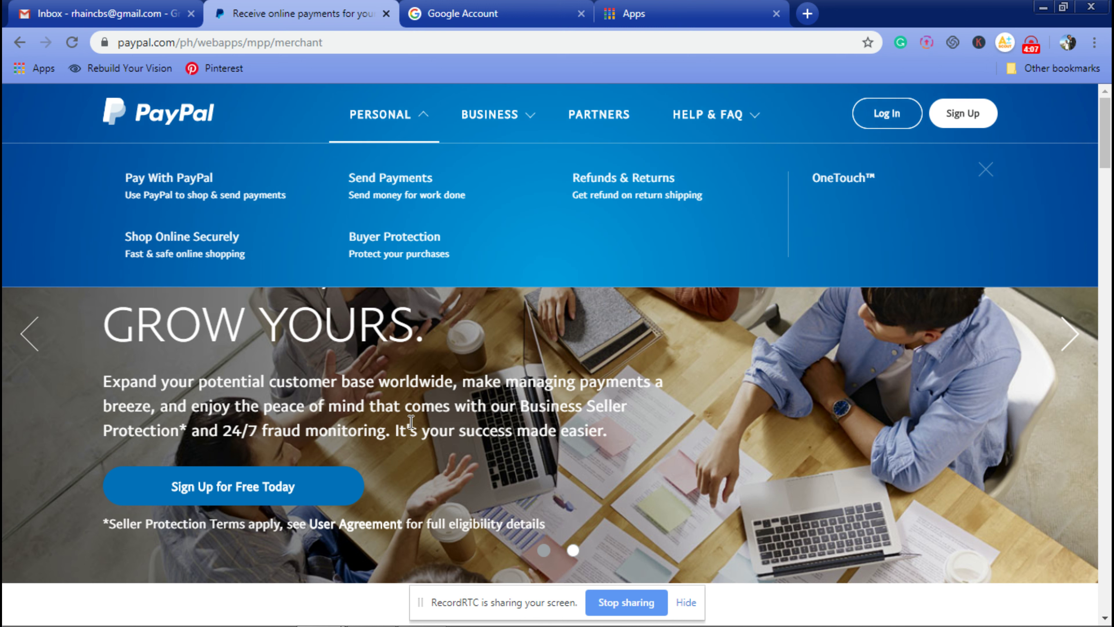
left_click(977, 124)
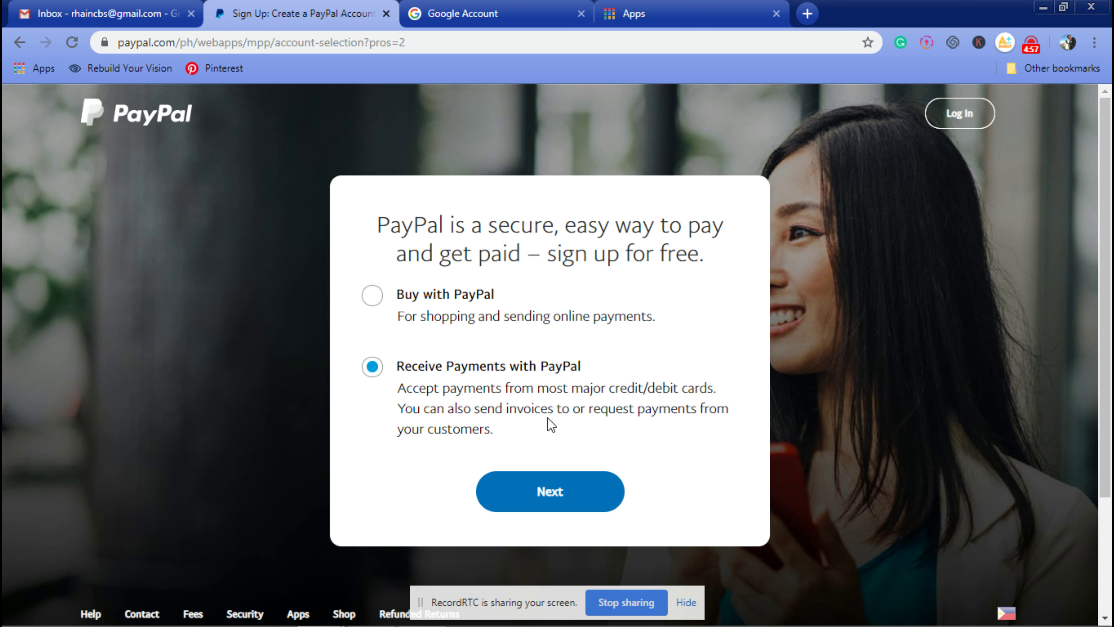
Step: Select Buy with PayPal as the account type and continue to the sign-up form
left_click(420, 299)
left_click(435, 371)
left_click(405, 295)
left_click(371, 368)
left_click(372, 293)
left_click(532, 480)
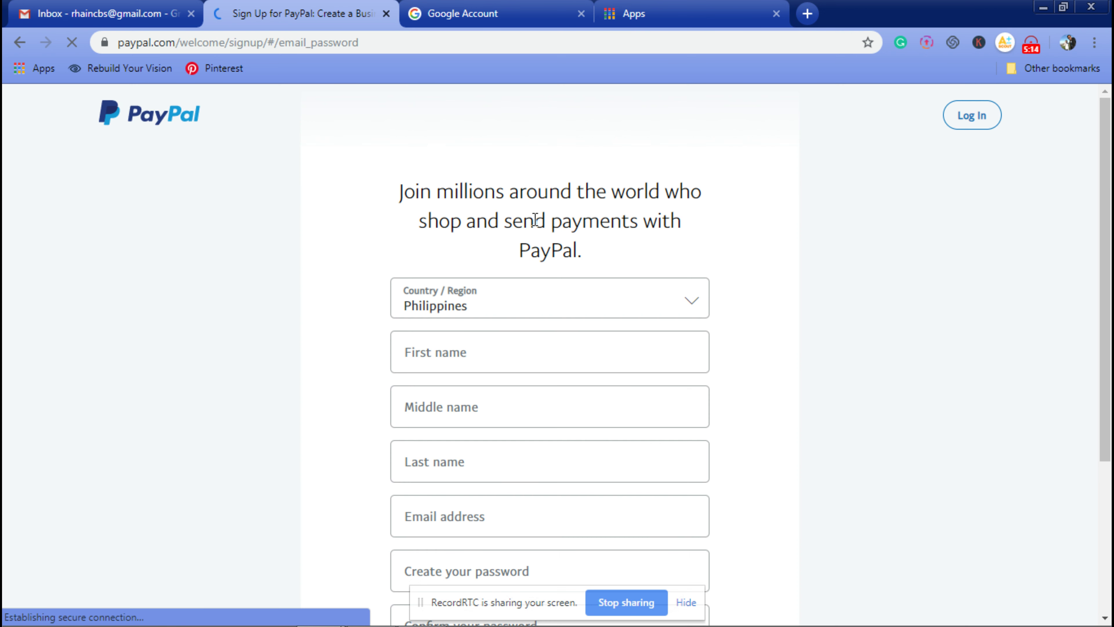
Step: Enter the first, middle and last name on the PayPal sign-up form
scroll(202, 291, "down", 3)
left_click(627, 200)
left_click(987, 249)
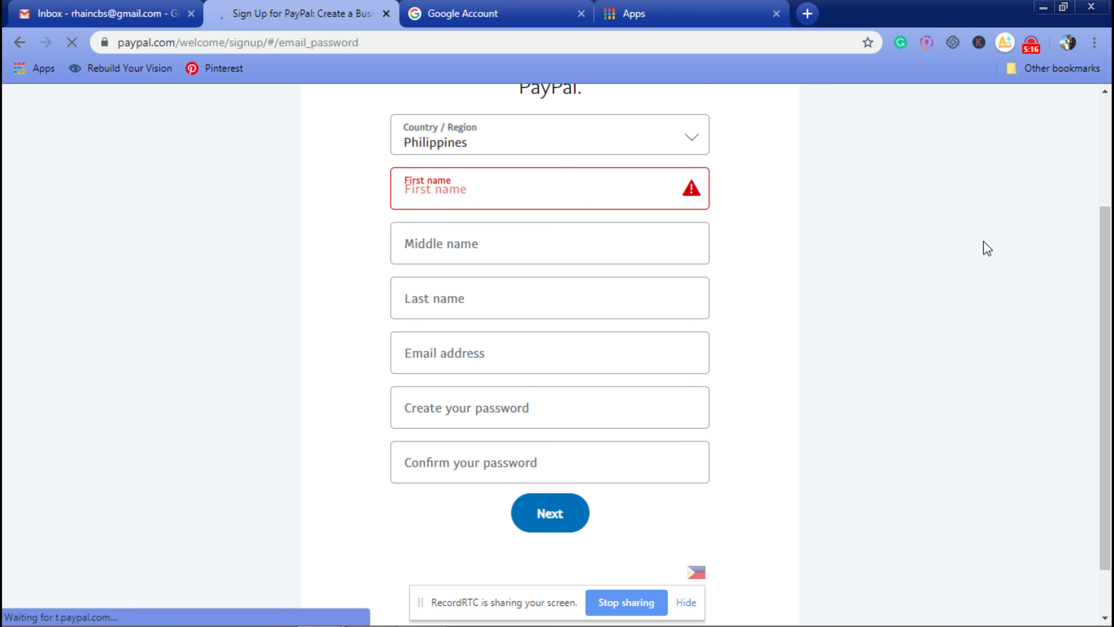
left_click(524, 195)
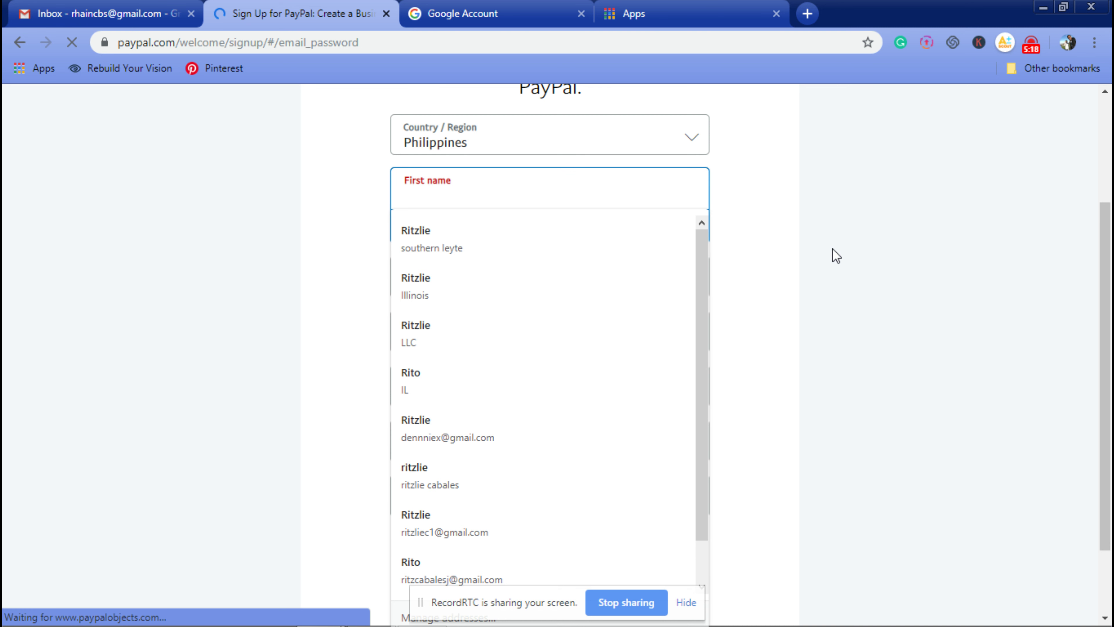
type("Juan")
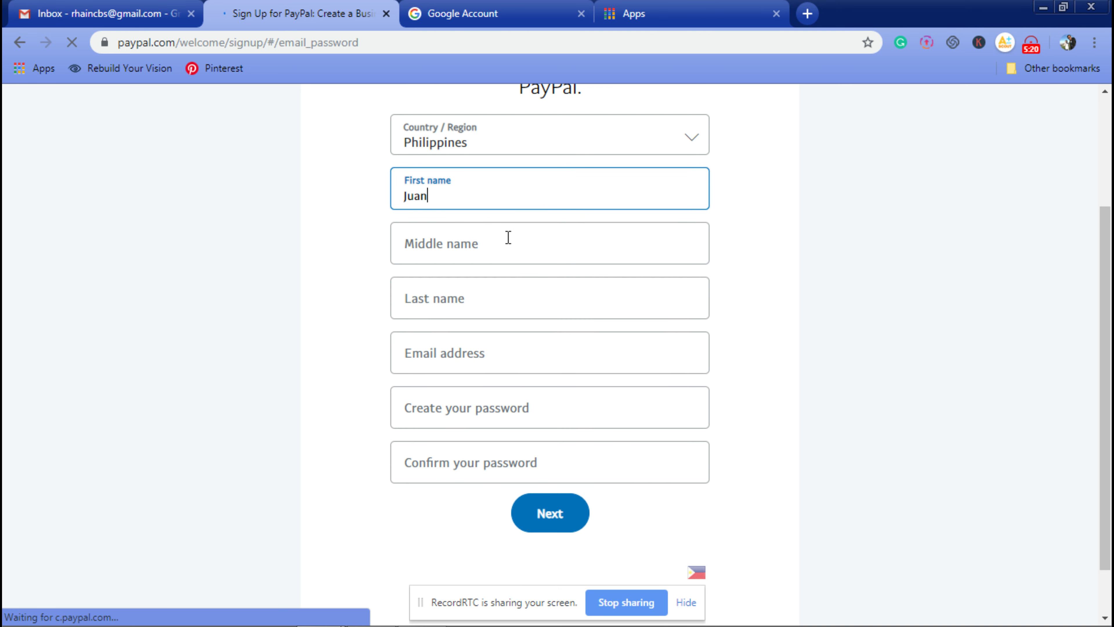
left_click(508, 237)
left_click(740, 309)
left_click(487, 249)
type("dela")
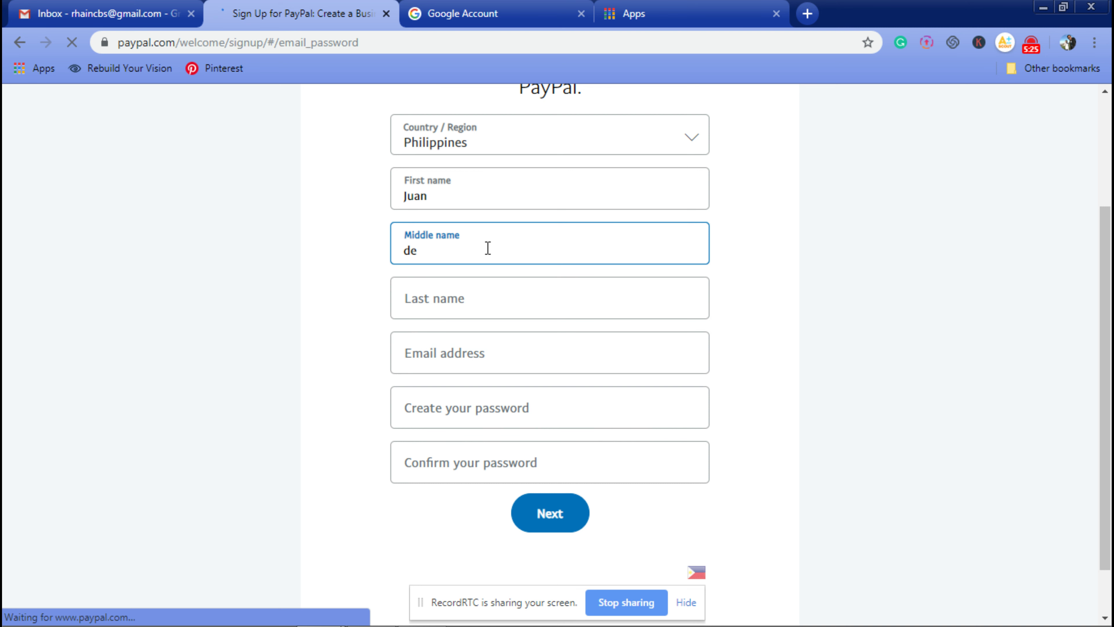
left_click(454, 306)
type("cruz")
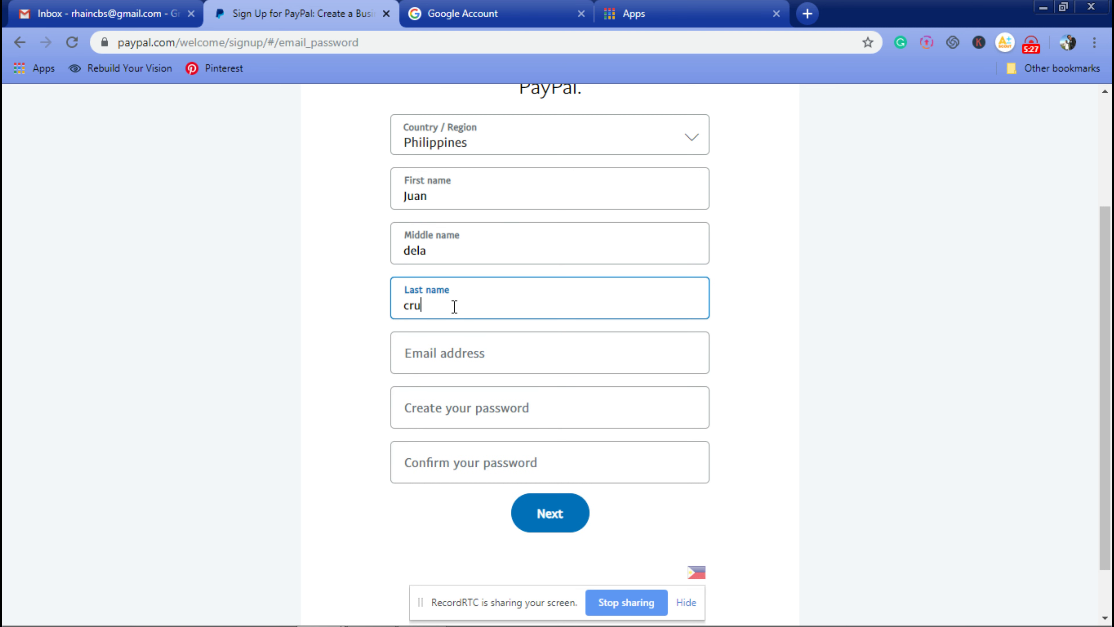
left_click(526, 354)
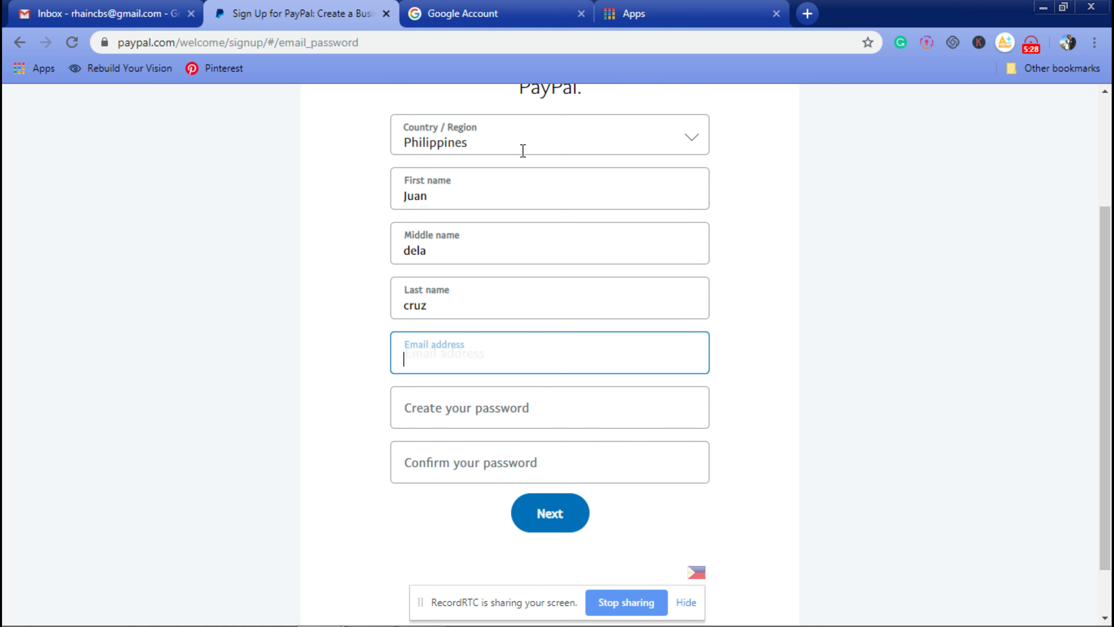
Step: Copy the new account's details from the Google Account popup and paste them into Email address
left_click(566, 11)
left_click(1071, 109)
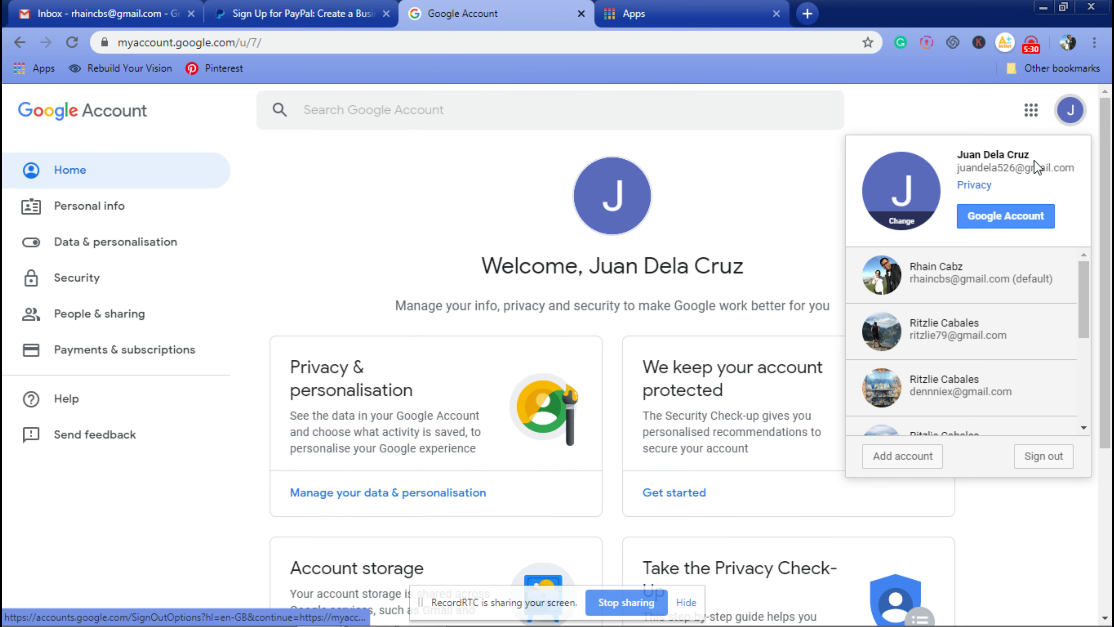
left_click_drag(958, 154, 1046, 220)
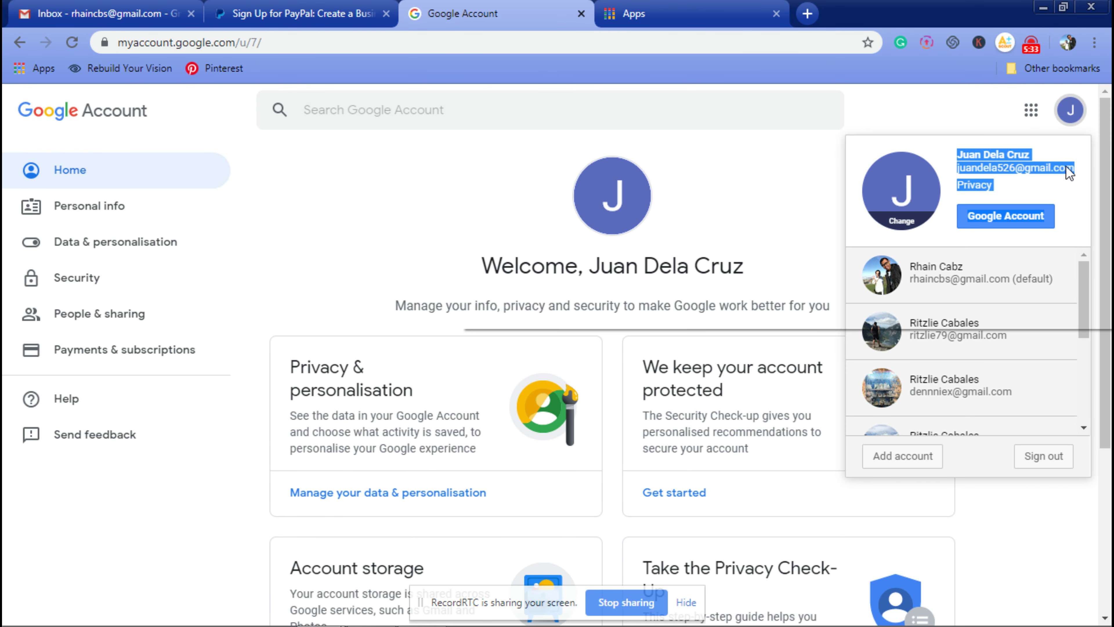
right_click(1039, 181)
left_click(965, 188)
left_click(299, 13)
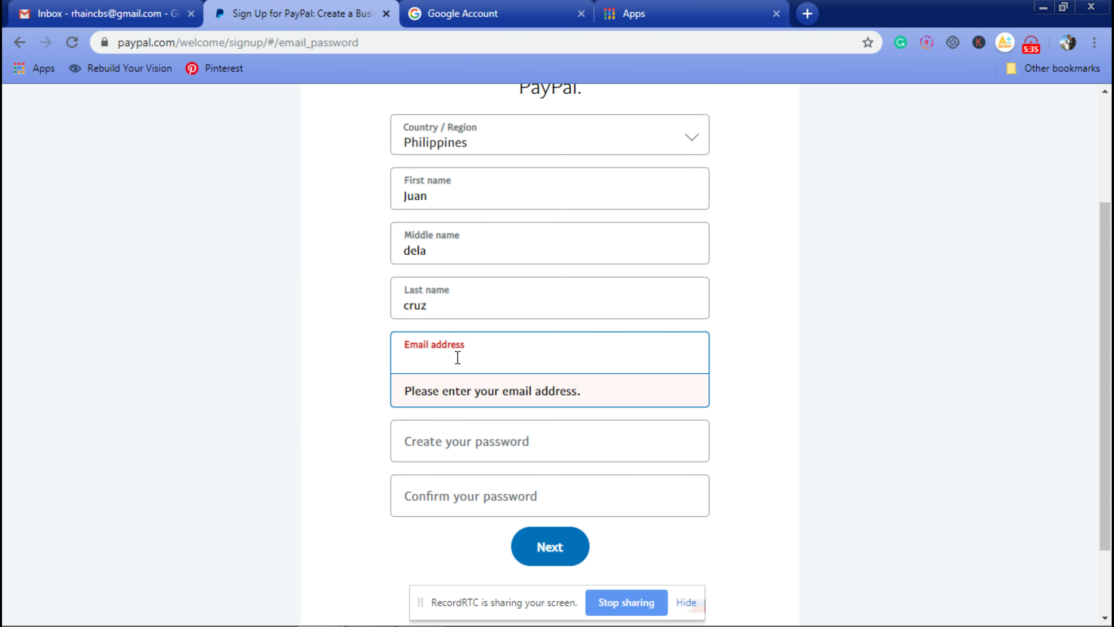
right_click(457, 357)
left_click(508, 179)
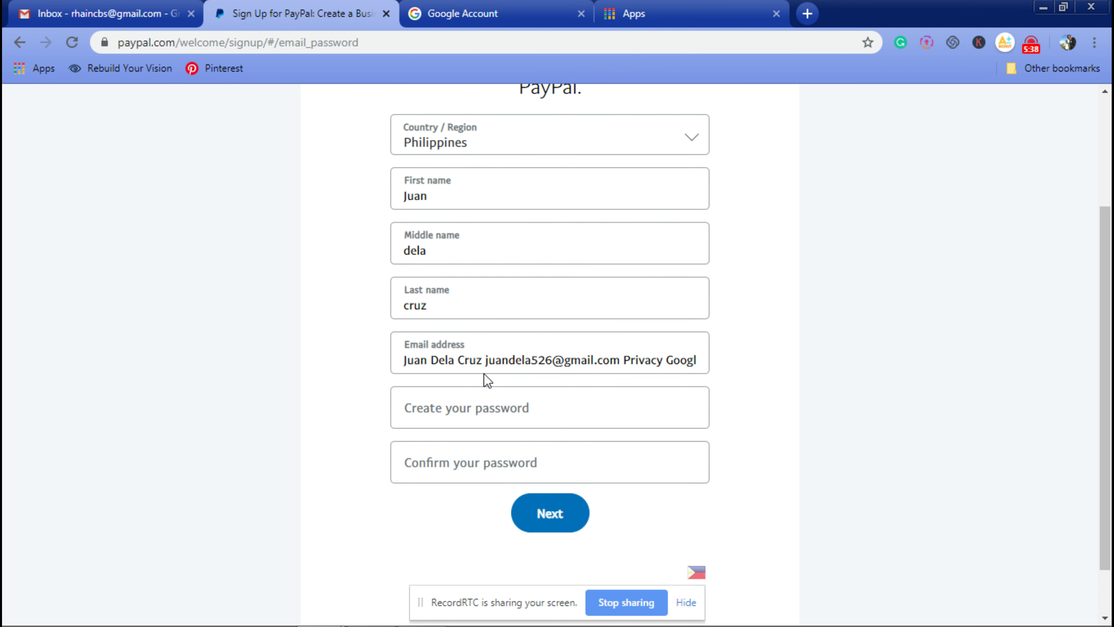
Step: Trim the pasted entry so Email address holds only the Gmail address
left_click_drag(482, 362, 228, 376)
type("\\\\")
key("shift+Home")
key("BackSpace")
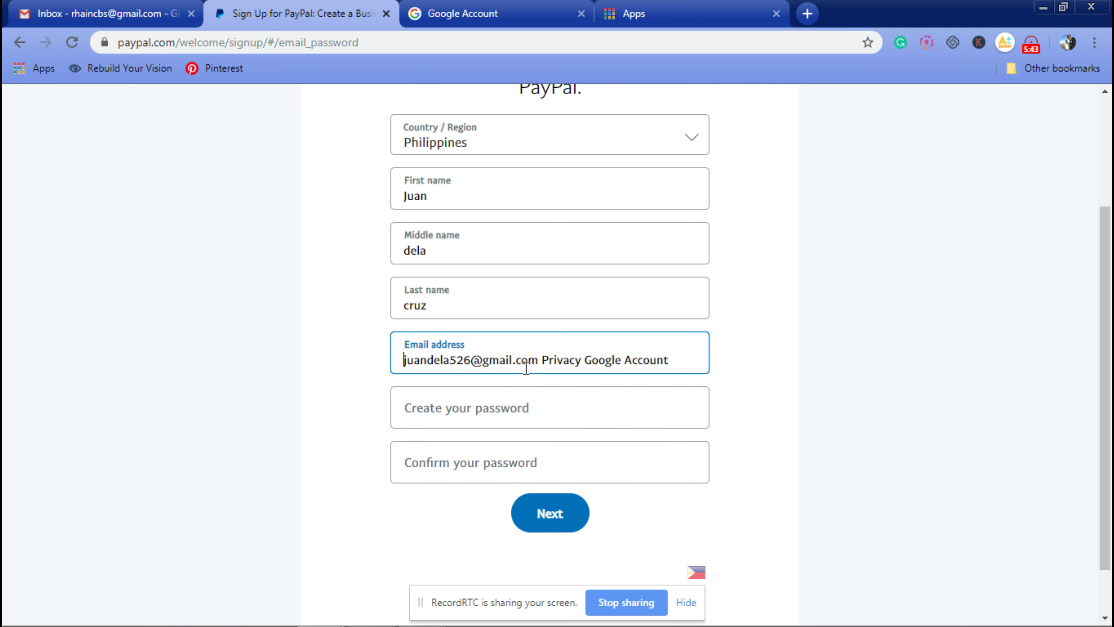
left_click_drag(544, 362, 759, 383)
key("BackSpace")
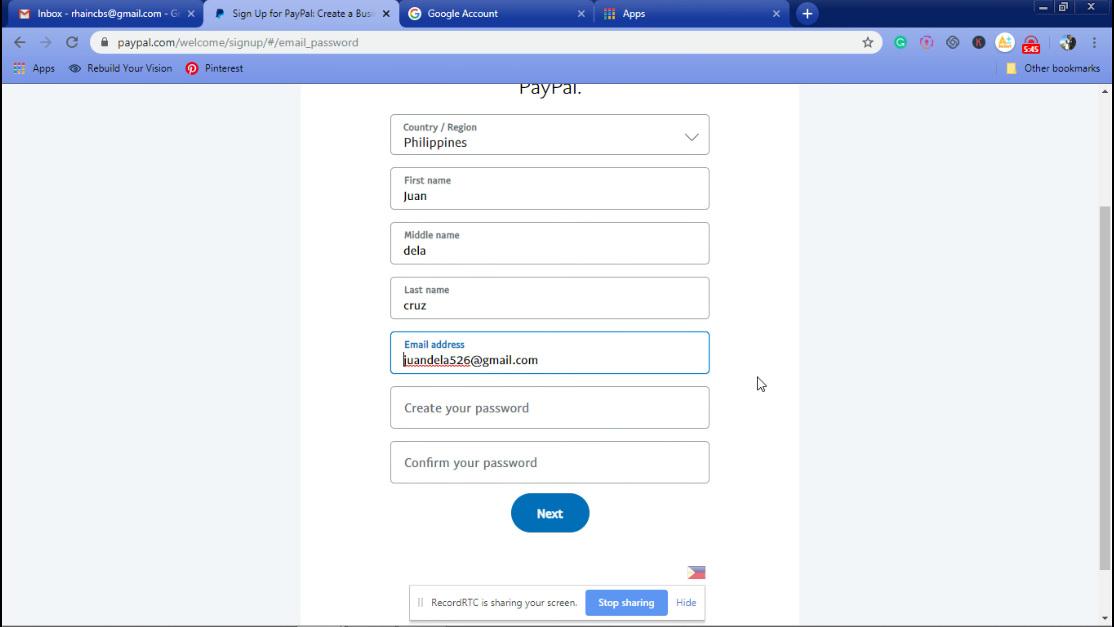
left_click(781, 391)
left_click(524, 408)
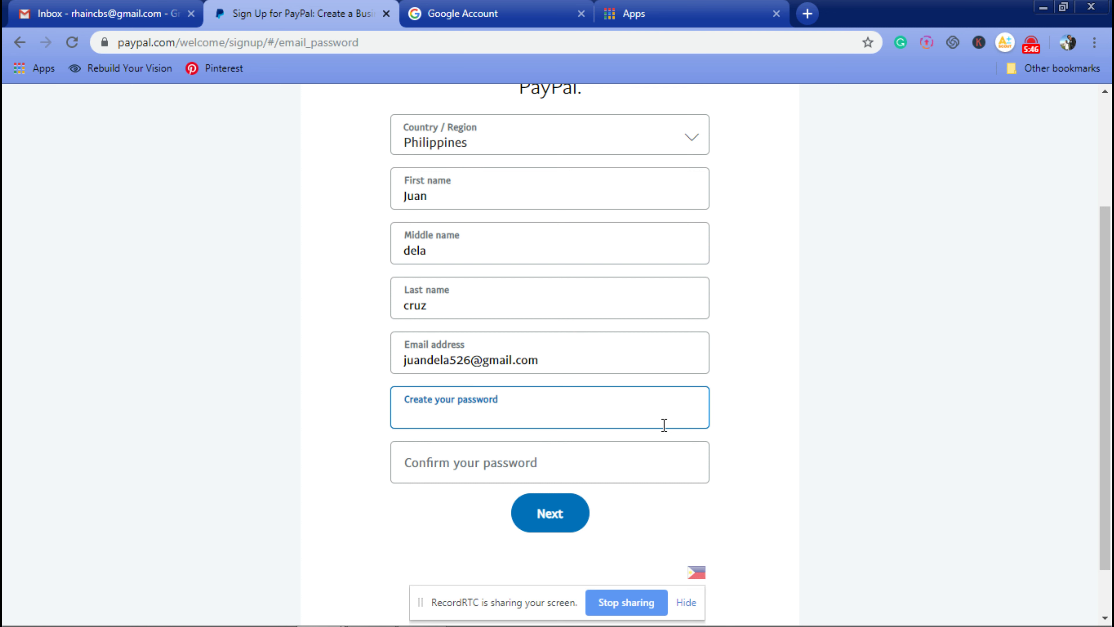
Step: Enter a new password in Create your password, clearing and retyping it after rejected attempts
type("*******")
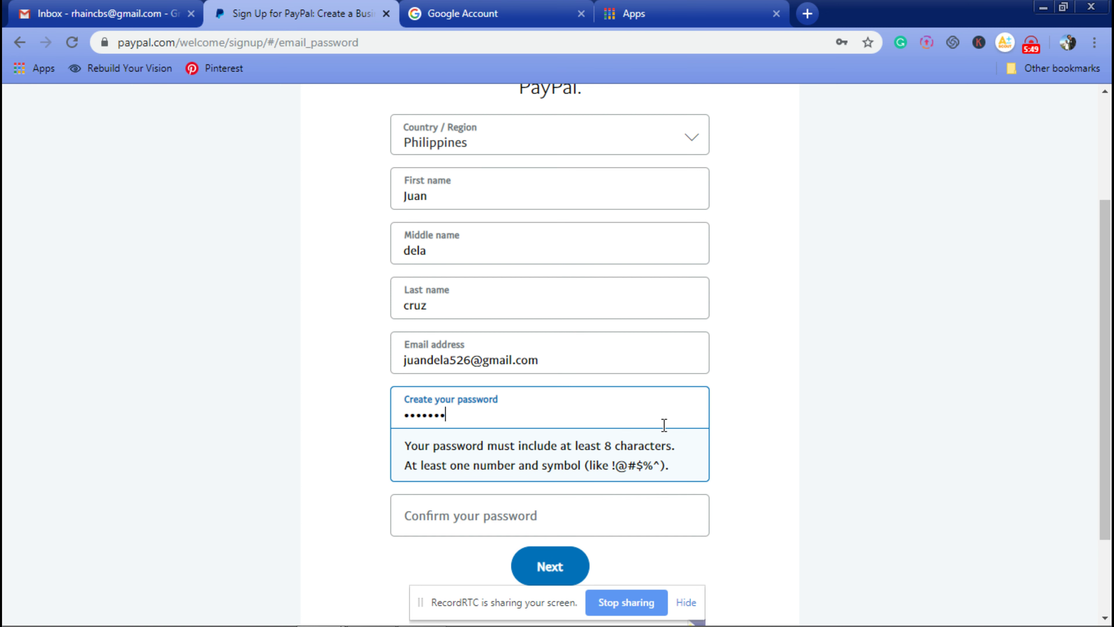
type("*")
left_click(550, 499)
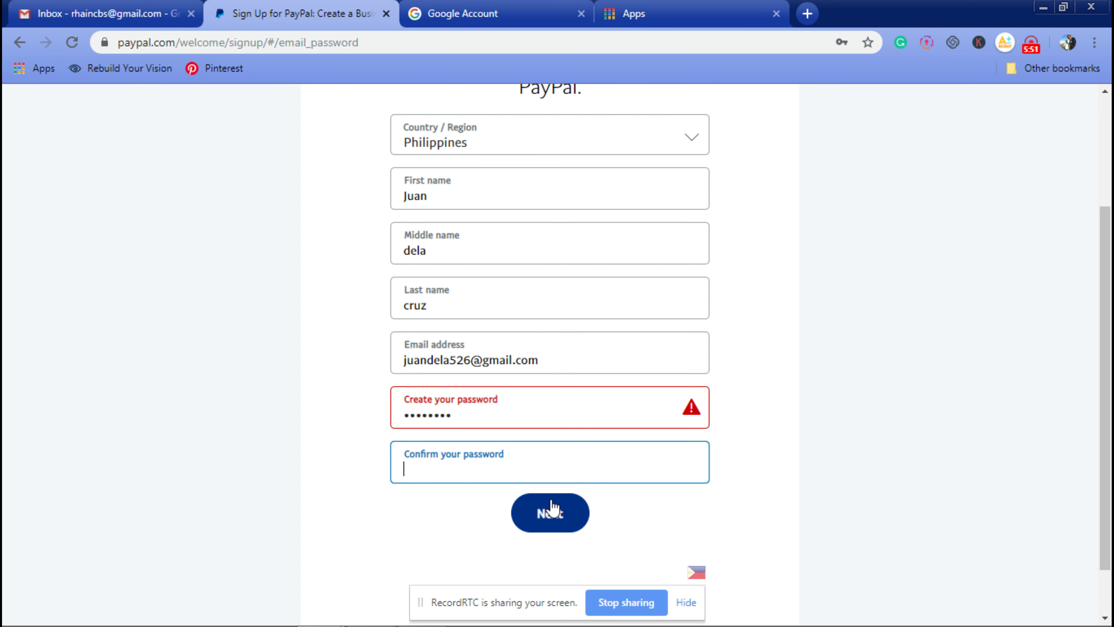
key("shift+Tab")
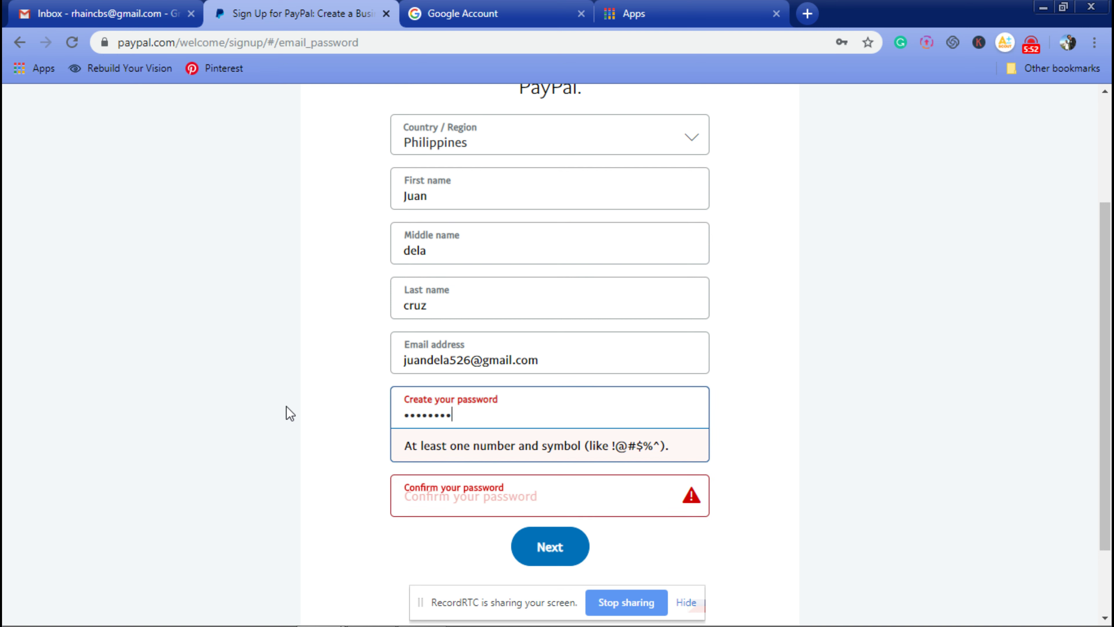
key("ctrl+a")
key("BackSpace")
left_click(948, 463)
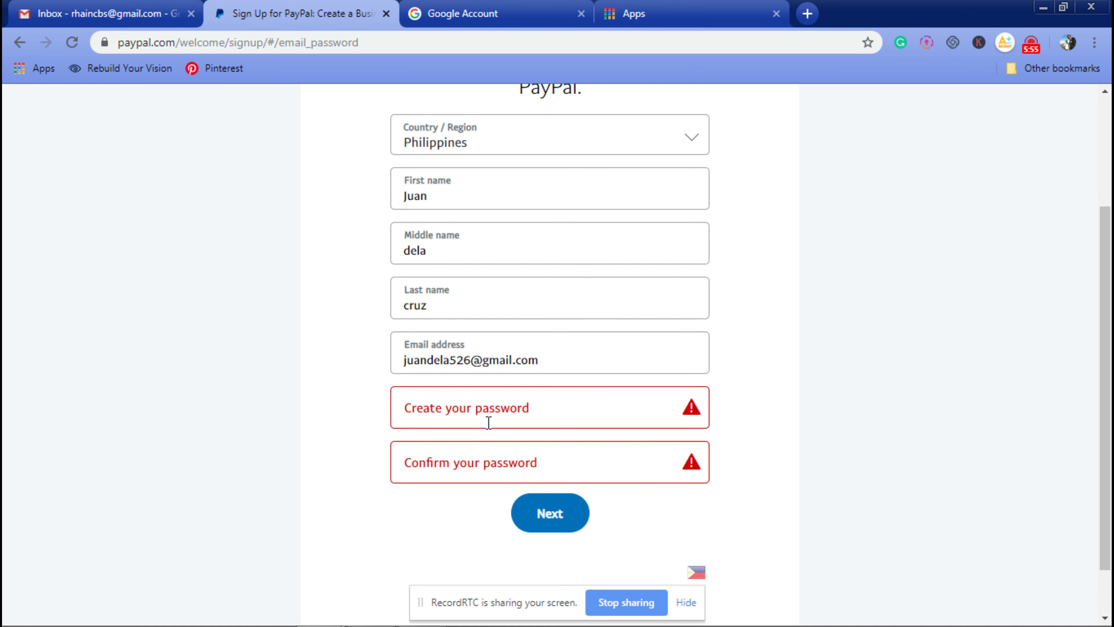
left_click(535, 412)
type("******")
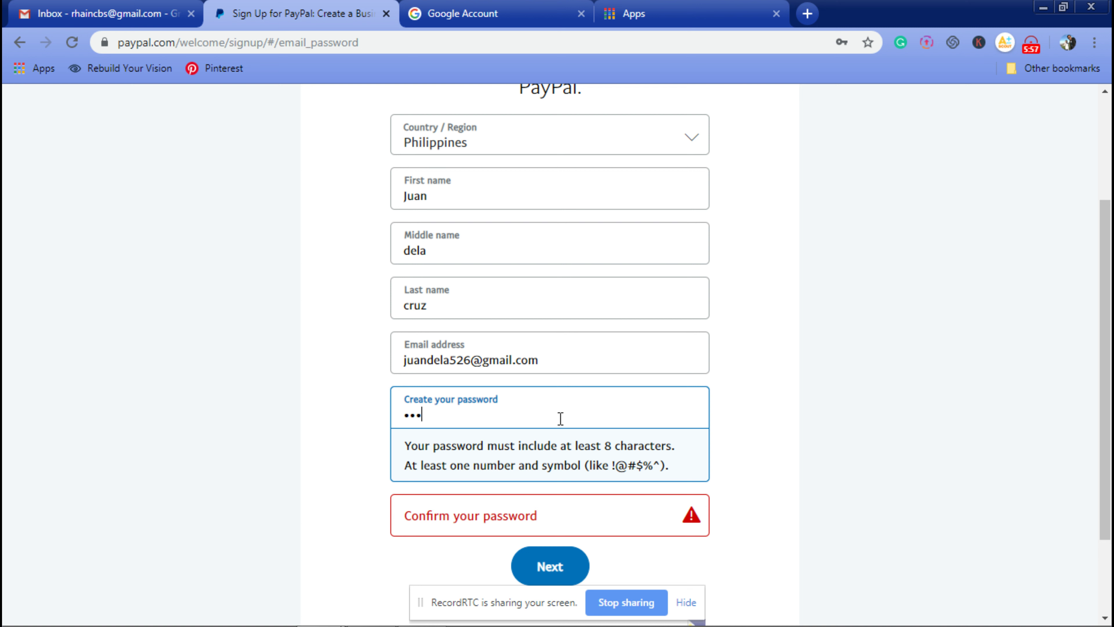
type("**")
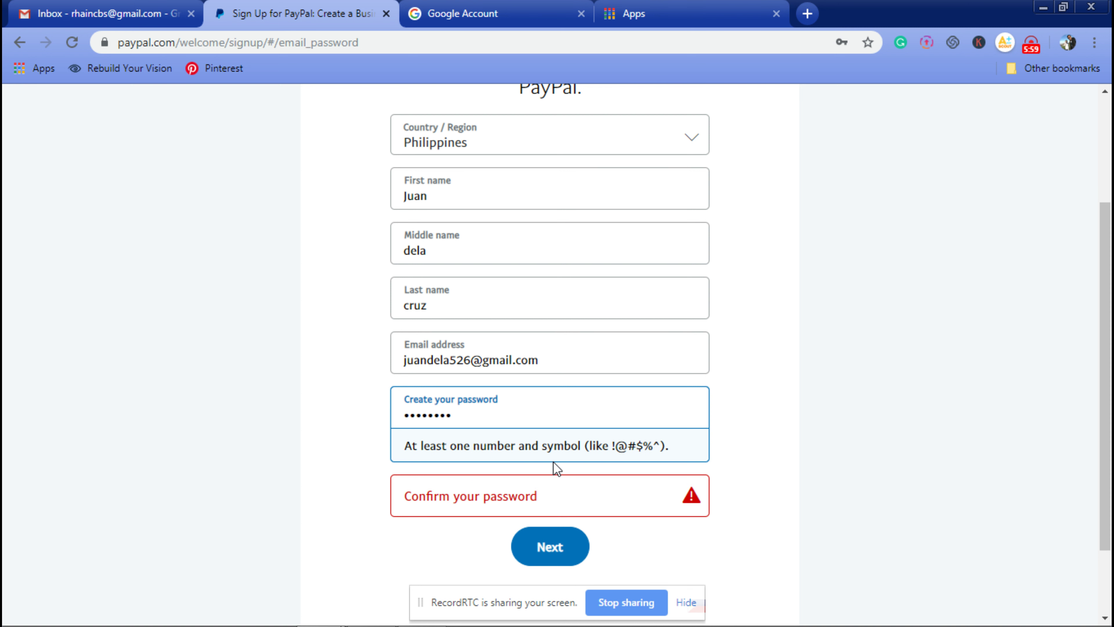
left_click(876, 465)
left_click_drag(480, 418, 176, 417)
key("BackSpace")
type("****")
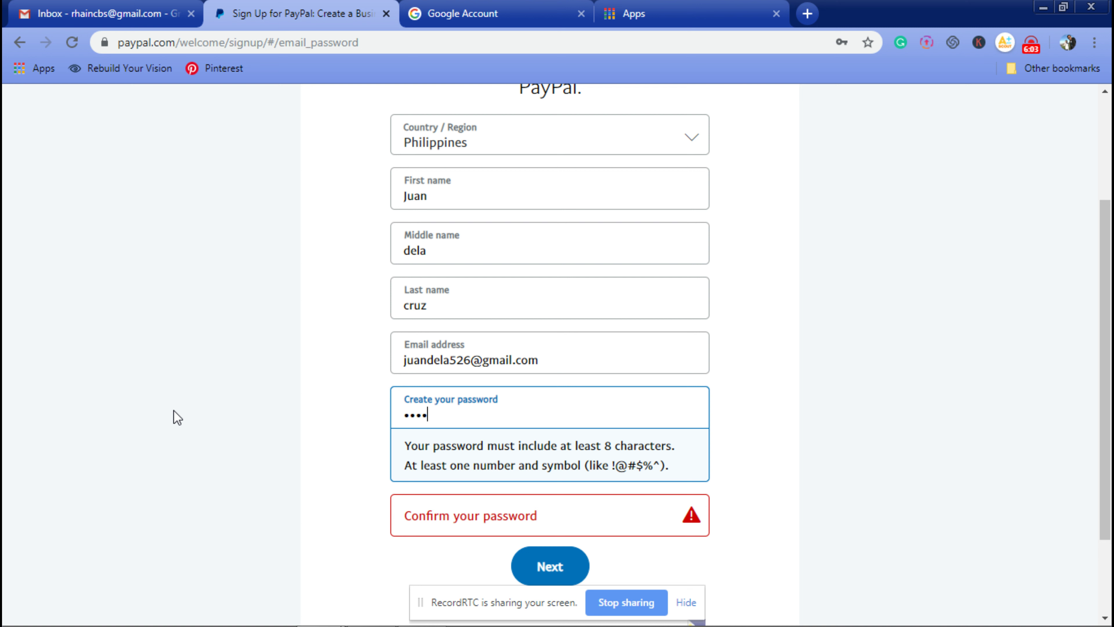
type("******")
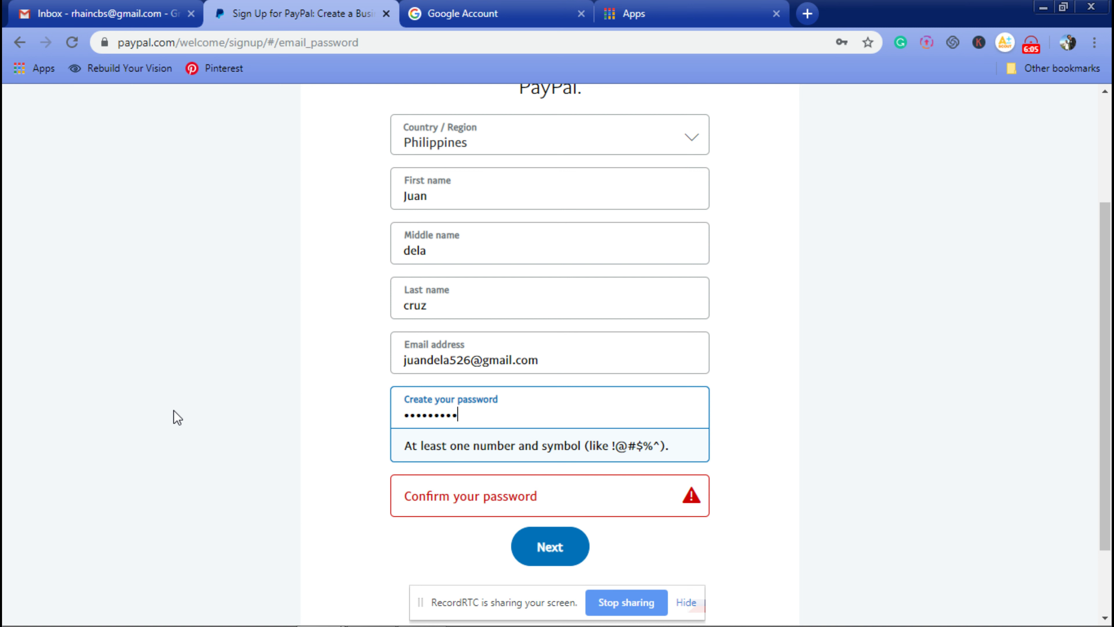
left_click(748, 453)
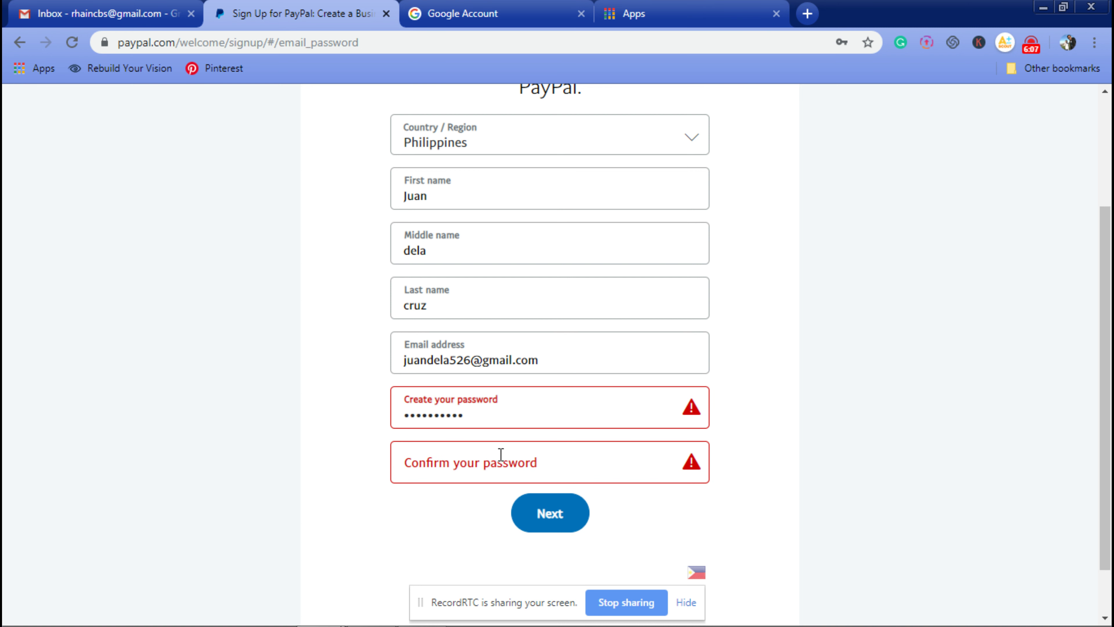
Step: Type the password confirmation, then clear and retype the main password after the mismatch
left_click(507, 468)
type("******")
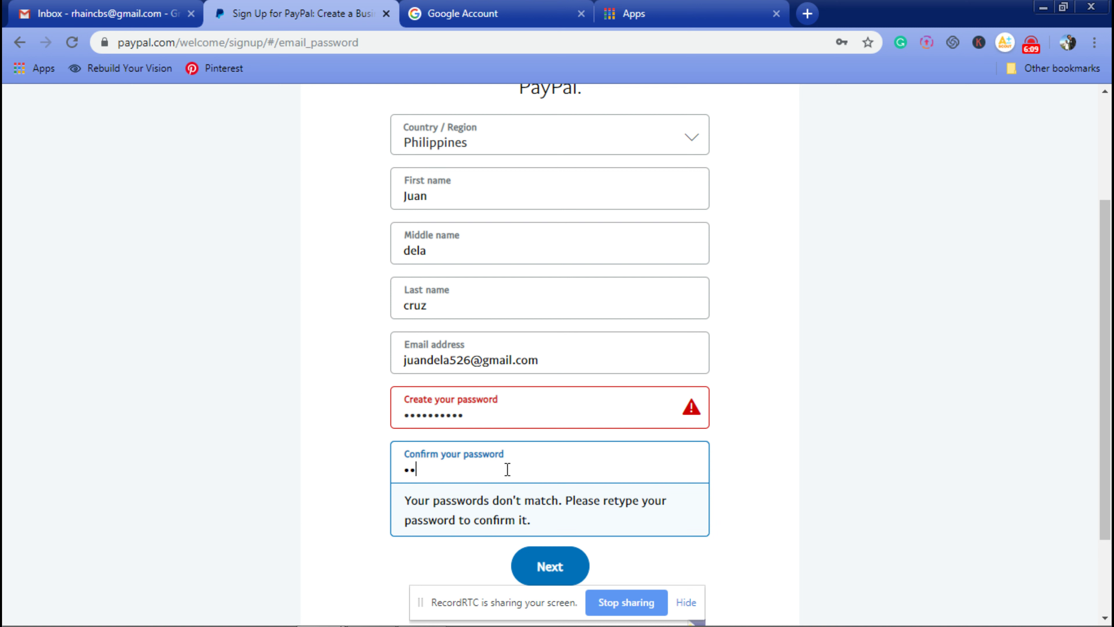
type("****")
left_click(829, 494)
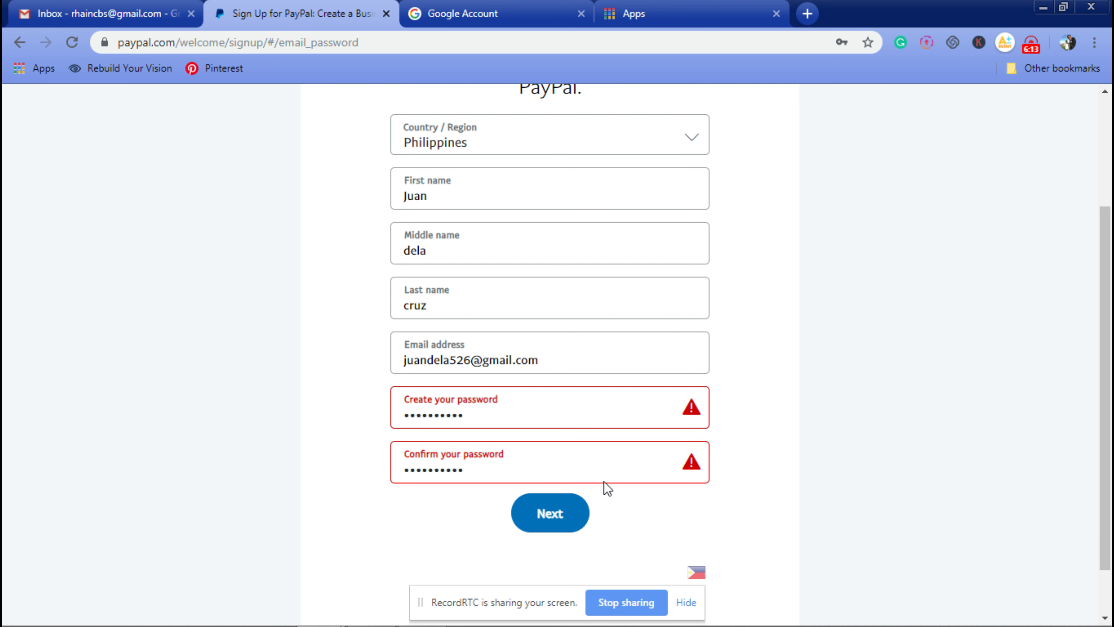
double_click(608, 411)
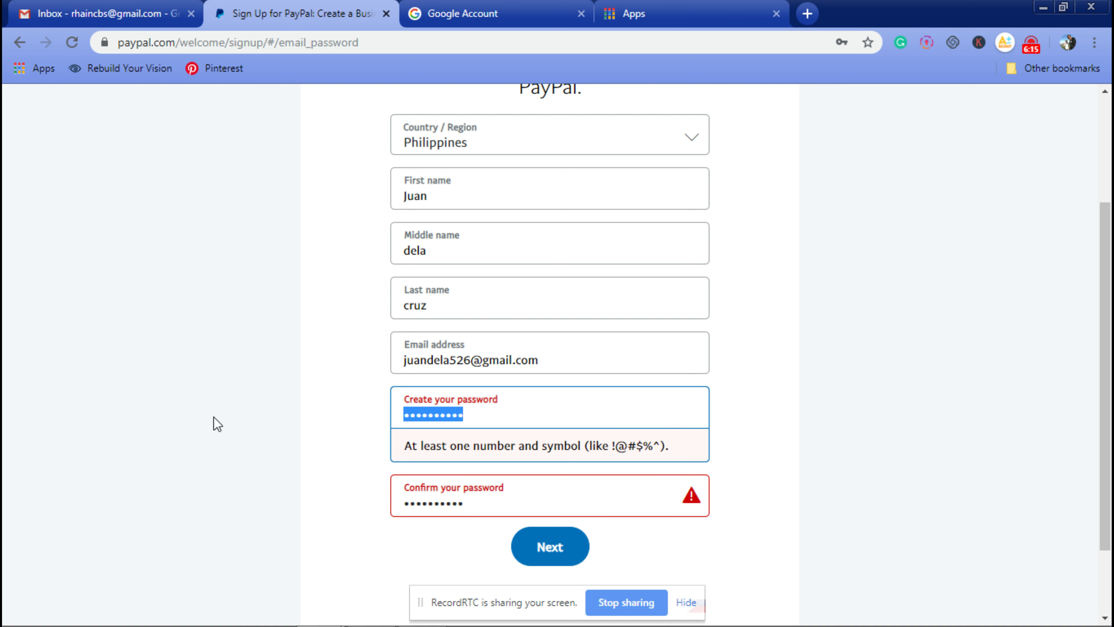
key("BackSpace")
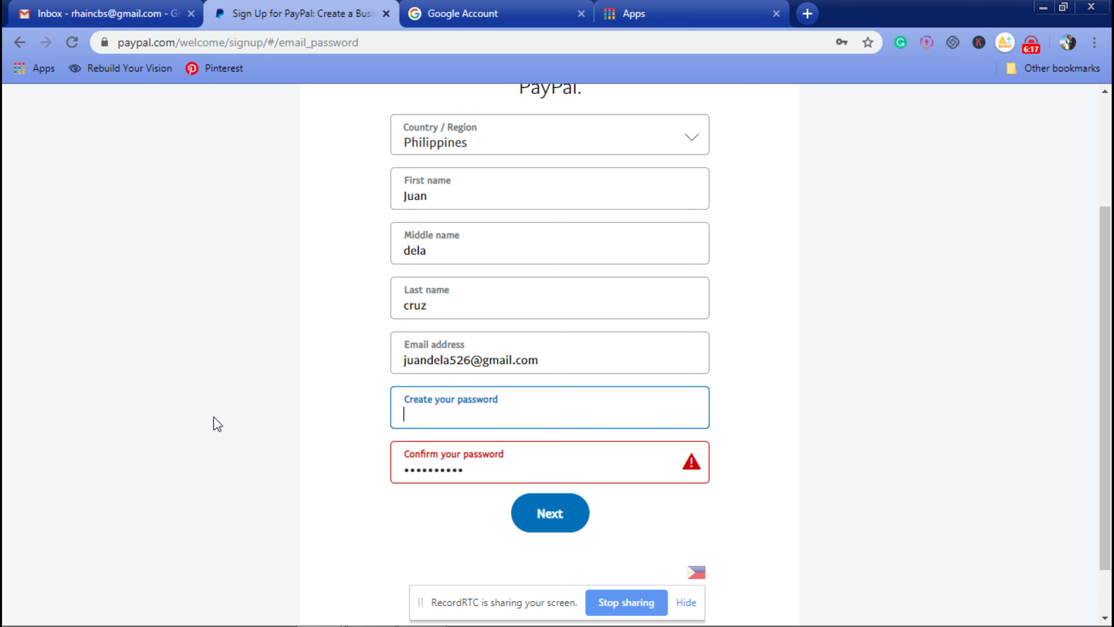
type("***")
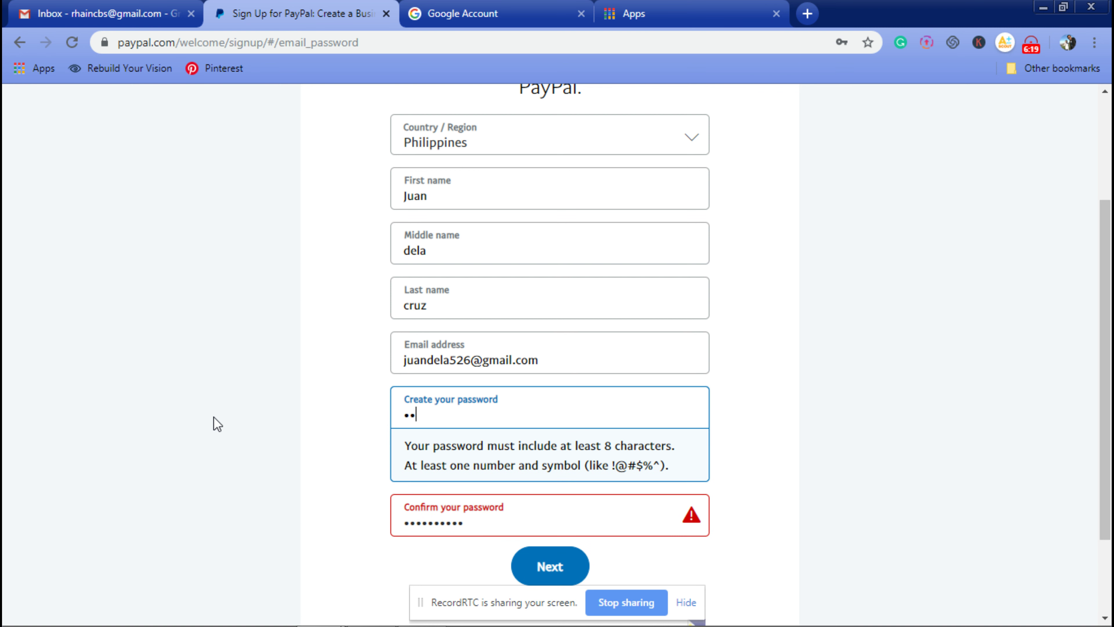
type("***")
left_click(217, 424)
double_click(452, 418)
key("BackSpace")
type("***")
key("BackSpace")
key("BackSpace")
key("BackSpace")
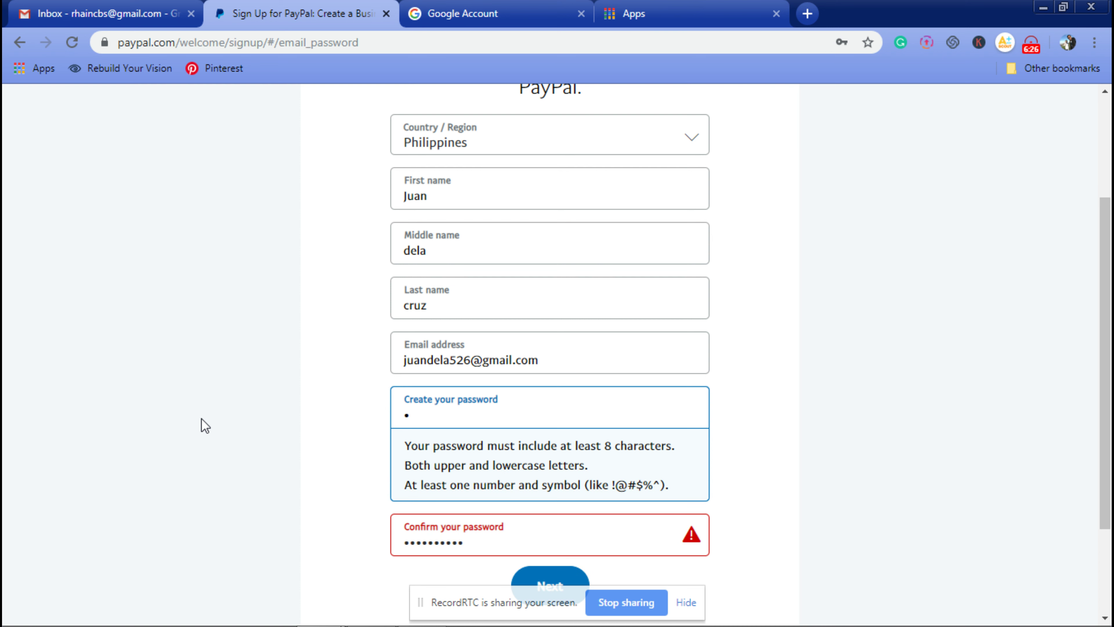
type("*")
key("BackSpace")
type("*******")
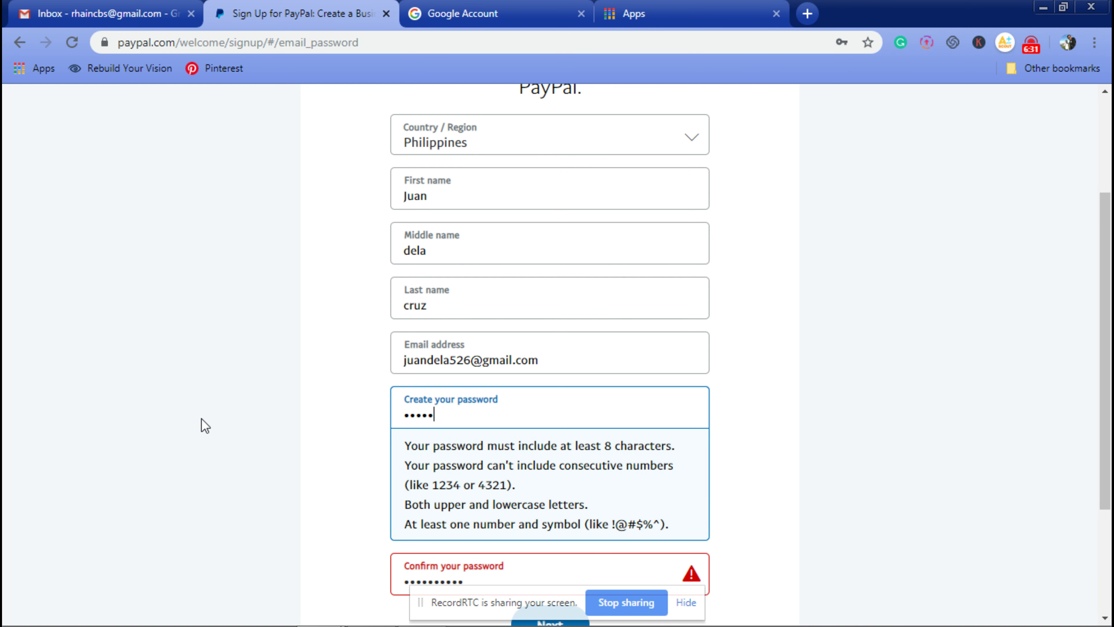
Step: Re-enter the password and its confirmation until both show check marks, then submit the form
left_click(888, 508)
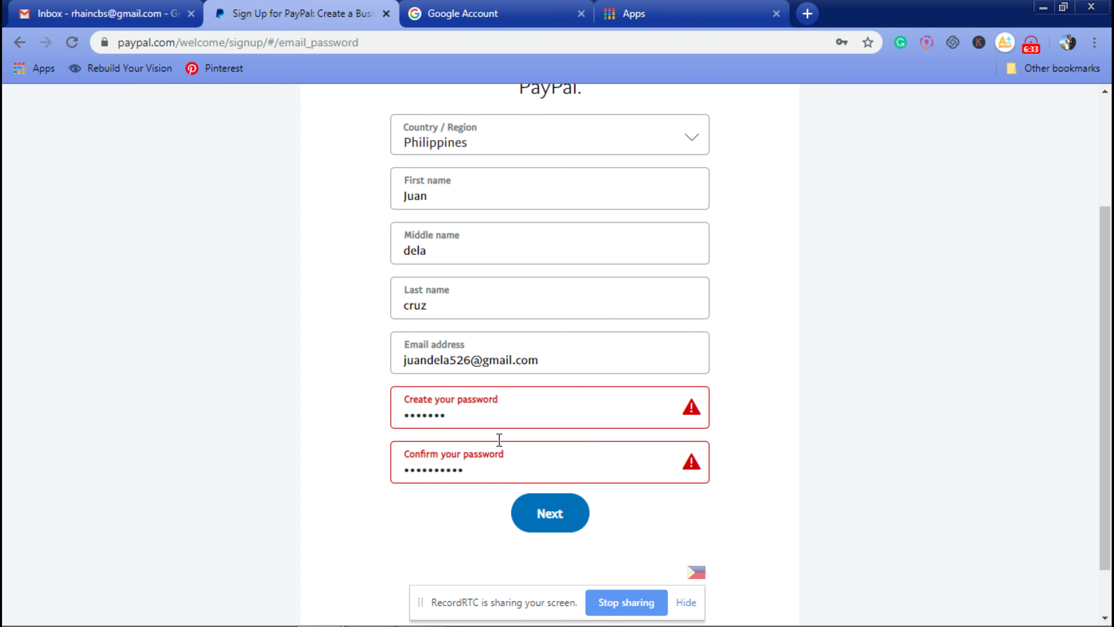
left_click_drag(508, 421, 210, 408)
key("BackSpace")
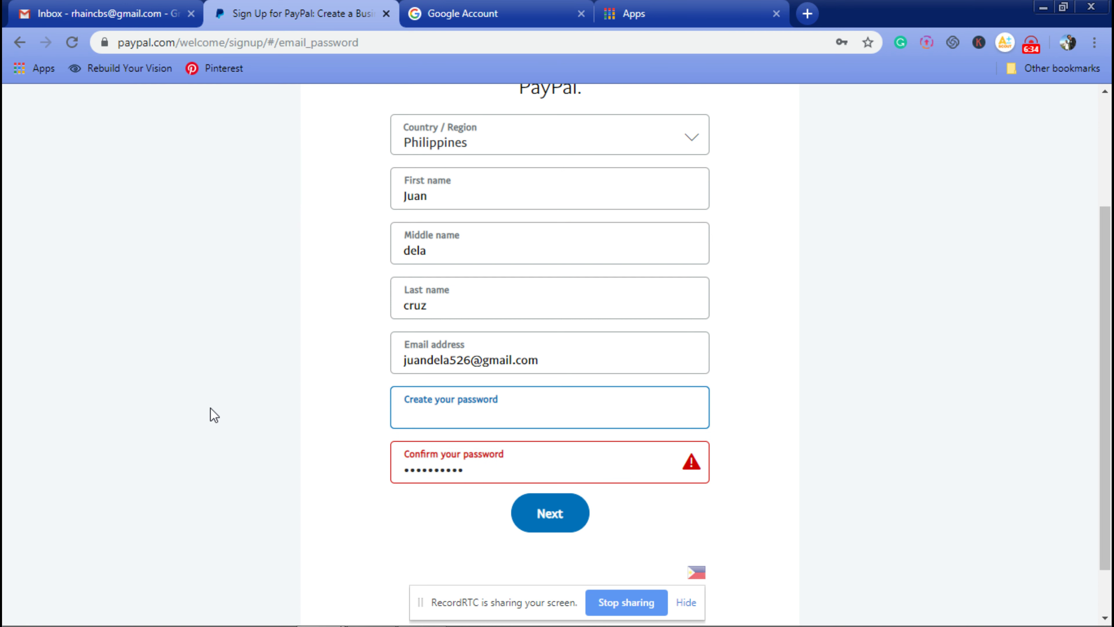
type("***")
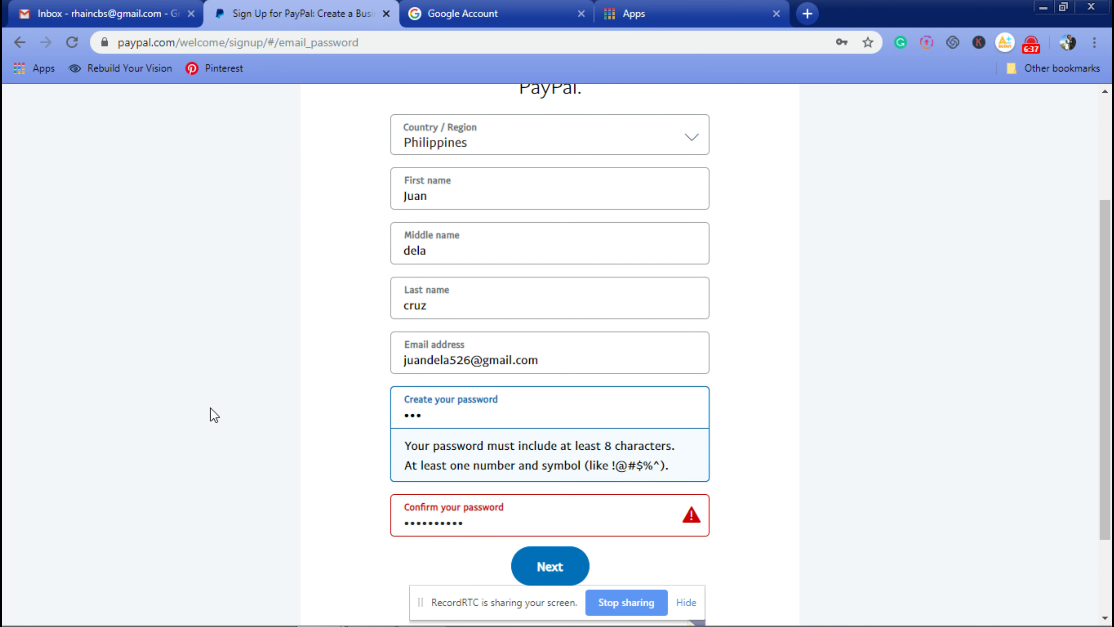
key("BackSpace")
key("BackSpace")
key("BackSpace")
type("*******")
key("Tab")
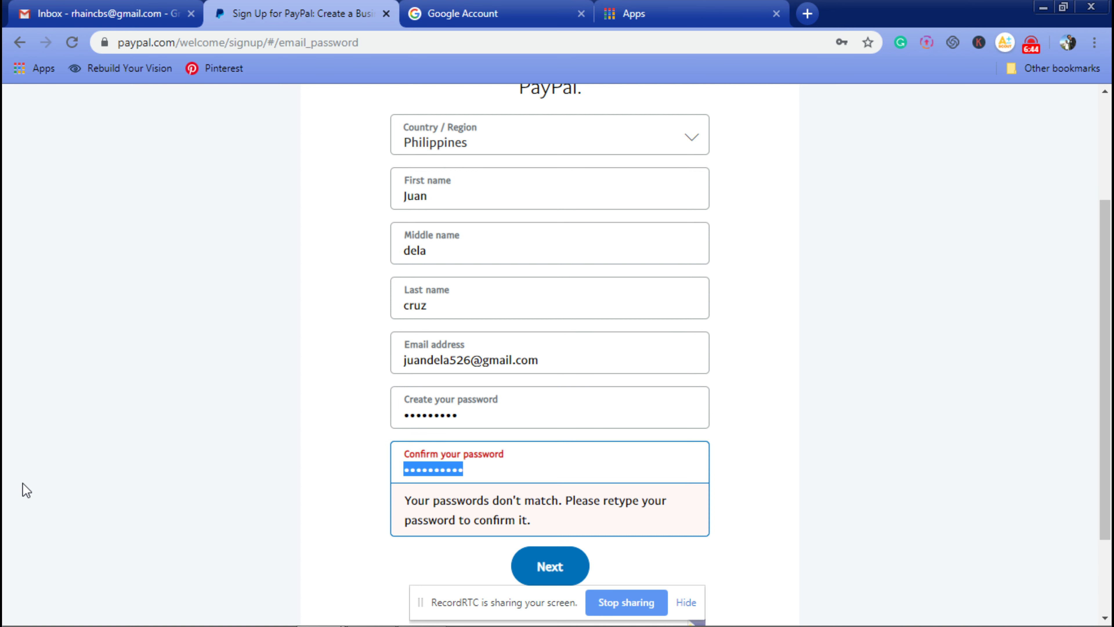
type("******")
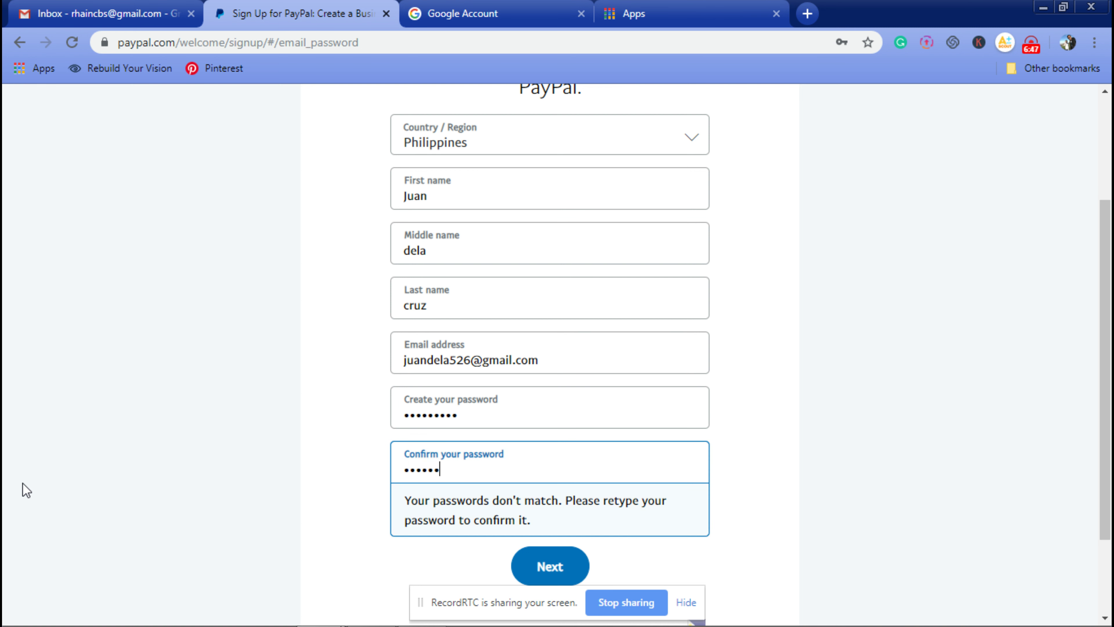
type("***")
left_click(23, 482)
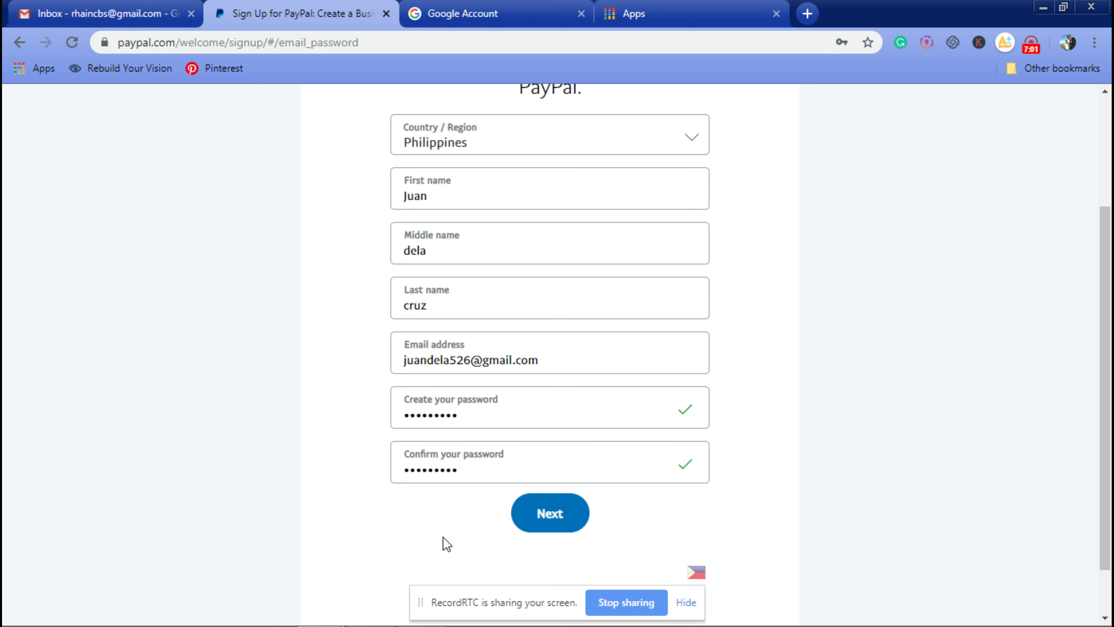
left_click(547, 532)
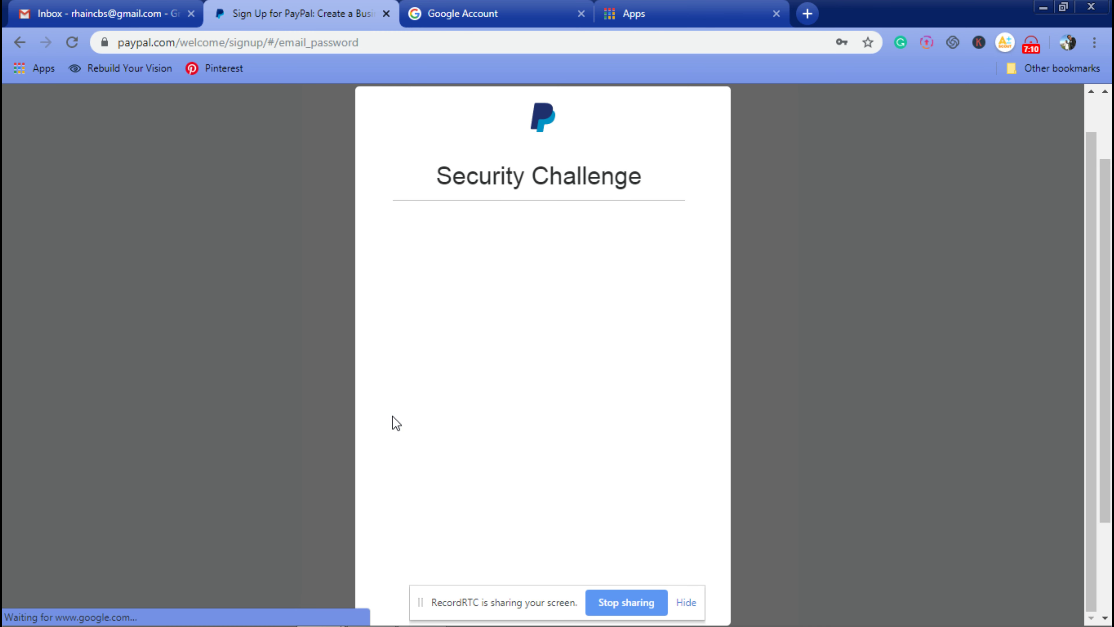
Step: Tick I'm not a robot and select the four fire hydrant tiles, then go on
left_click(438, 236)
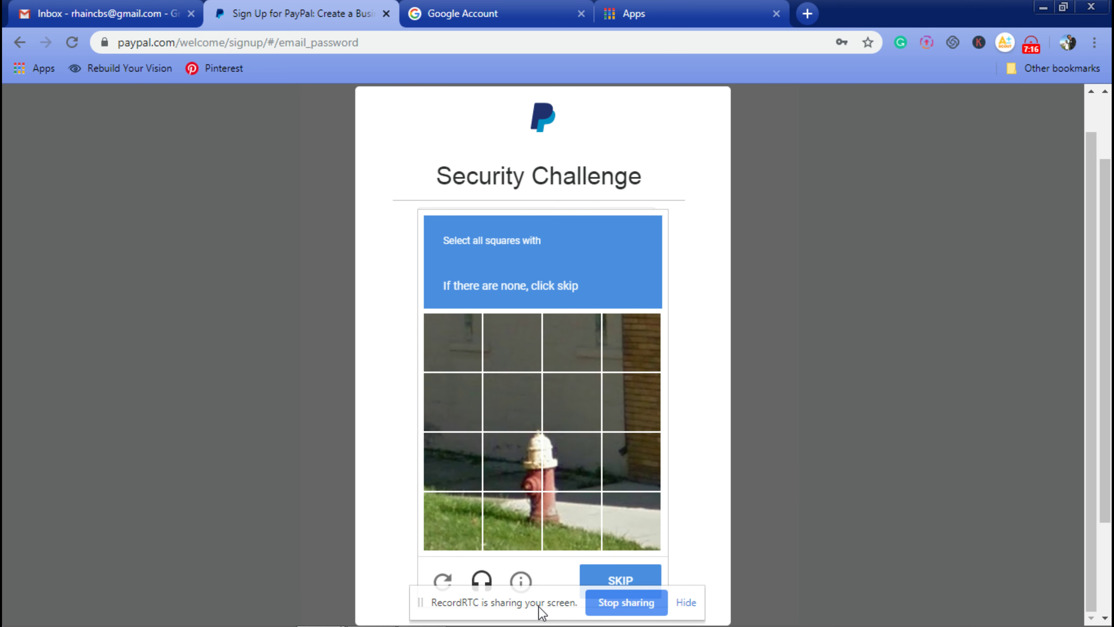
left_click(512, 514)
left_click(570, 515)
left_click(570, 476)
left_click(496, 467)
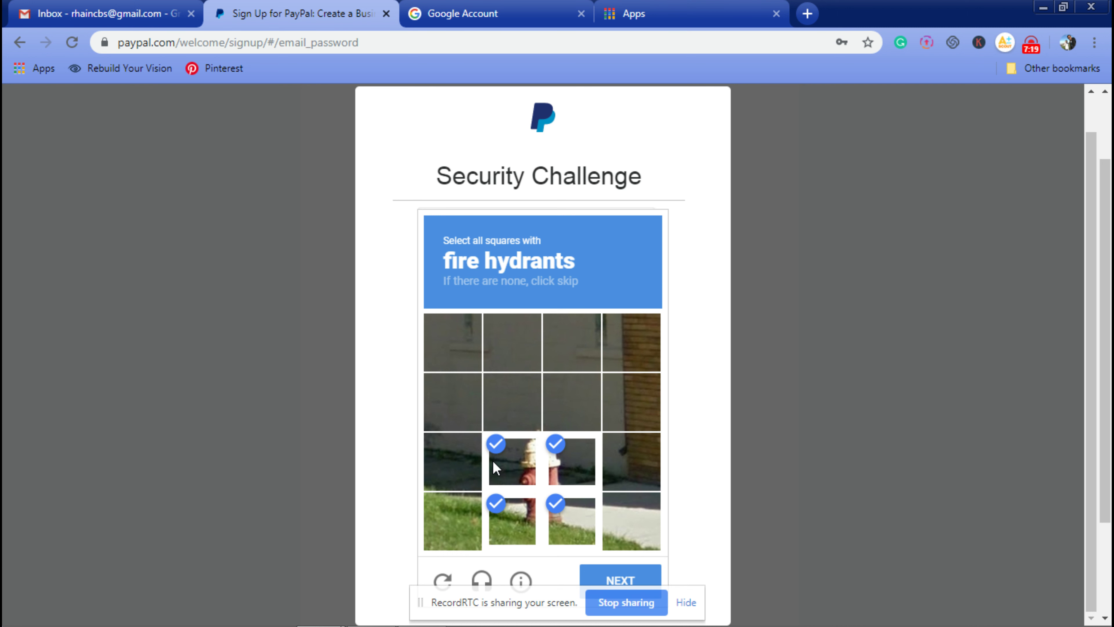
left_click(618, 580)
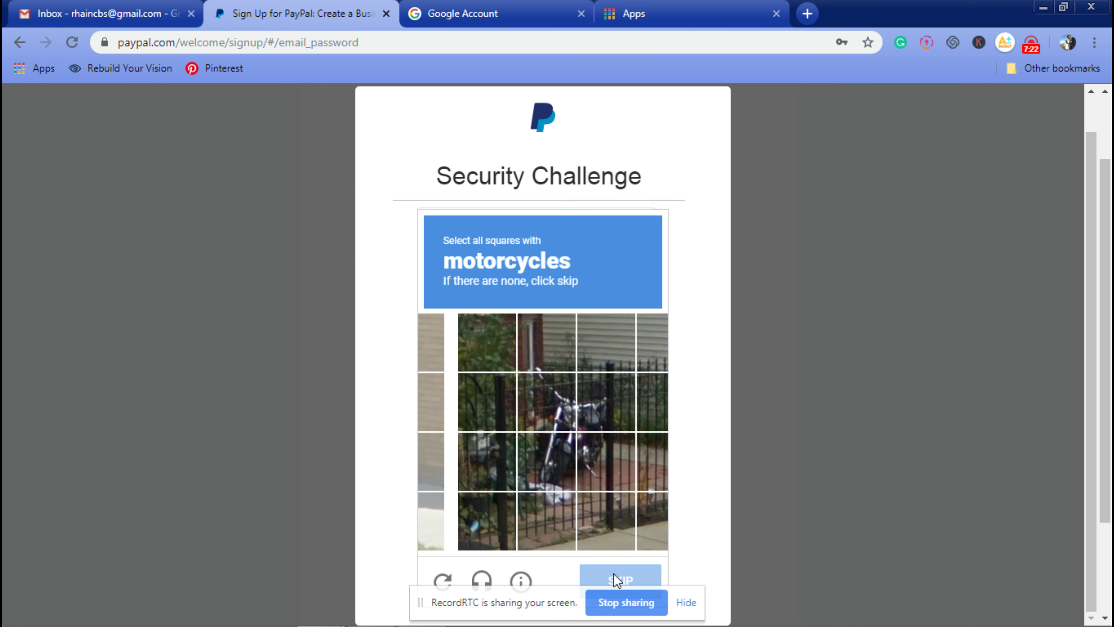
Step: Select the four motorcycle tiles and verify the challenge
left_click(508, 468)
left_click(587, 474)
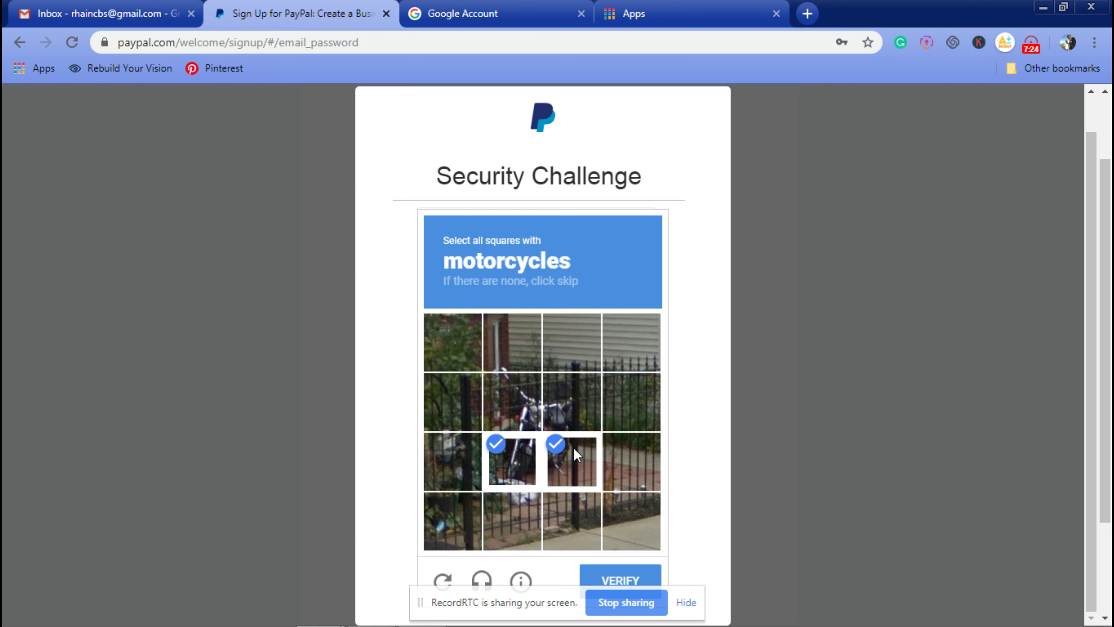
left_click(571, 401)
left_click(505, 394)
left_click(618, 579)
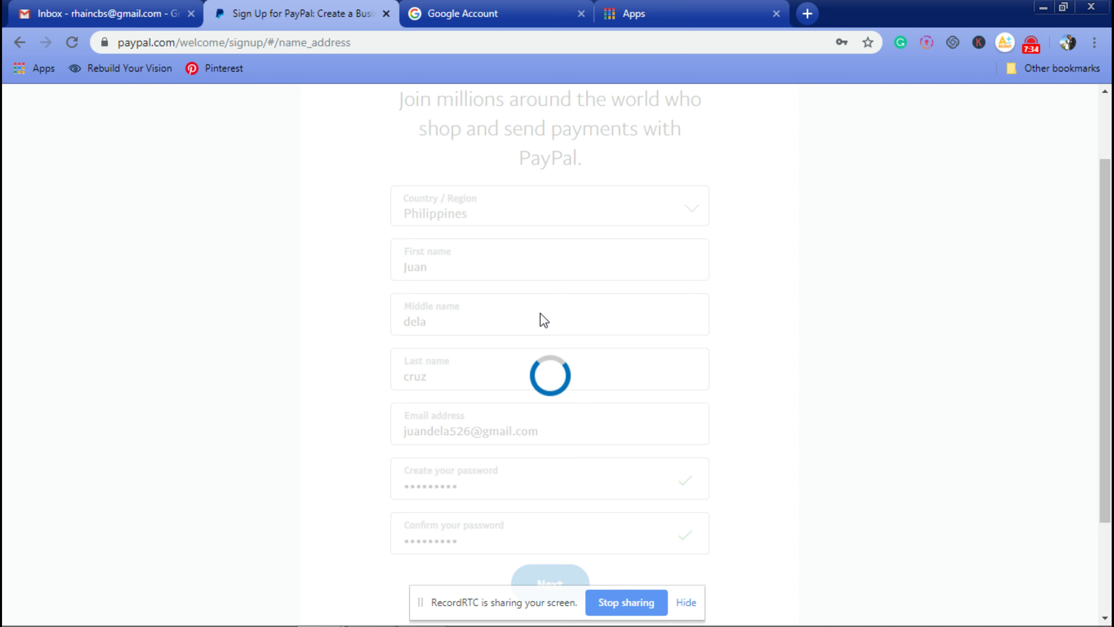
left_click(506, 258)
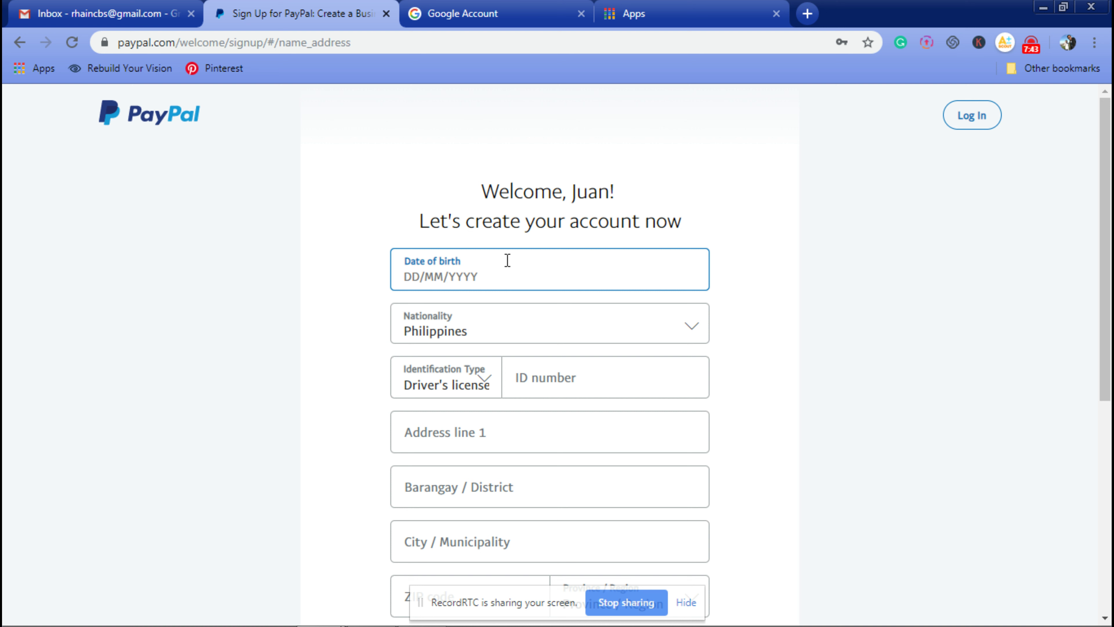
Step: Enter the date of birth
type("23/04/2000")
left_click(870, 432)
scroll(756, 424, "down", 2)
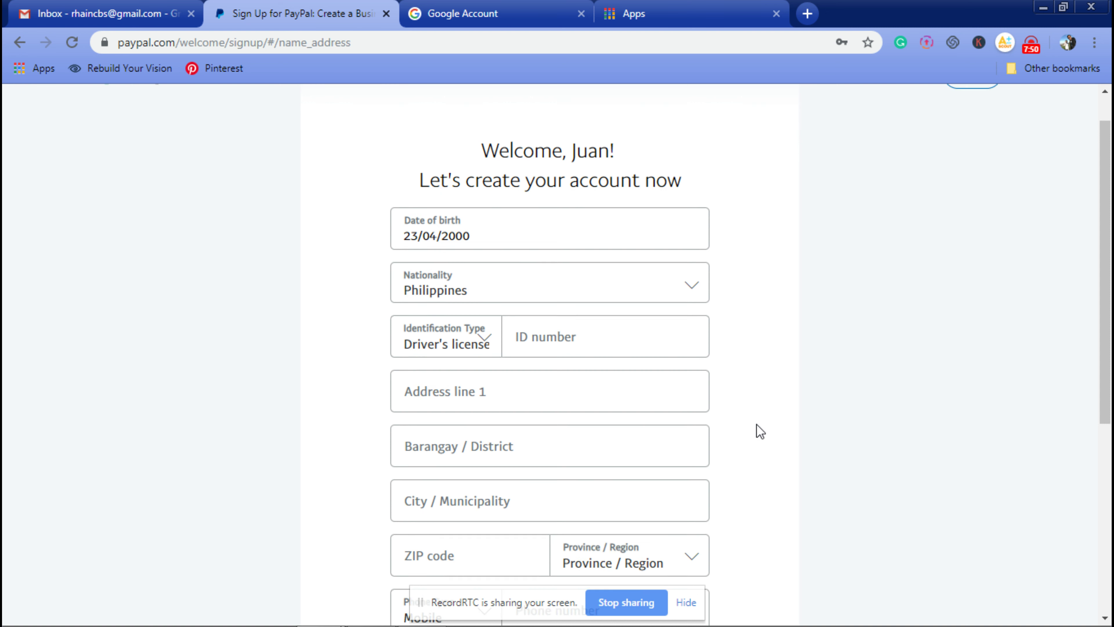
scroll(755, 441, "down", 7)
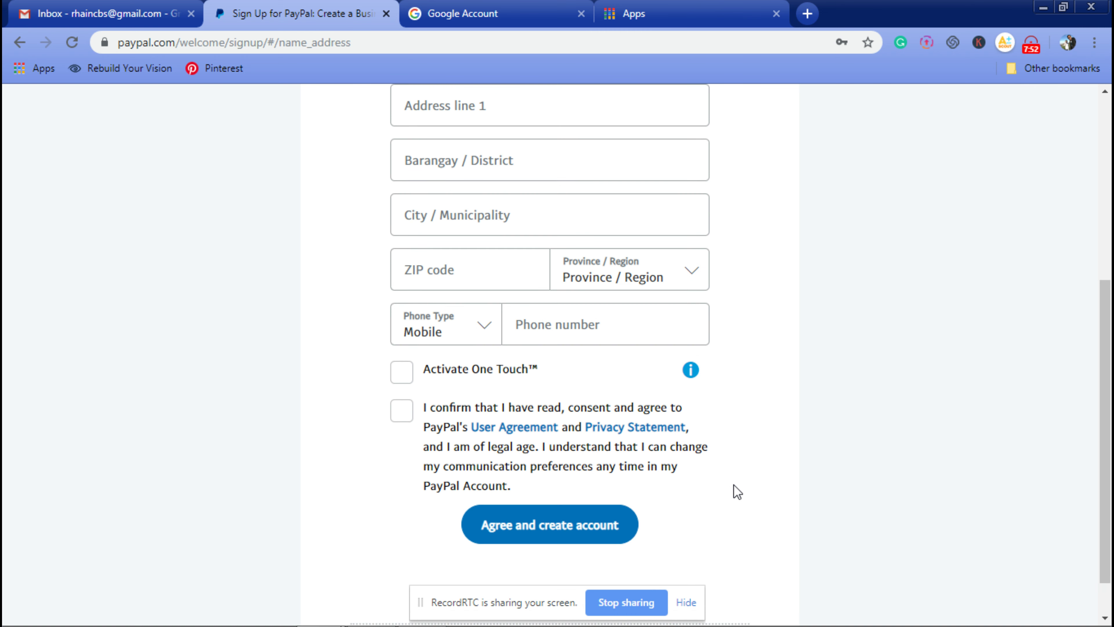
scroll(686, 487, "up", 9)
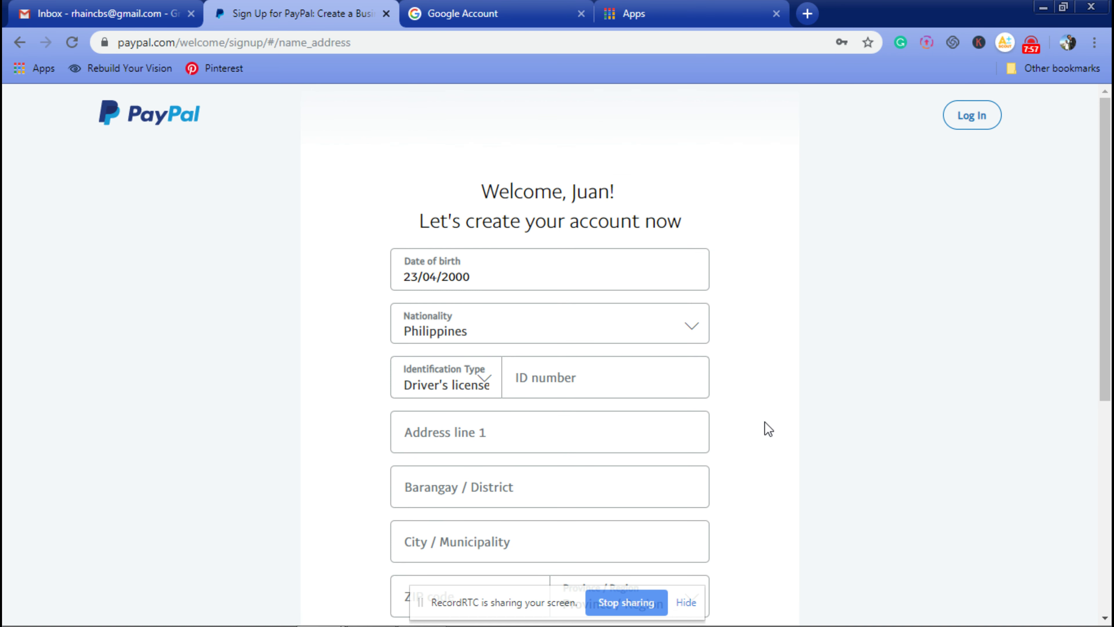
scroll(763, 498, "down", 6)
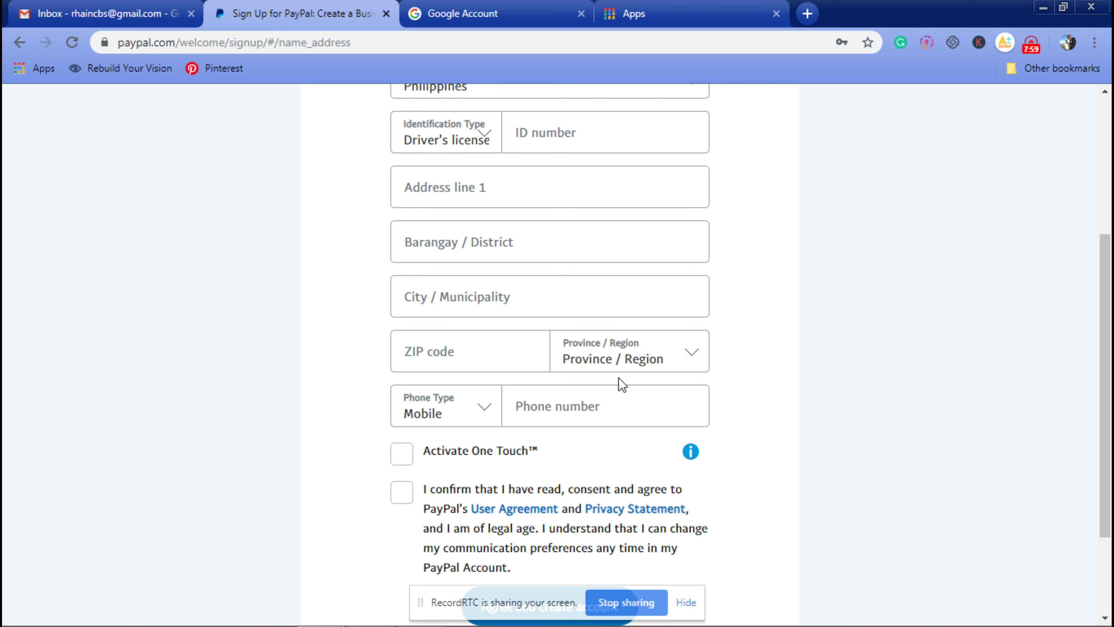
Step: Choose Cagayan as the province and autofill the address from a saved entry
left_click(640, 360)
left_click_drag(707, 63, 712, 95)
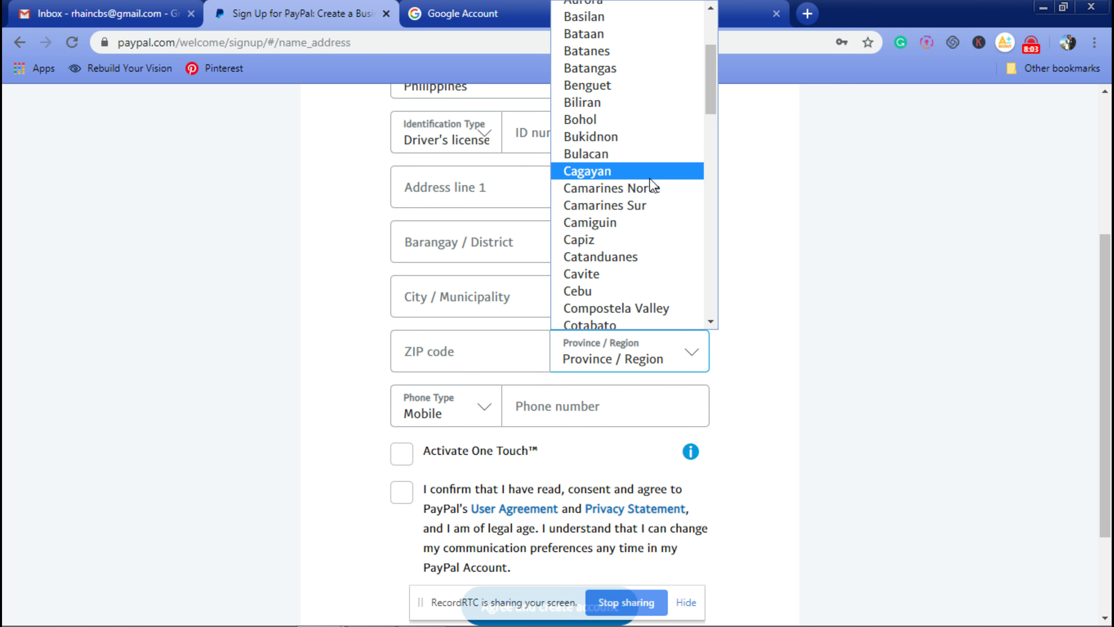
left_click(648, 173)
left_click(492, 363)
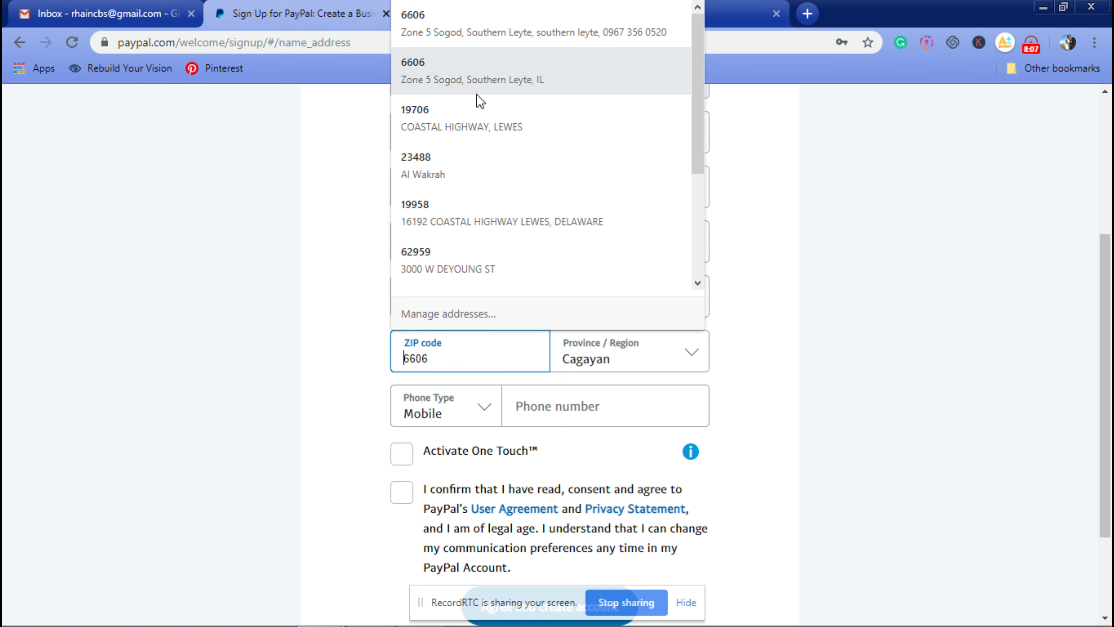
left_click(477, 93)
left_click(785, 367)
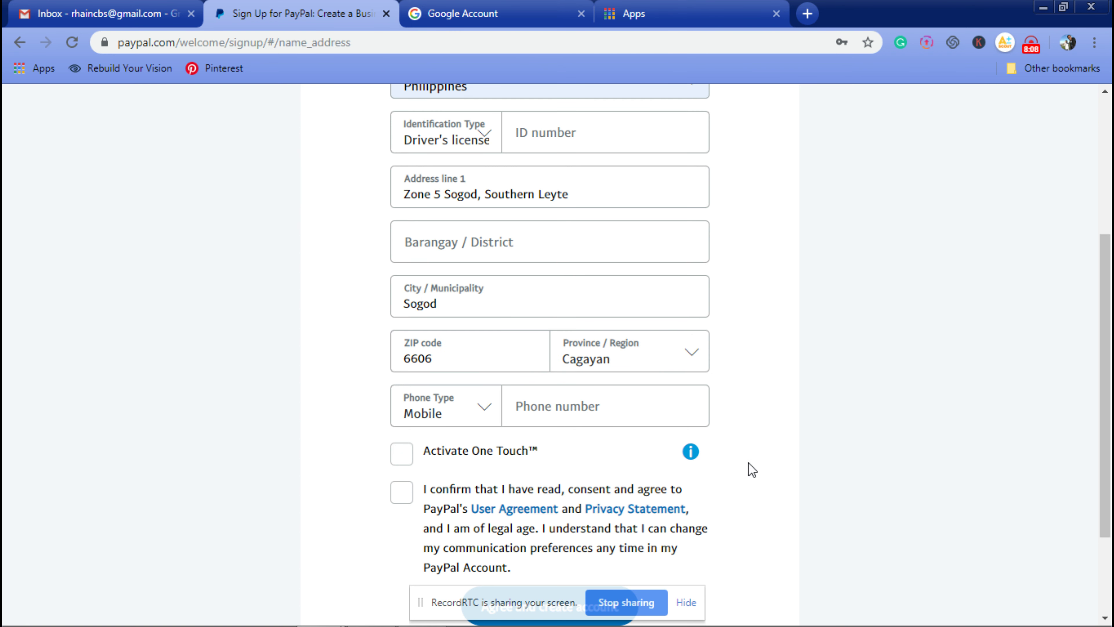
Step: Accept the user agreement and privacy statement, then attempt to create the account
scroll(737, 483, "up", 3)
scroll(699, 522, "down", 5)
scroll(570, 475, "down", 1)
left_click(443, 424)
scroll(704, 490, "up", 5)
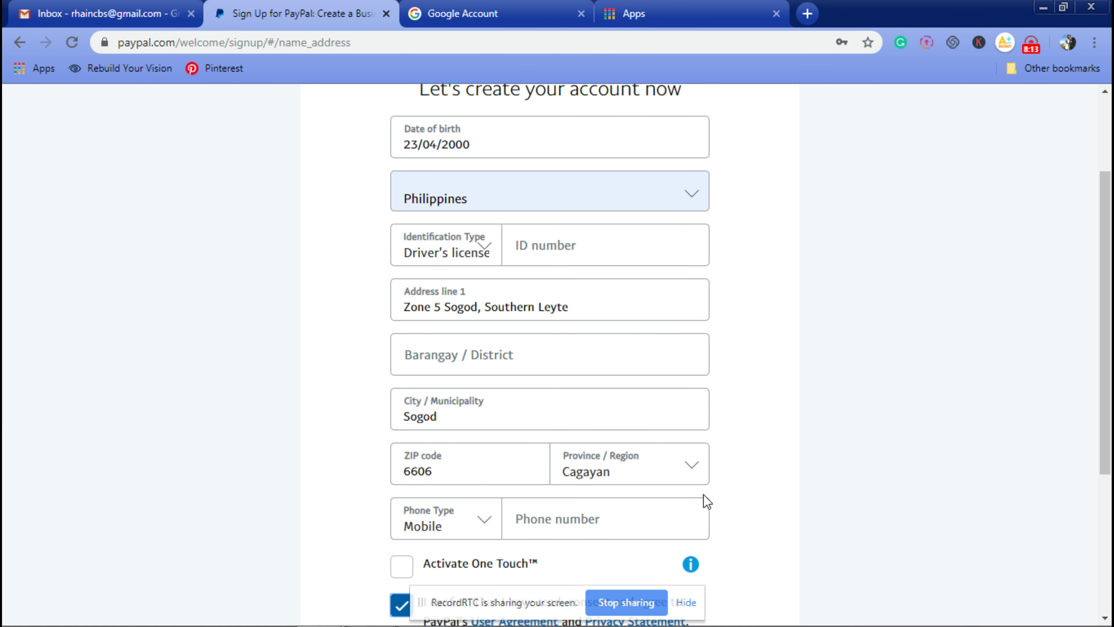
scroll(706, 501, "up", 3)
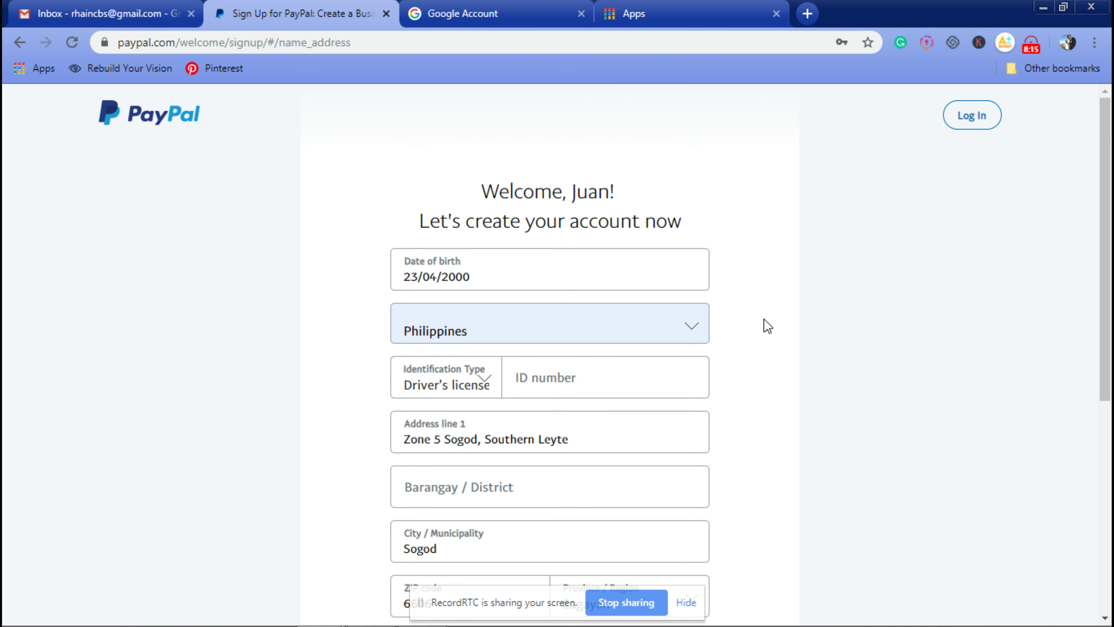
scroll(736, 446, "down", 5)
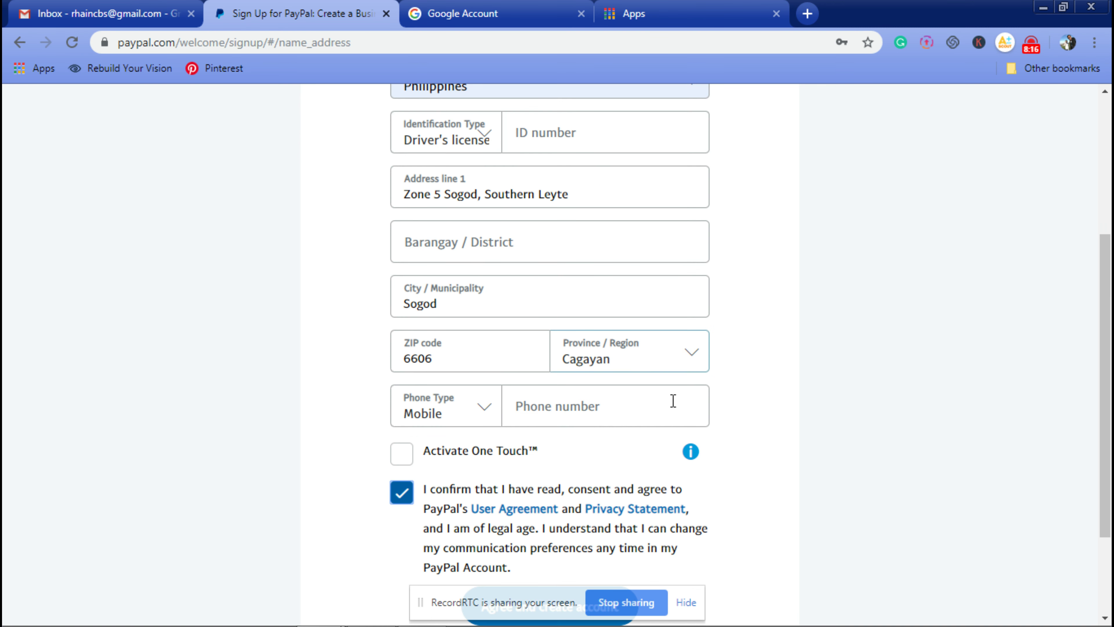
scroll(674, 401, "down", 2)
left_click(590, 514)
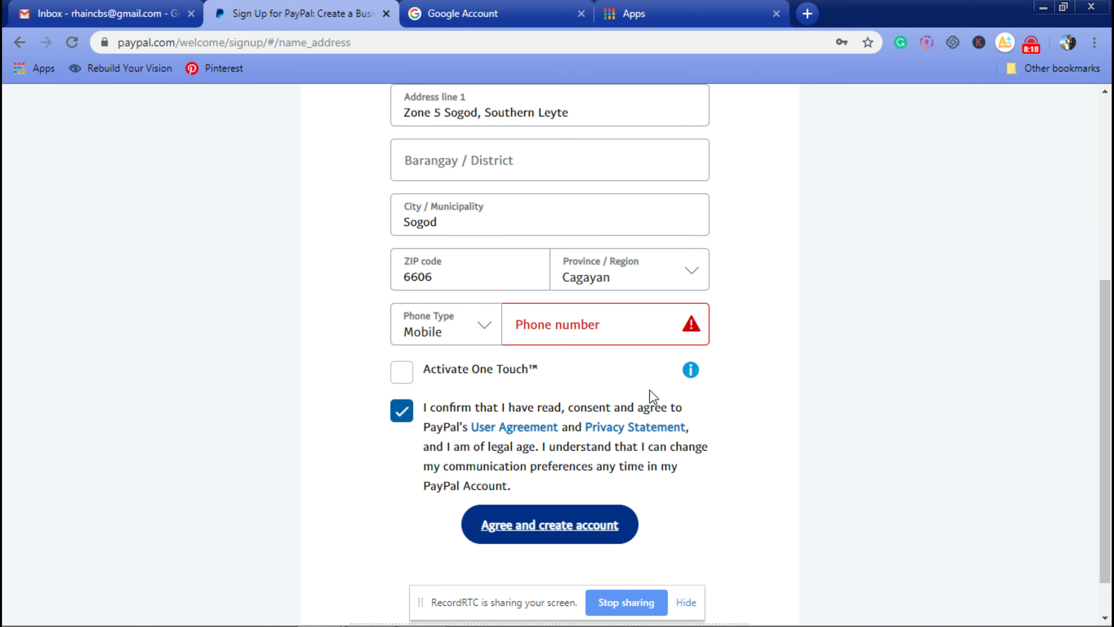
Step: Autofill the mobile phone number, retry, and enter the driver's license number
left_click(599, 331)
left_click(527, 39)
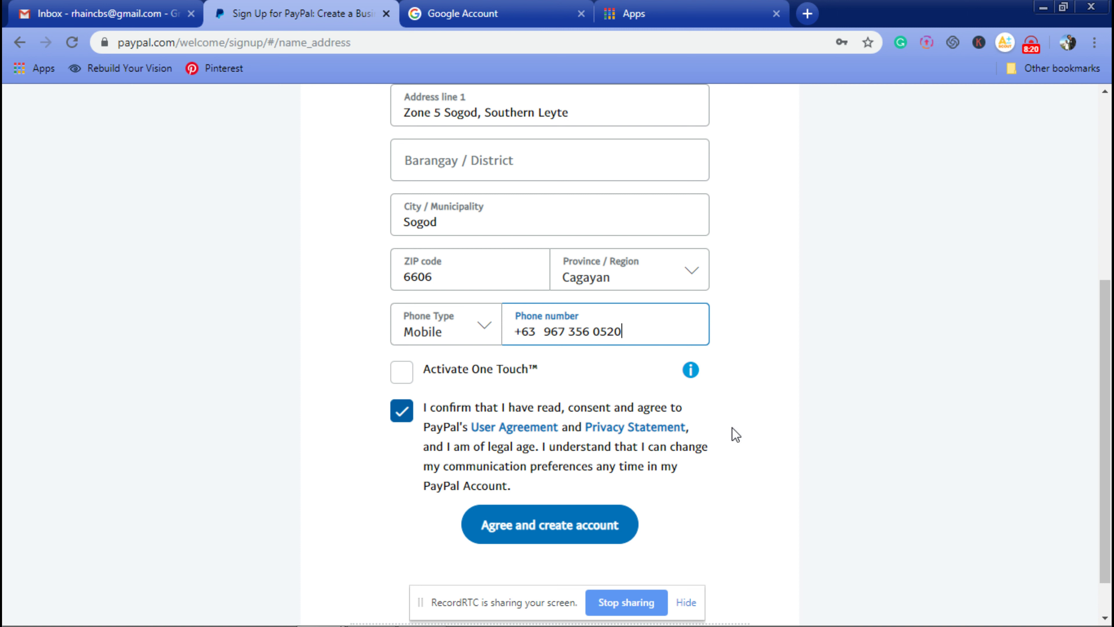
left_click(574, 529)
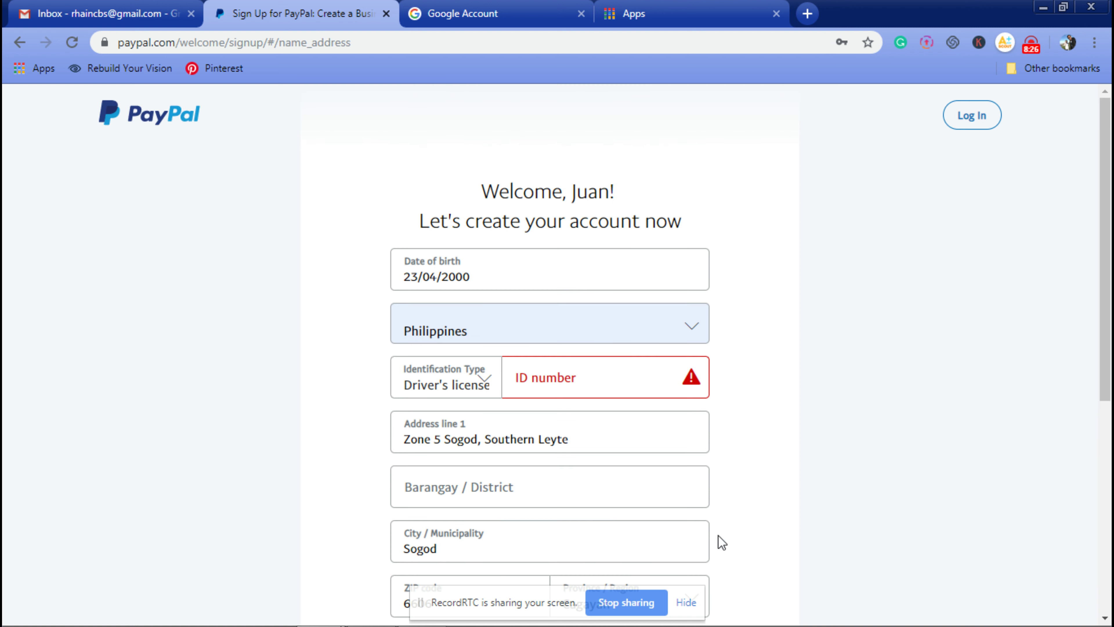
left_click(592, 387)
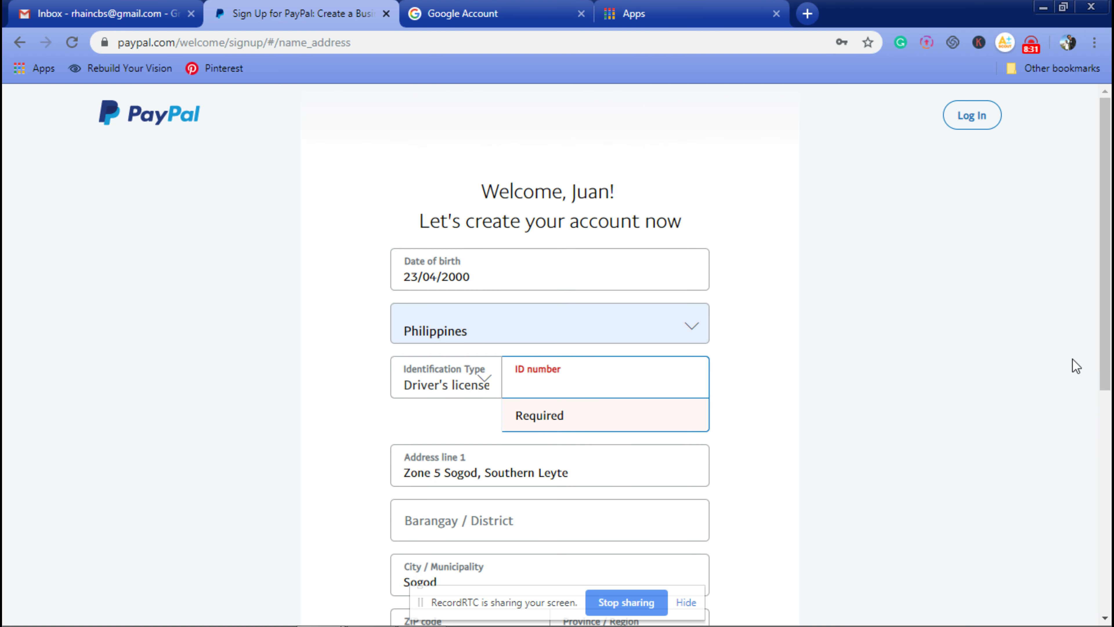
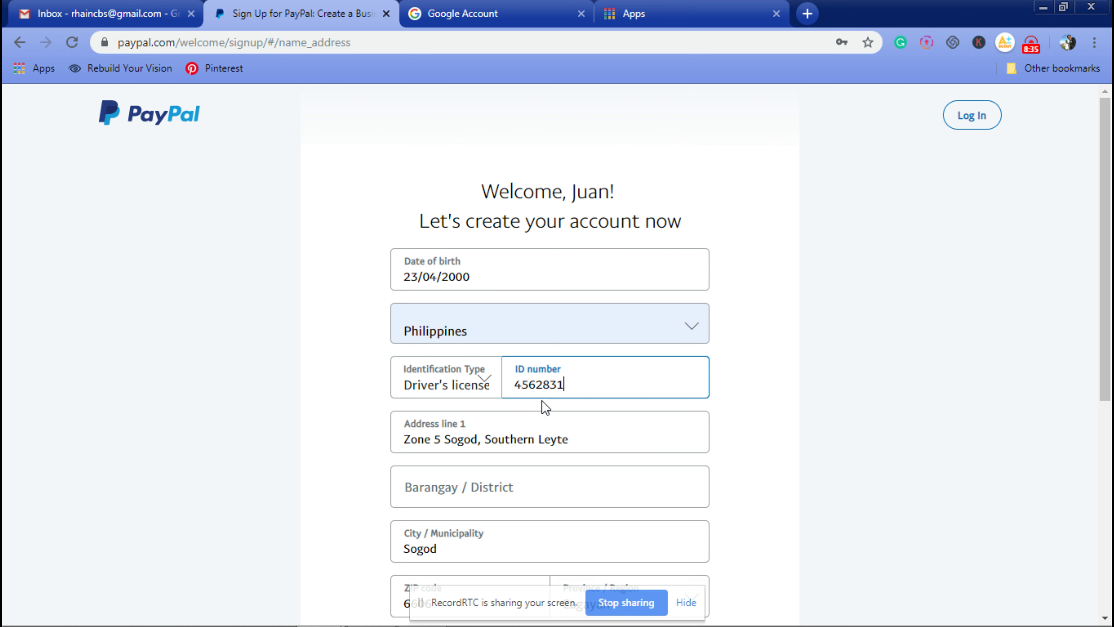
scroll(626, 441, "down", 8)
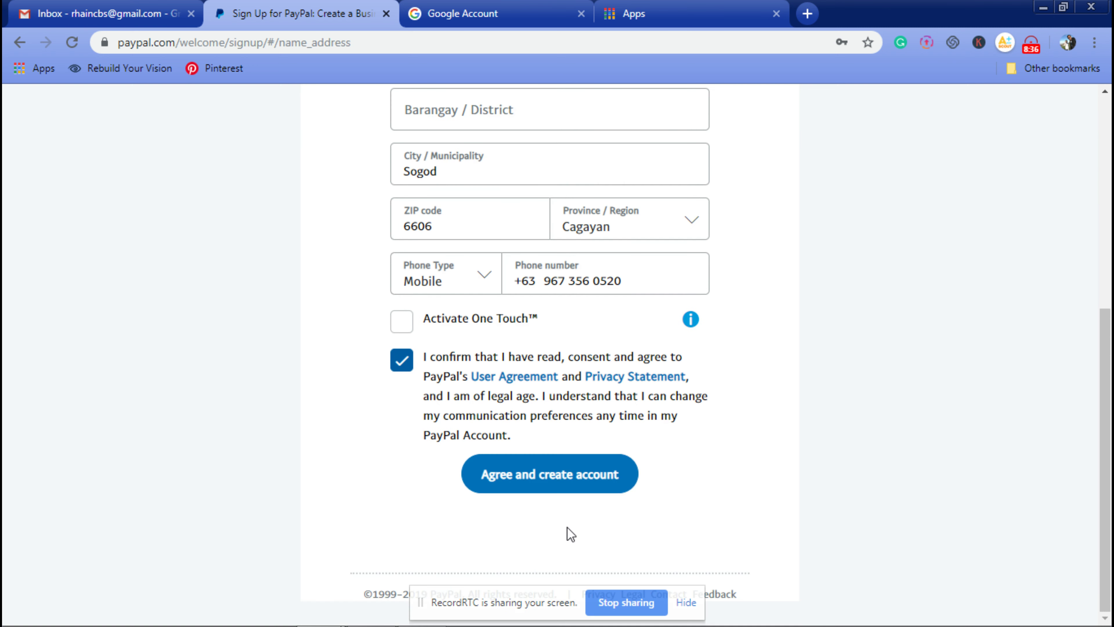
Step: Submit the details to create the account, review the confirmation page, and proceed to add a card
left_click(563, 474)
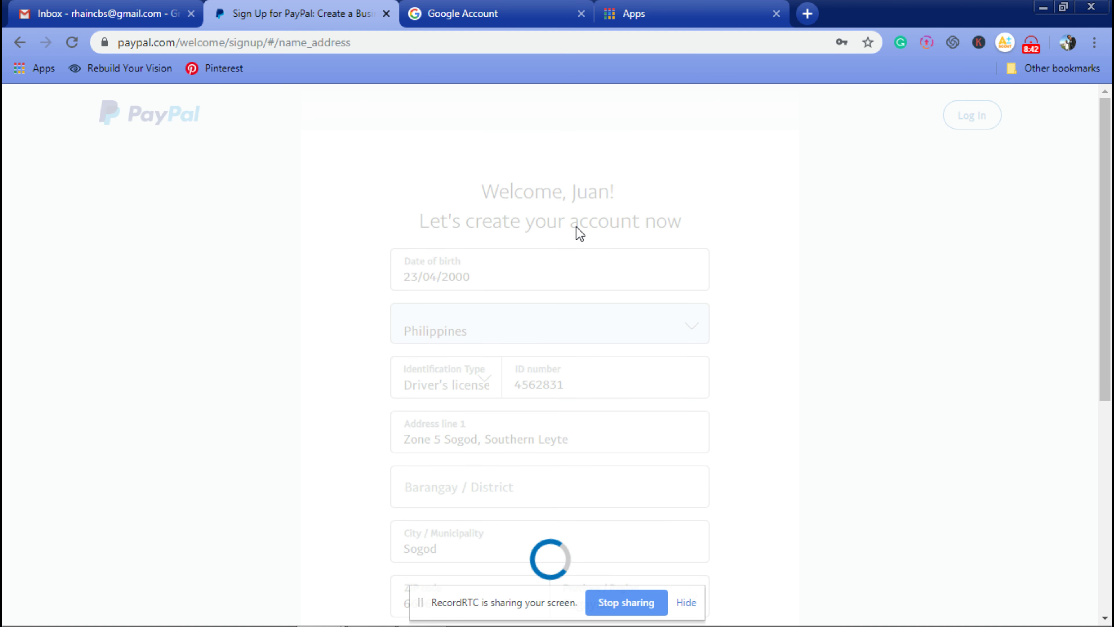
scroll(335, 346, "down", 3)
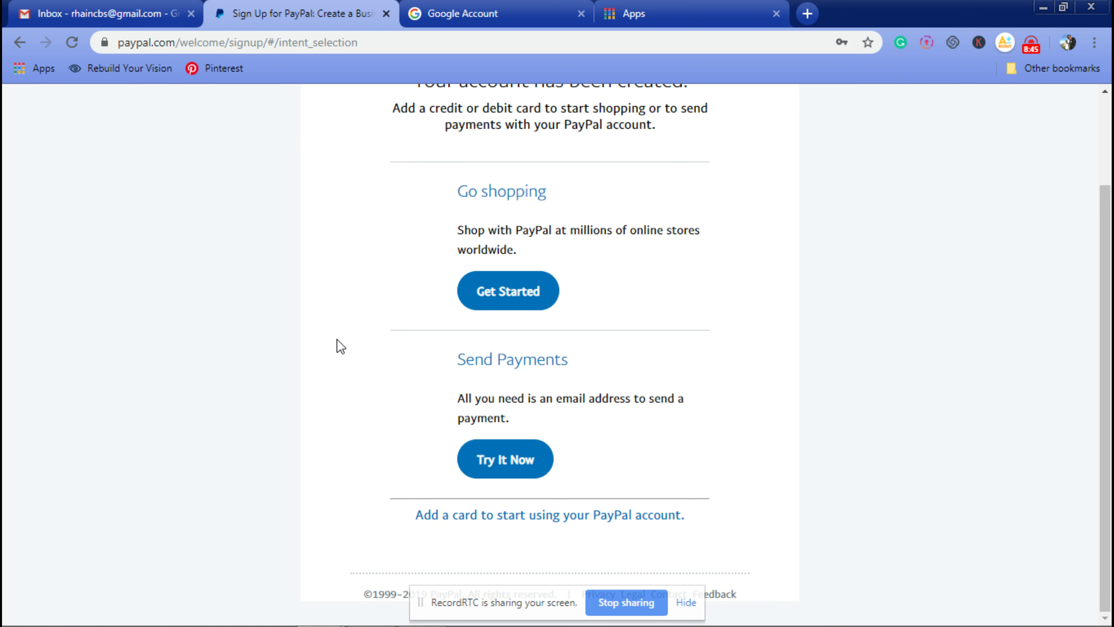
scroll(794, 416, "up", 3)
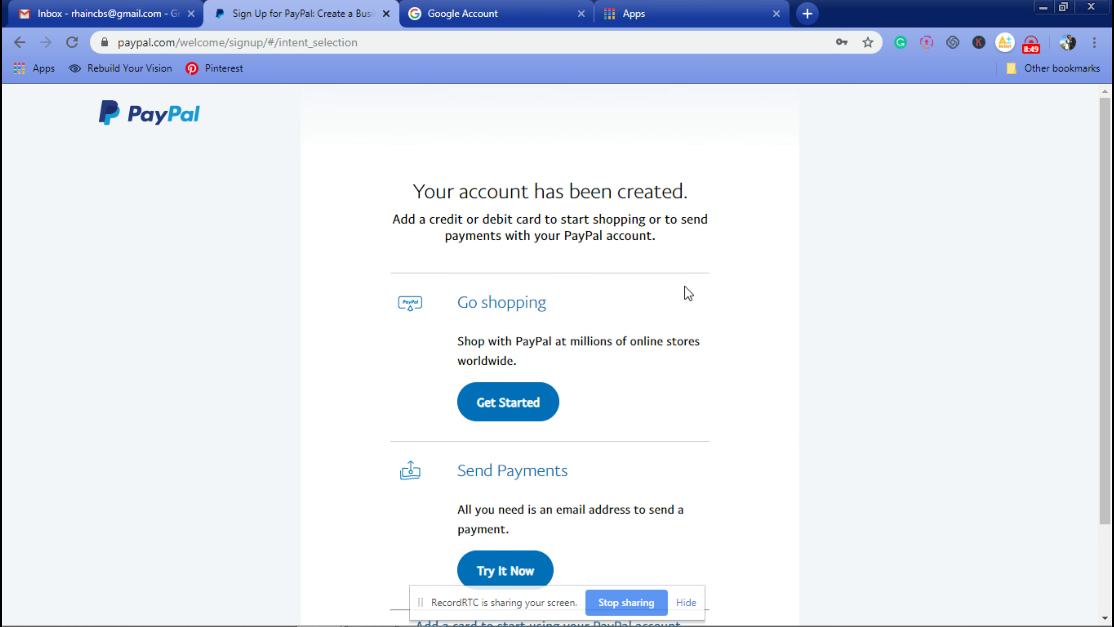
left_click_drag(1111, 239, 1111, 327)
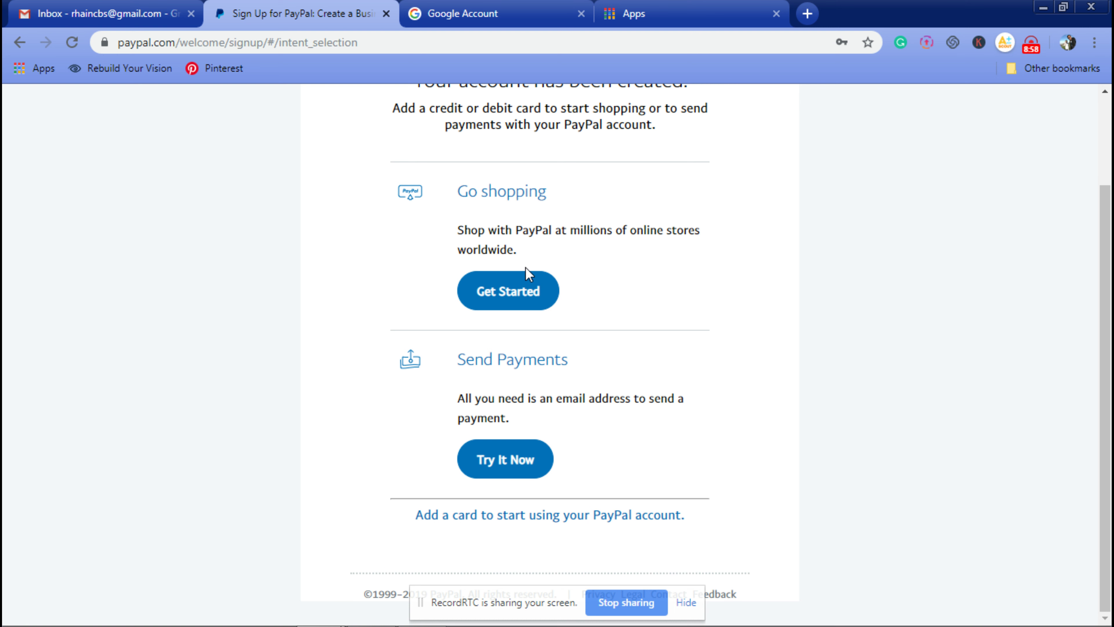
scroll(666, 329, "up", 2)
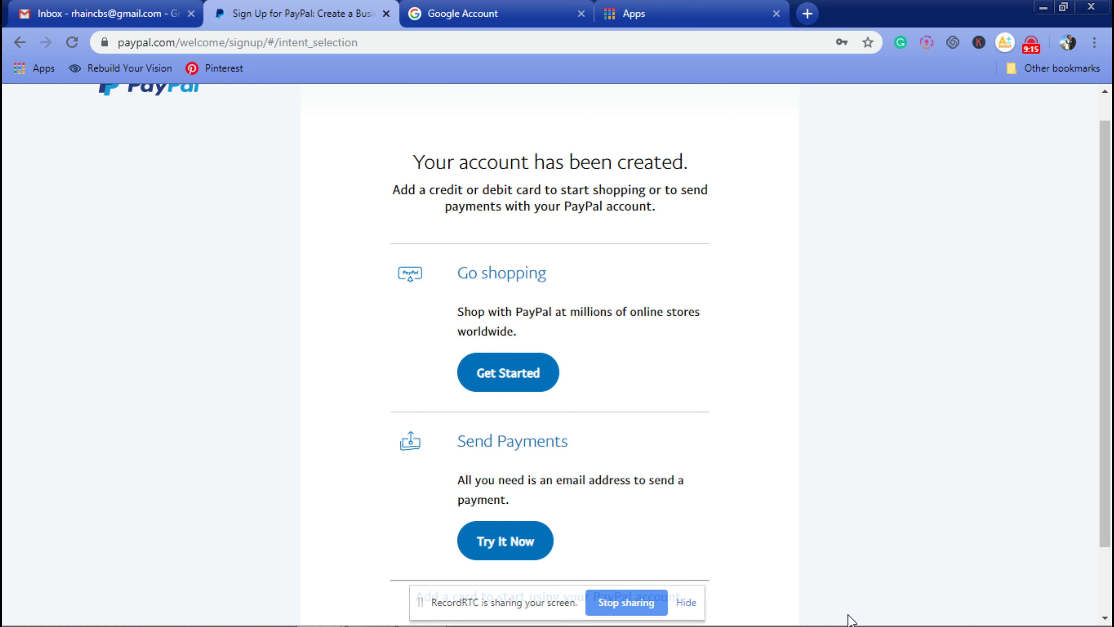
mouse_move(851, 623)
scroll(675, 455, "down", 2)
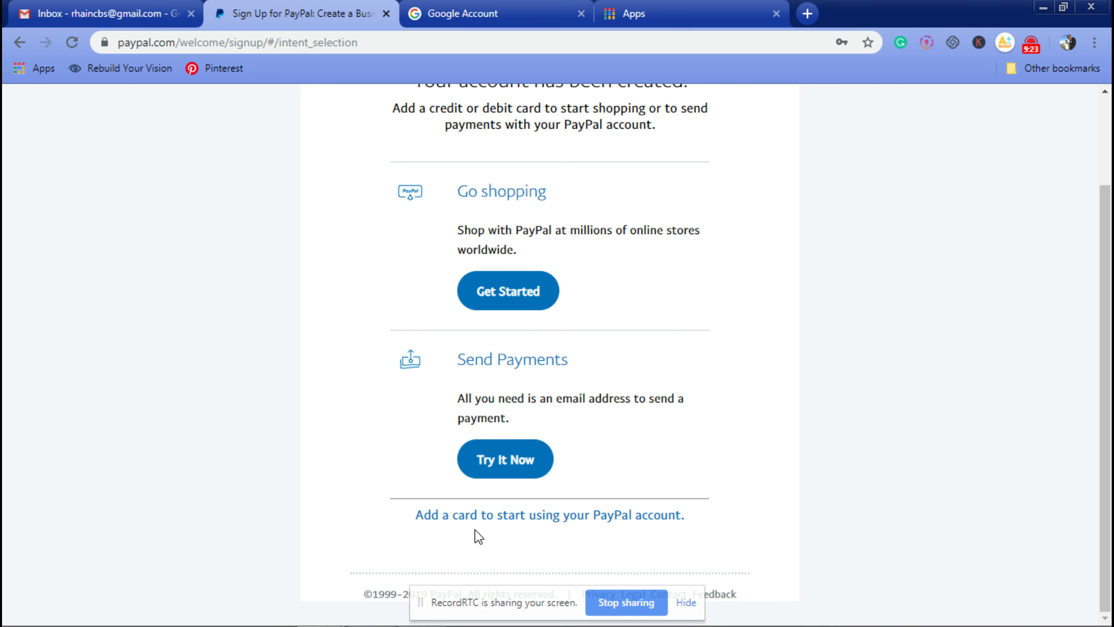
scroll(732, 537, "up", 3)
scroll(639, 457, "down", 3)
scroll(434, 555, "up", 3)
scroll(557, 355, "down", 3)
scroll(557, 355, "up", 3)
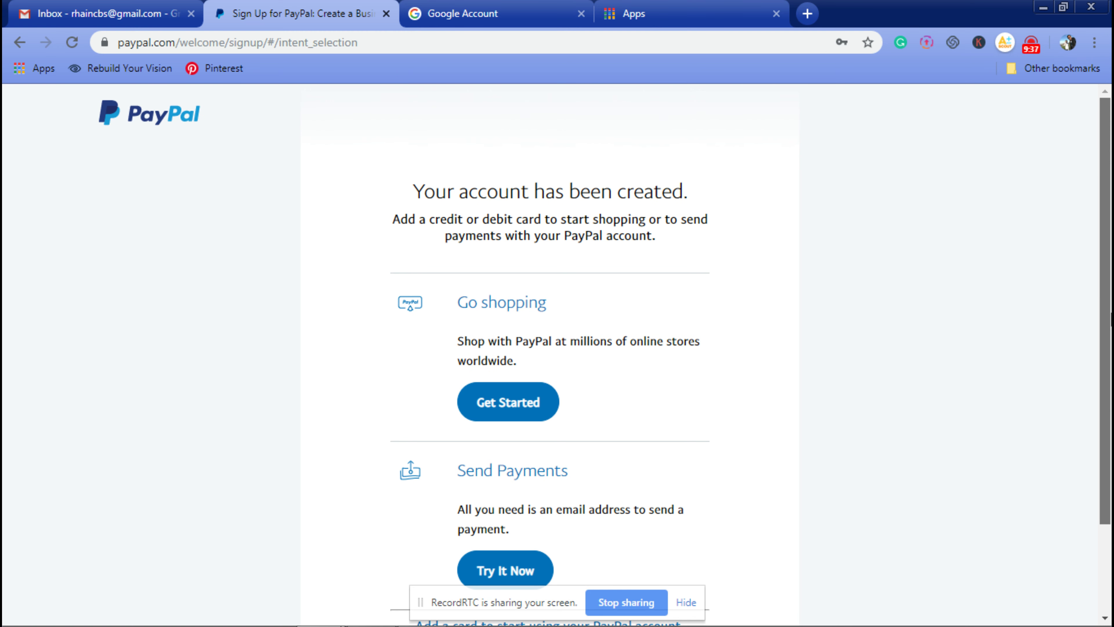
scroll(642, 455, "down", 3)
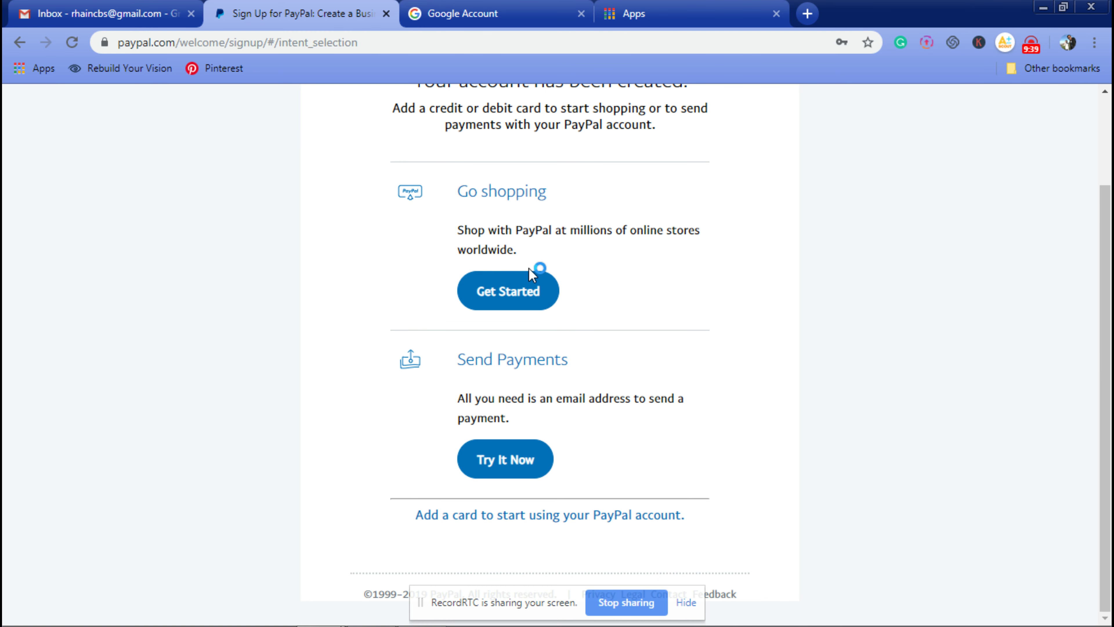
left_click(499, 517)
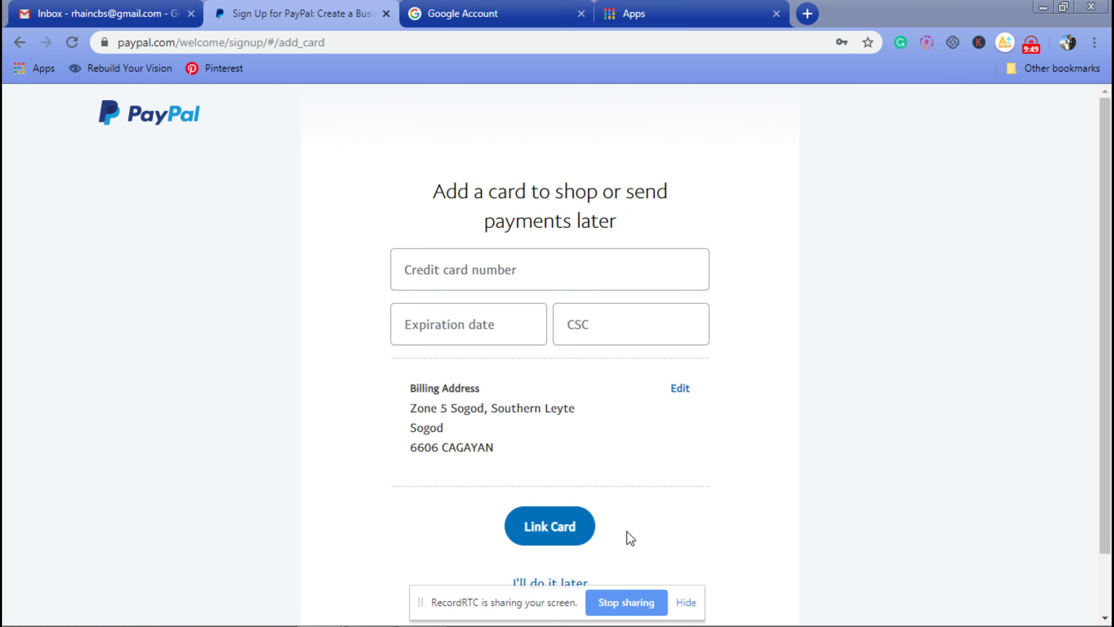
Step: Choose 'I'll do it later' to skip the card and browse the Start shopping page
left_click(556, 580)
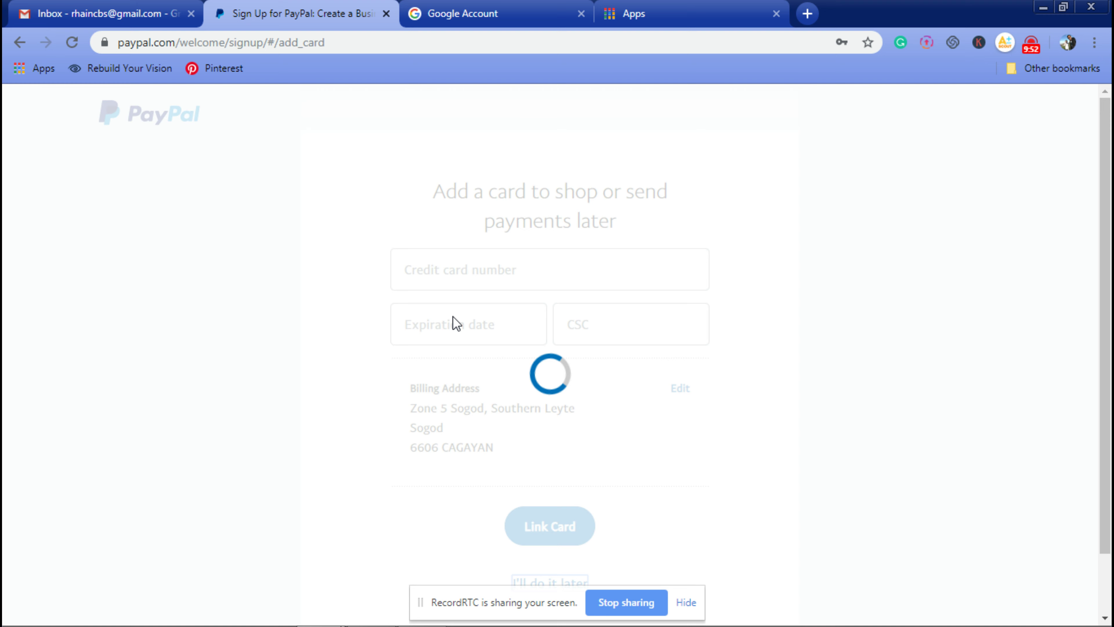
scroll(1054, 447, "down", 3)
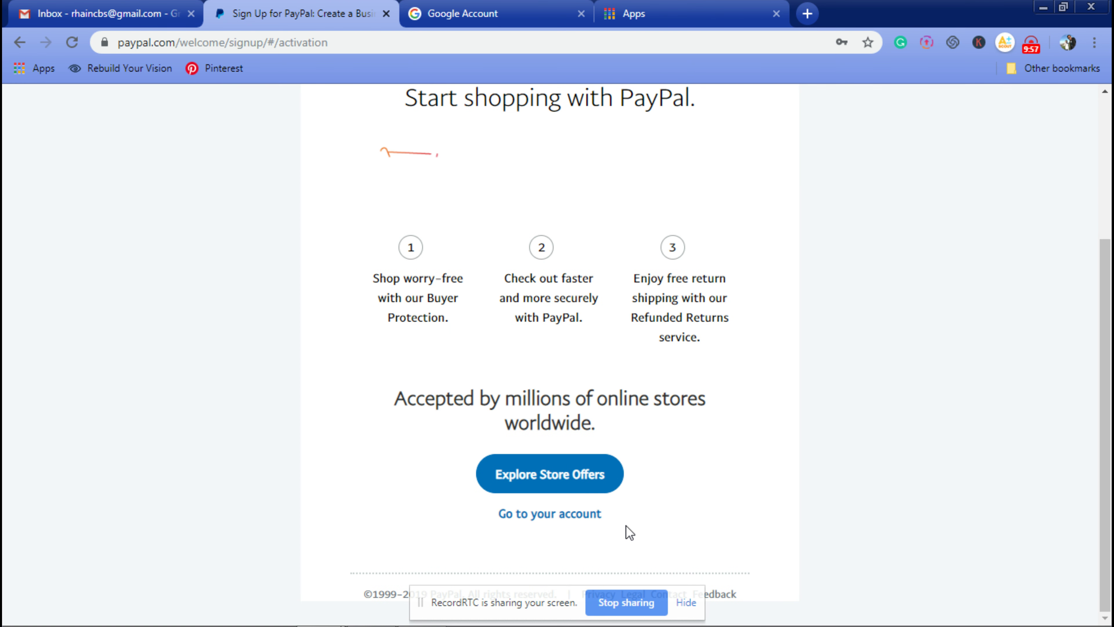
scroll(691, 532, "up", 5)
scroll(724, 537, "down", 5)
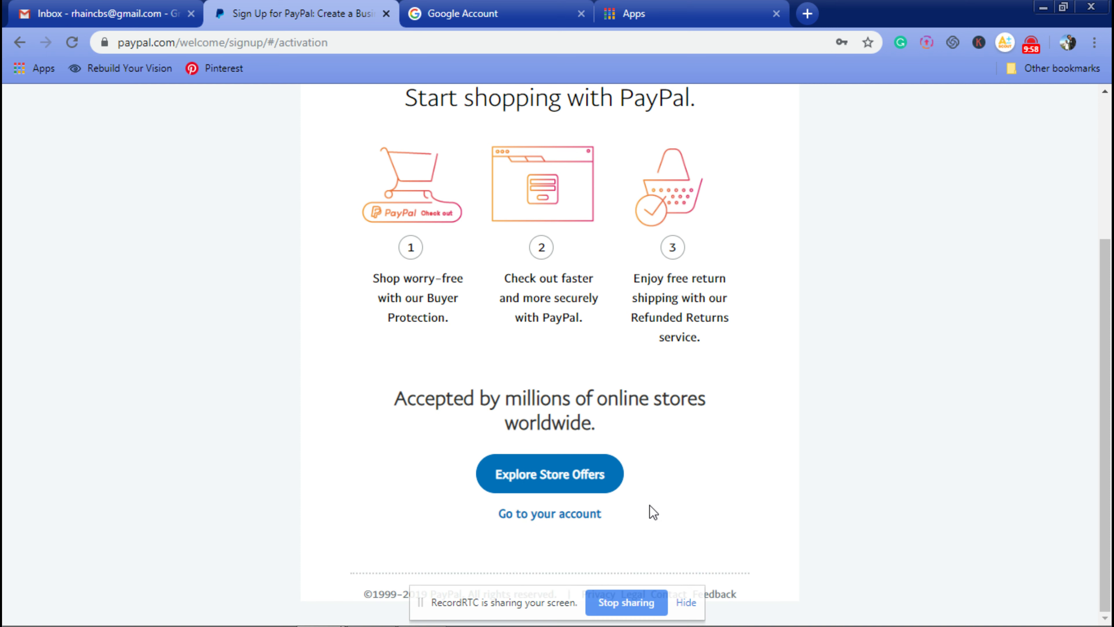
scroll(963, 468, "up", 5)
scroll(553, 434, "down", 5)
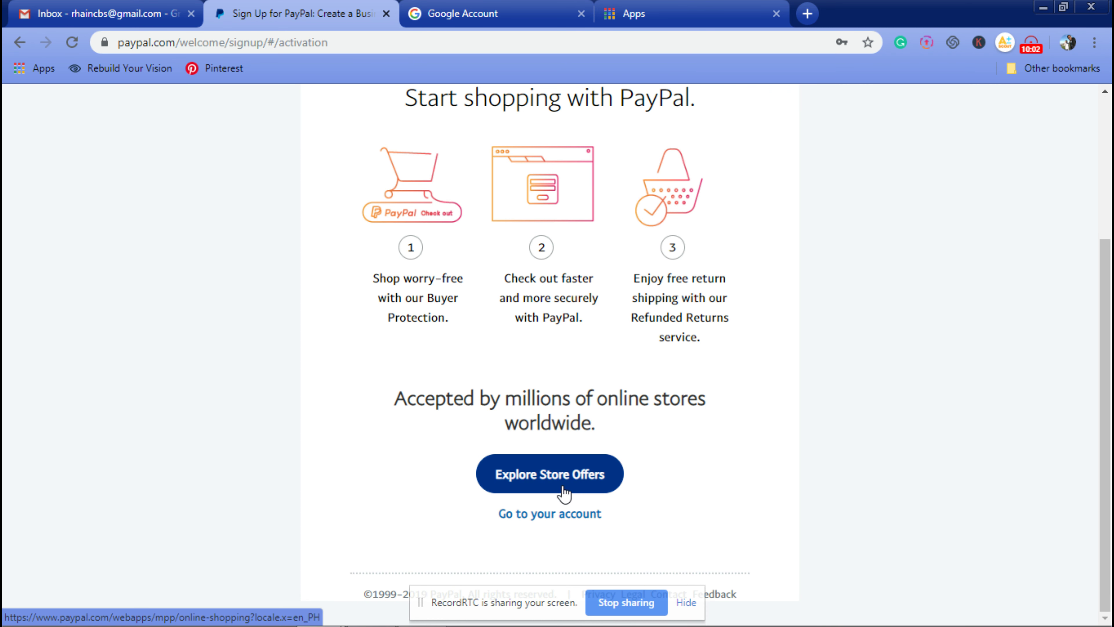
Step: Choose 'Go to your account' and scroll through the Summary dashboard
left_click(529, 514)
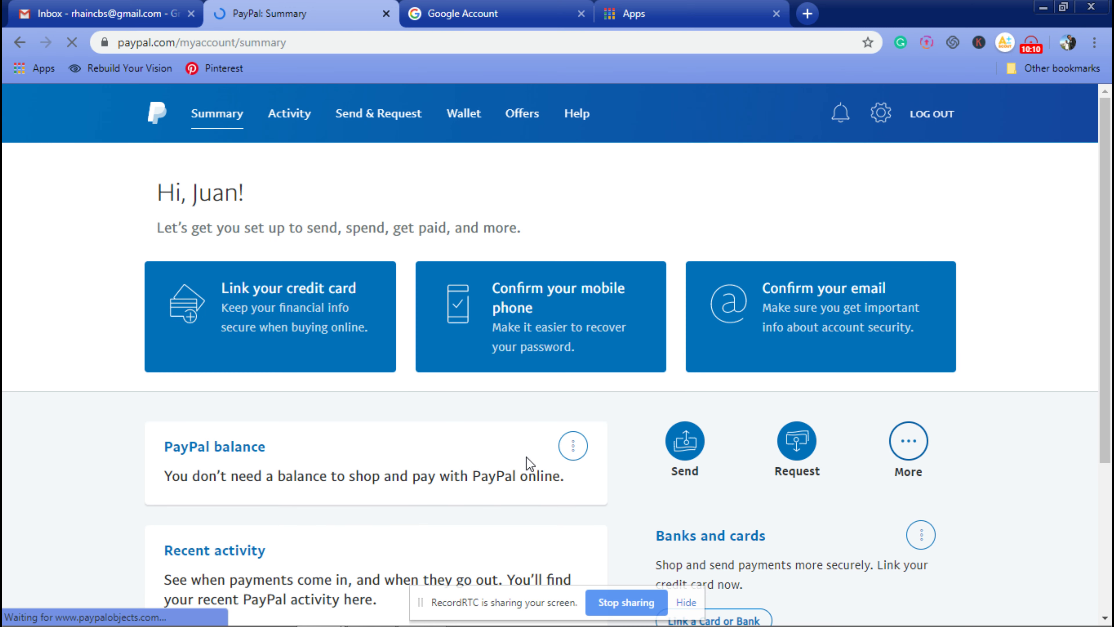
left_click_drag(1107, 168, 1104, 177)
scroll(1105, 177, "down", 5)
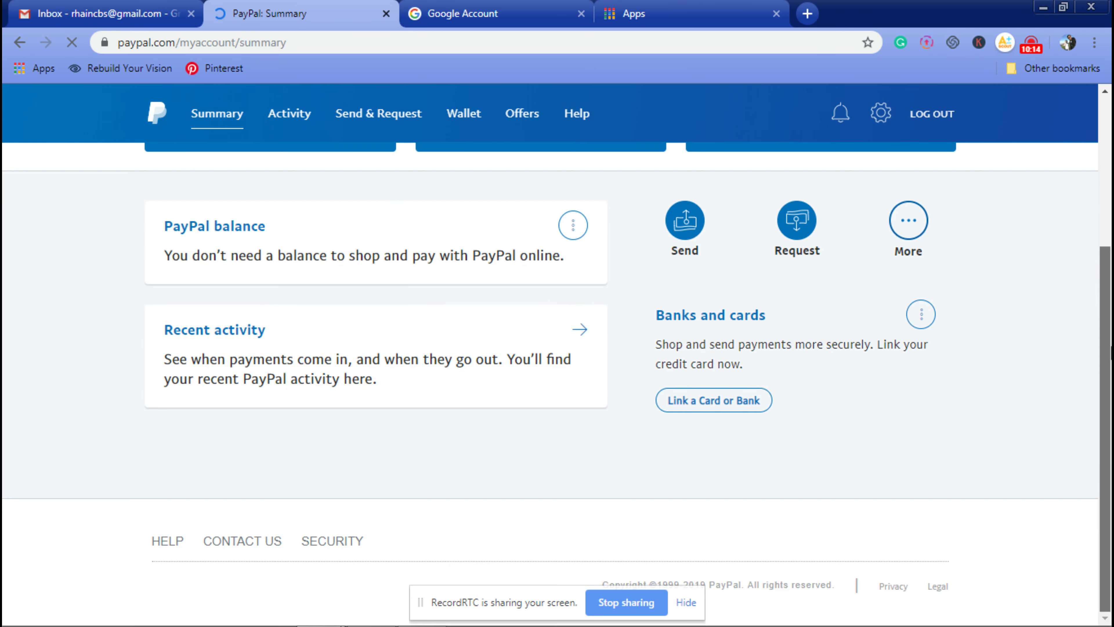
scroll(669, 317, "up", 5)
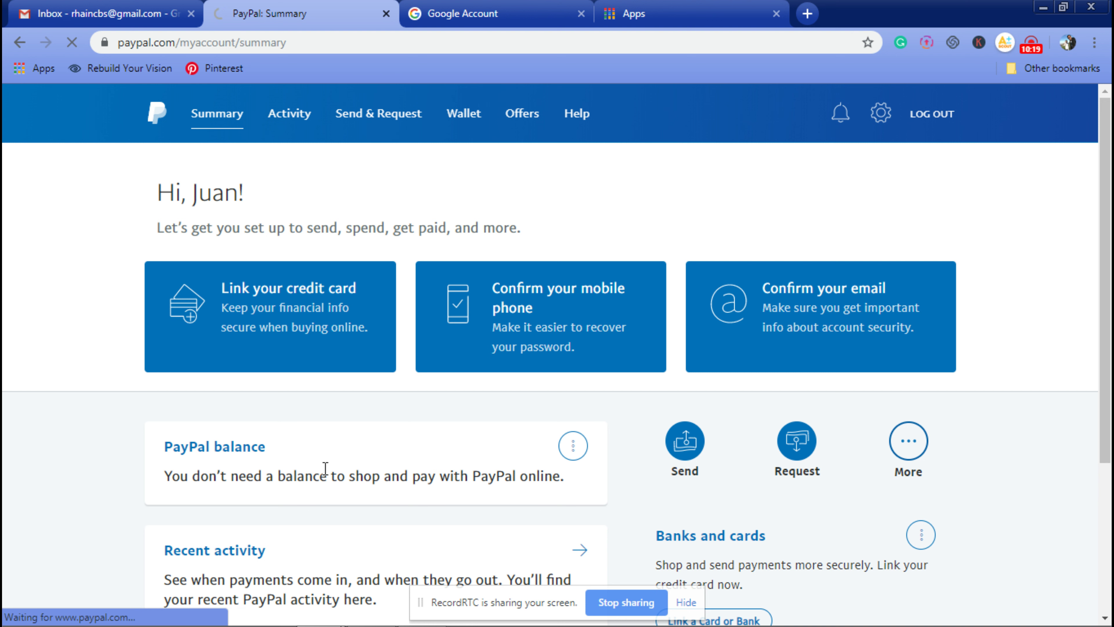
left_click(260, 455)
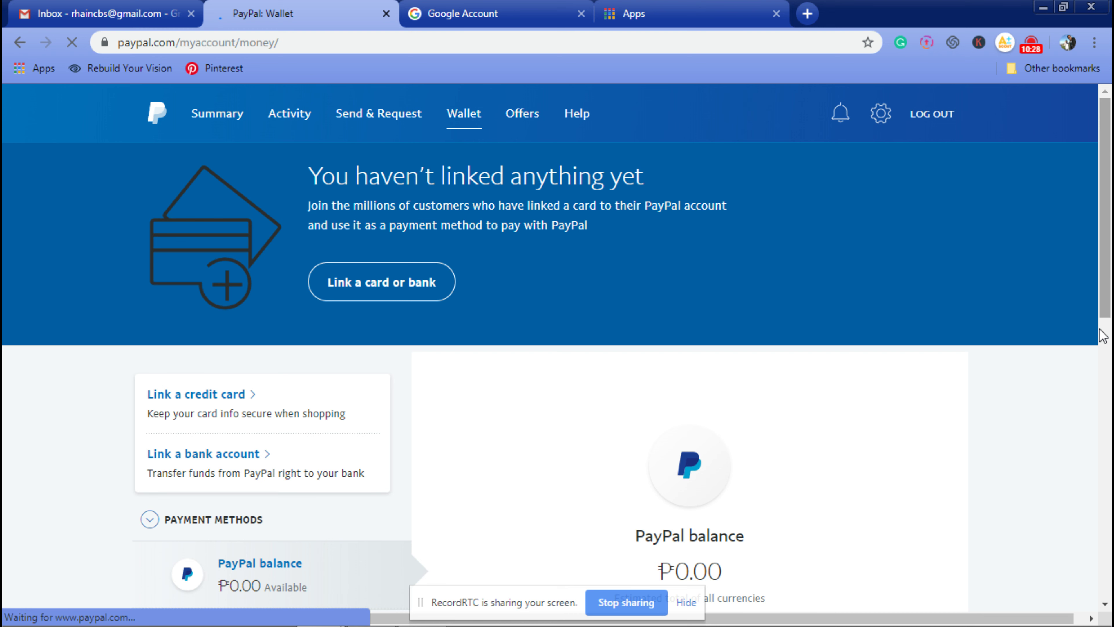
scroll(1103, 335, "down", 10)
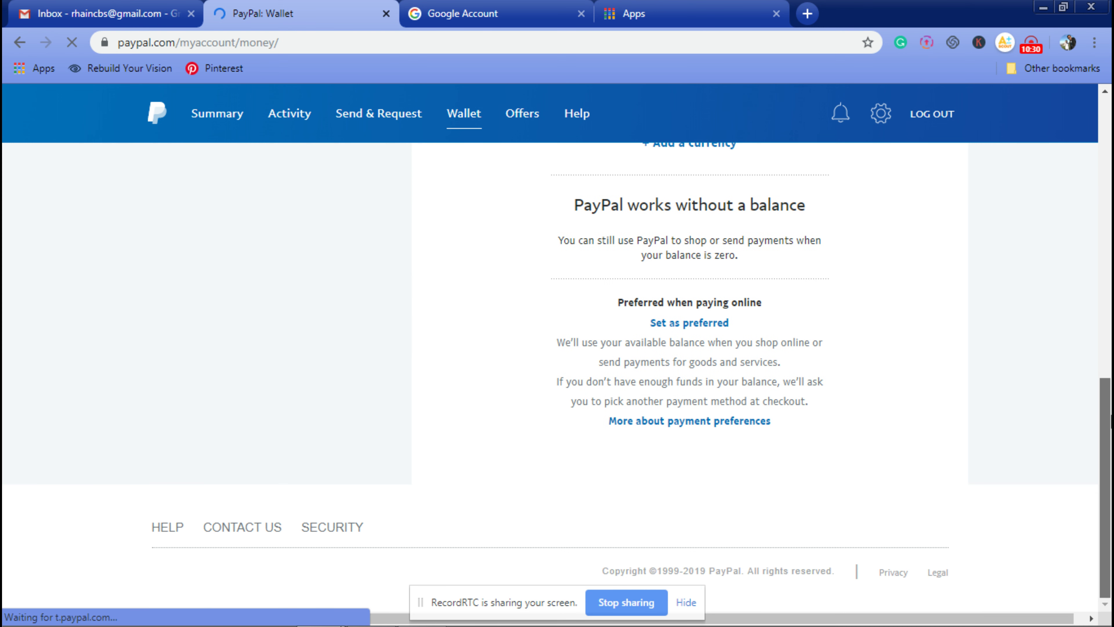
scroll(1111, 417, "up", 10)
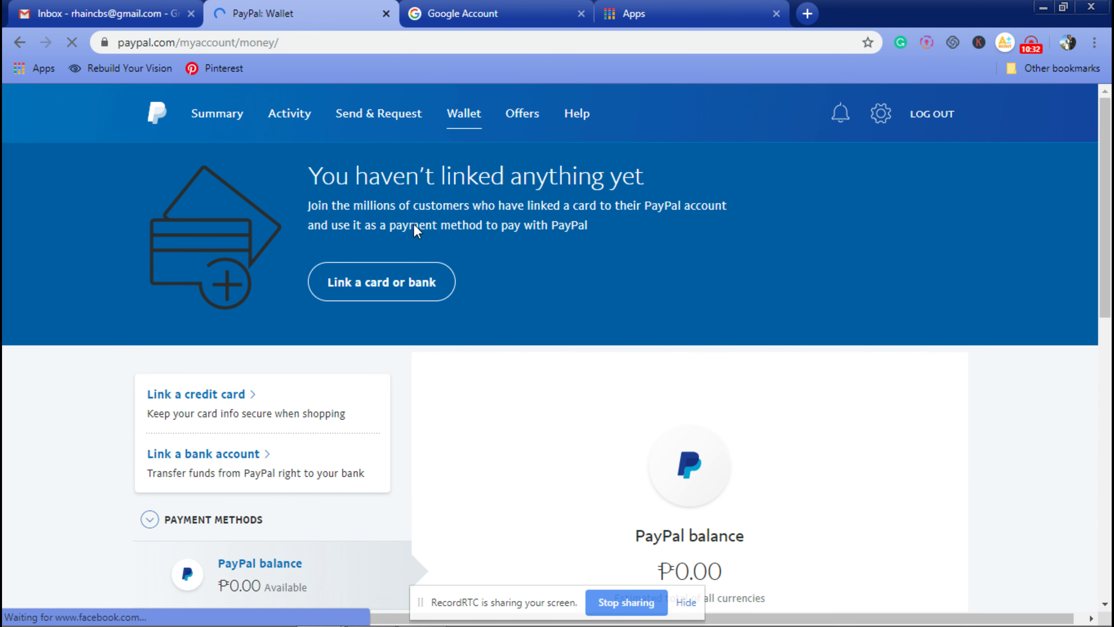
left_click(443, 14)
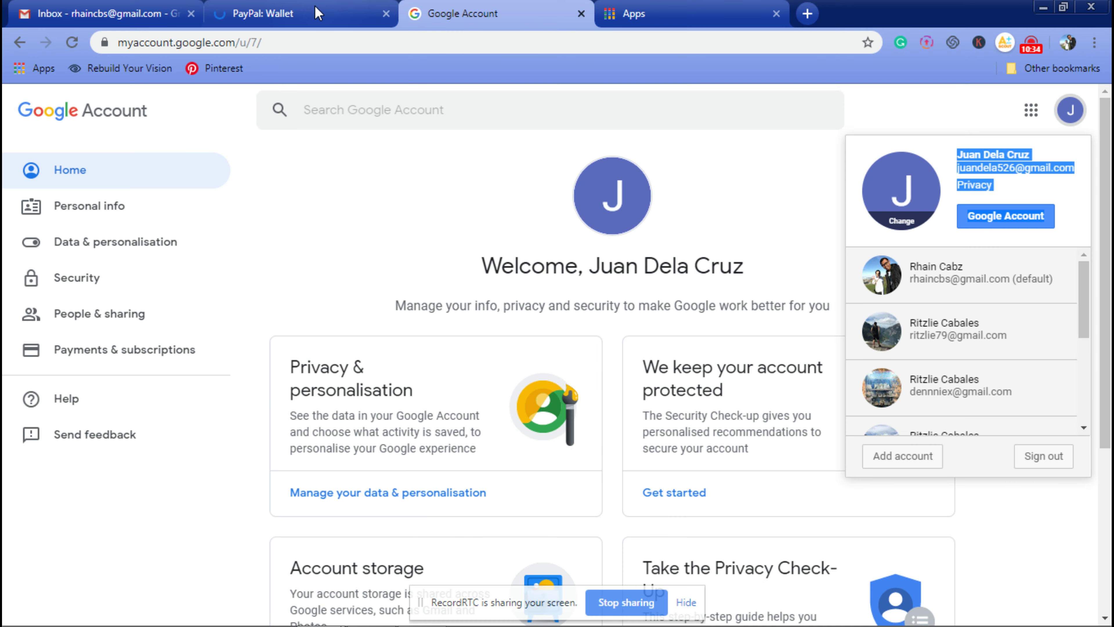
left_click(318, 13)
scroll(412, 428, "down", 10)
scroll(728, 349, "up", 4)
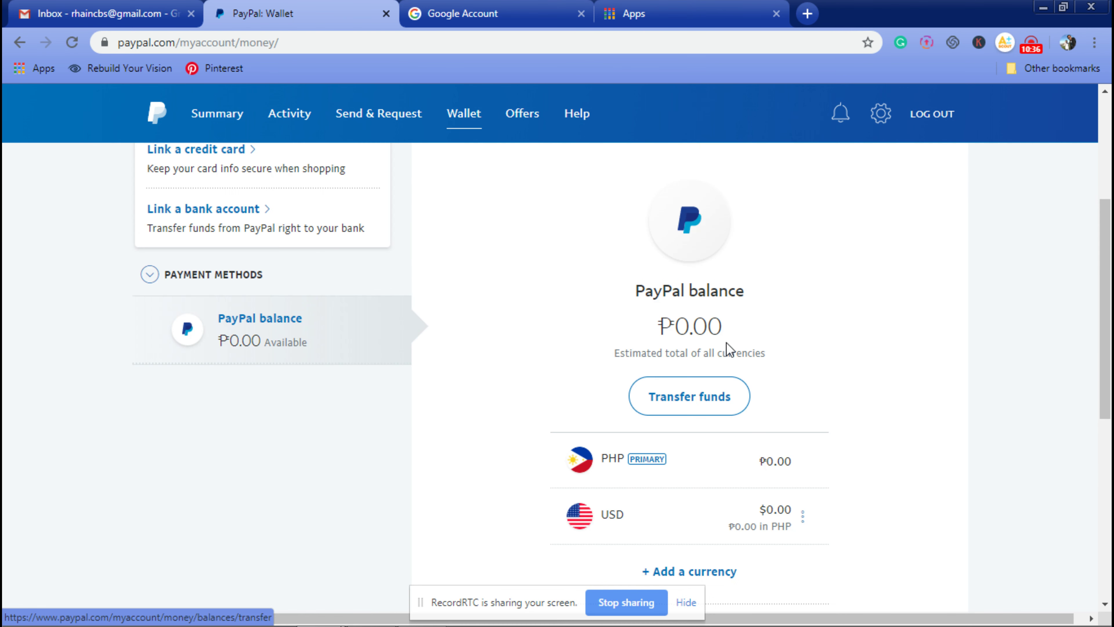
left_click_drag(726, 343, 673, 327)
left_click(878, 388)
scroll(1106, 307, "down", 10)
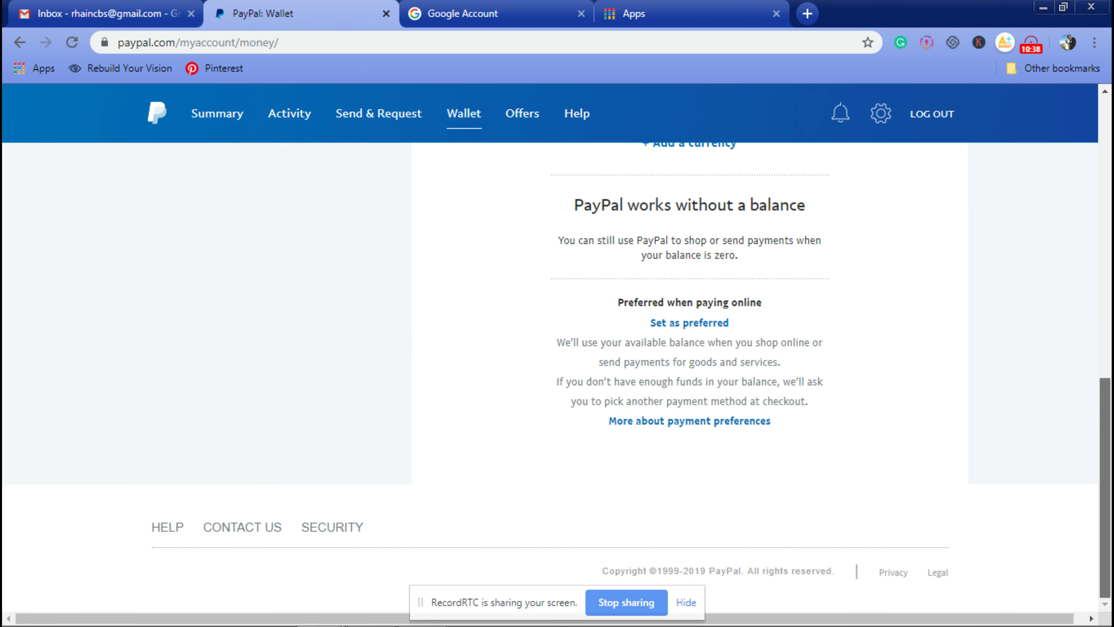
scroll(249, 244, "up", 10)
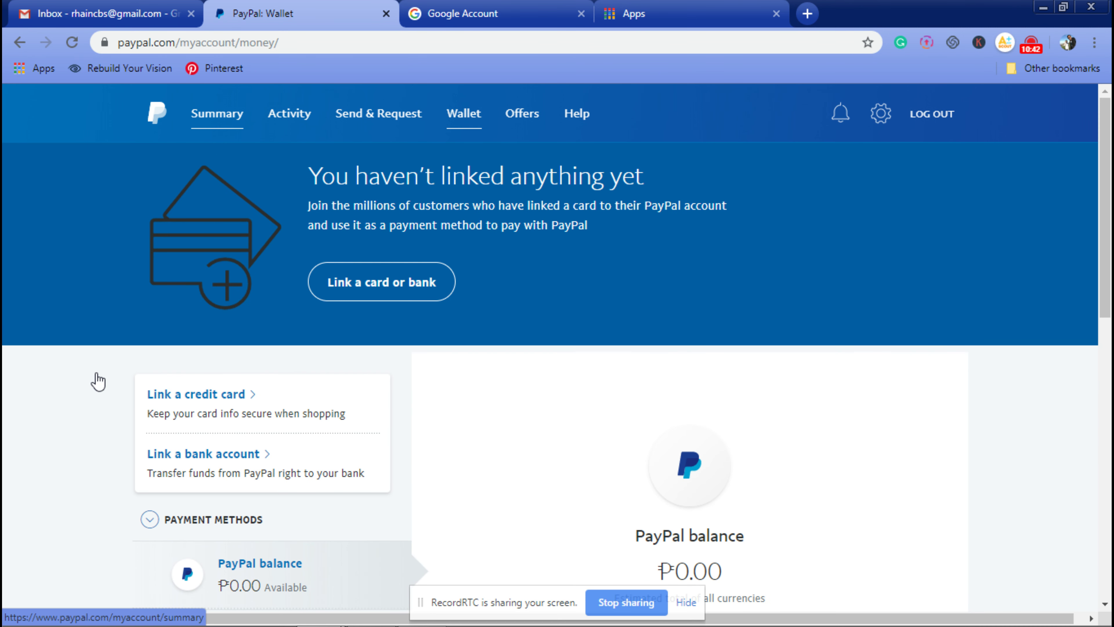
scroll(114, 439, "down", 10)
scroll(642, 428, "up", 6)
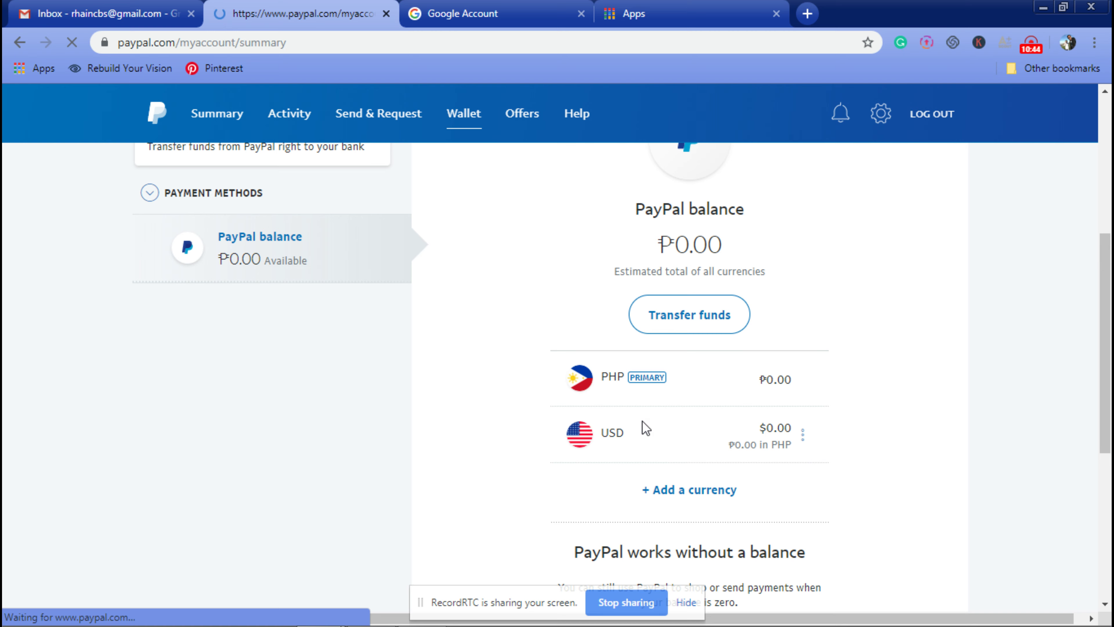
scroll(208, 436, "down", 2)
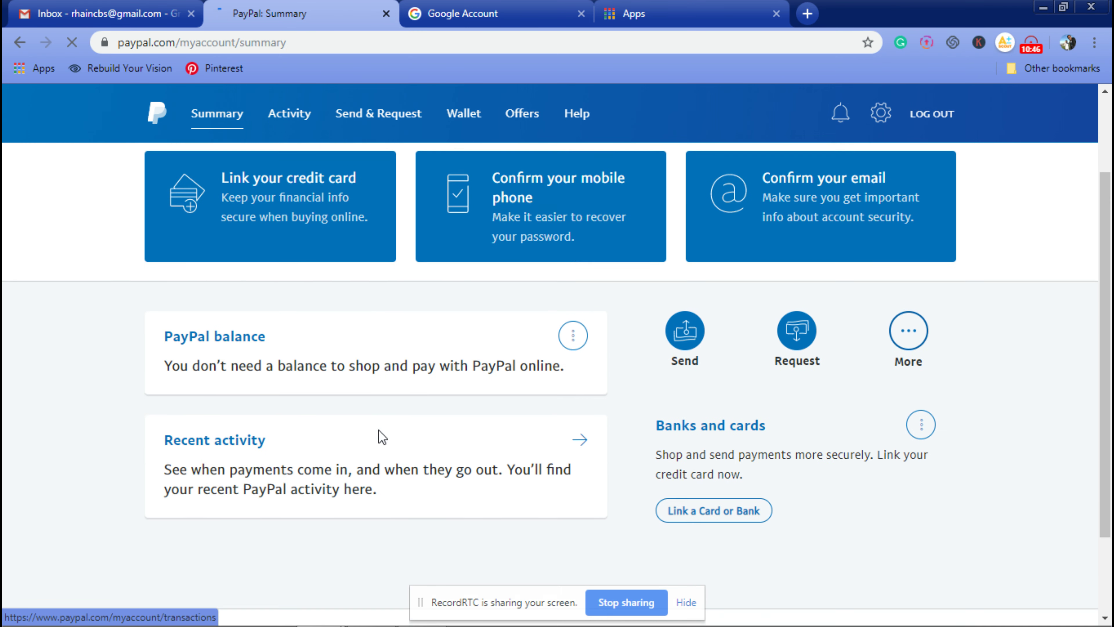
scroll(651, 451, "down", 1)
scroll(614, 461, "down", 2)
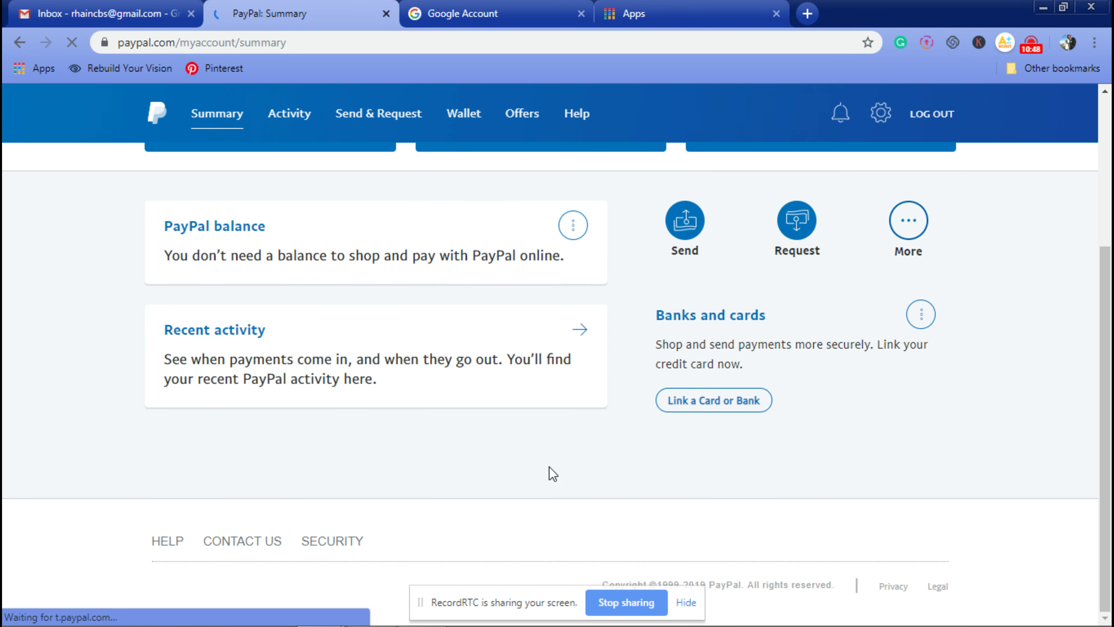
scroll(396, 472, "up", 5)
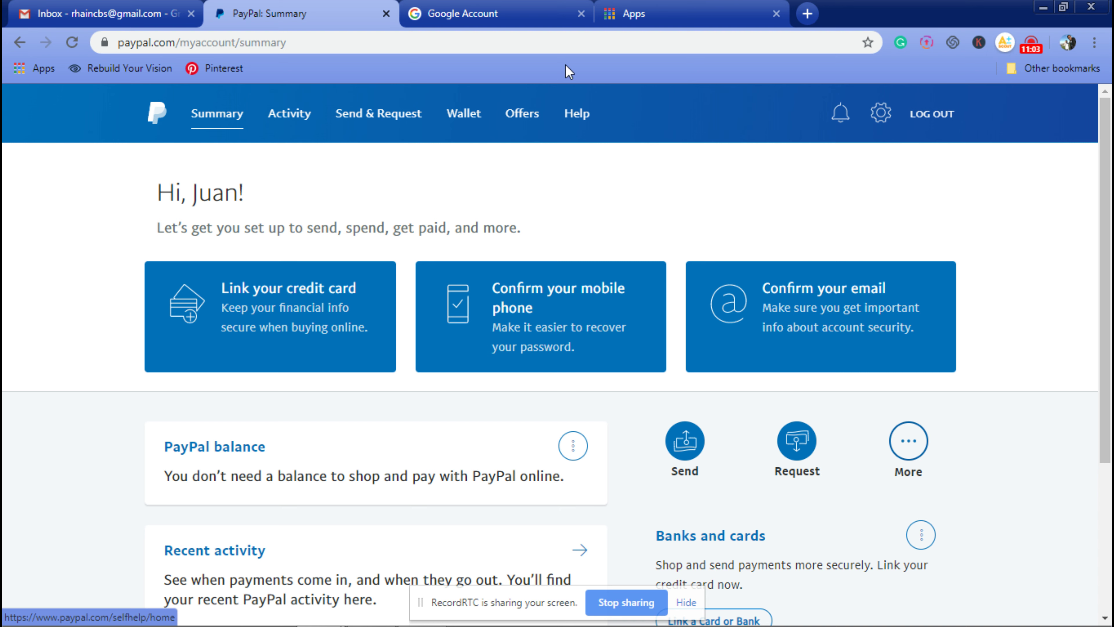
Step: Switch to the Google Account tab and dismiss the profile photo picker unchanged
left_click(499, 18)
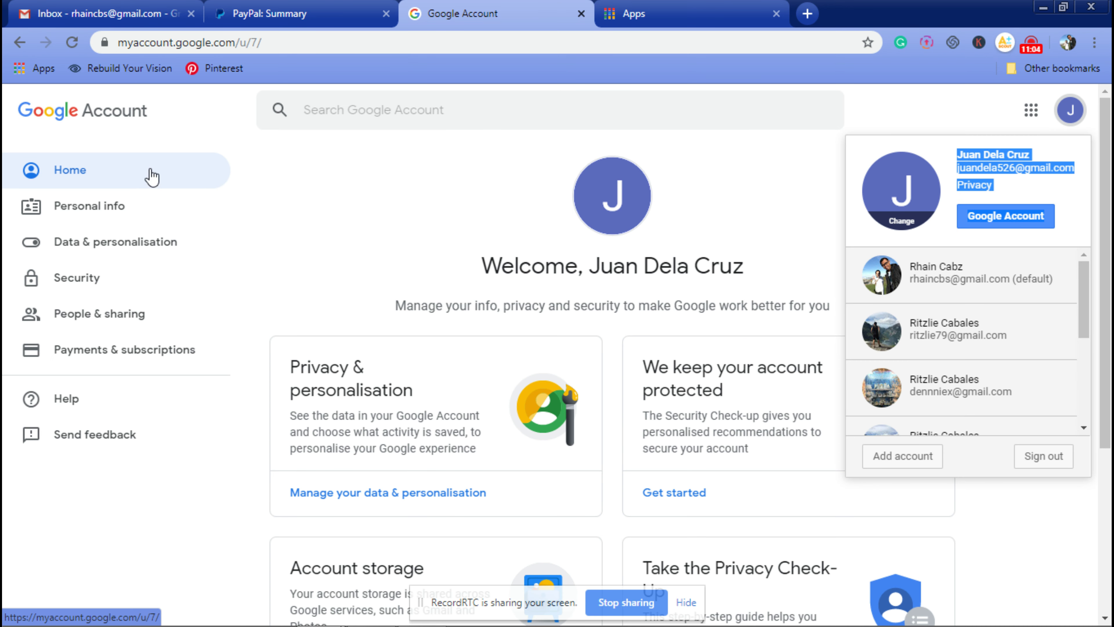
left_click(922, 207)
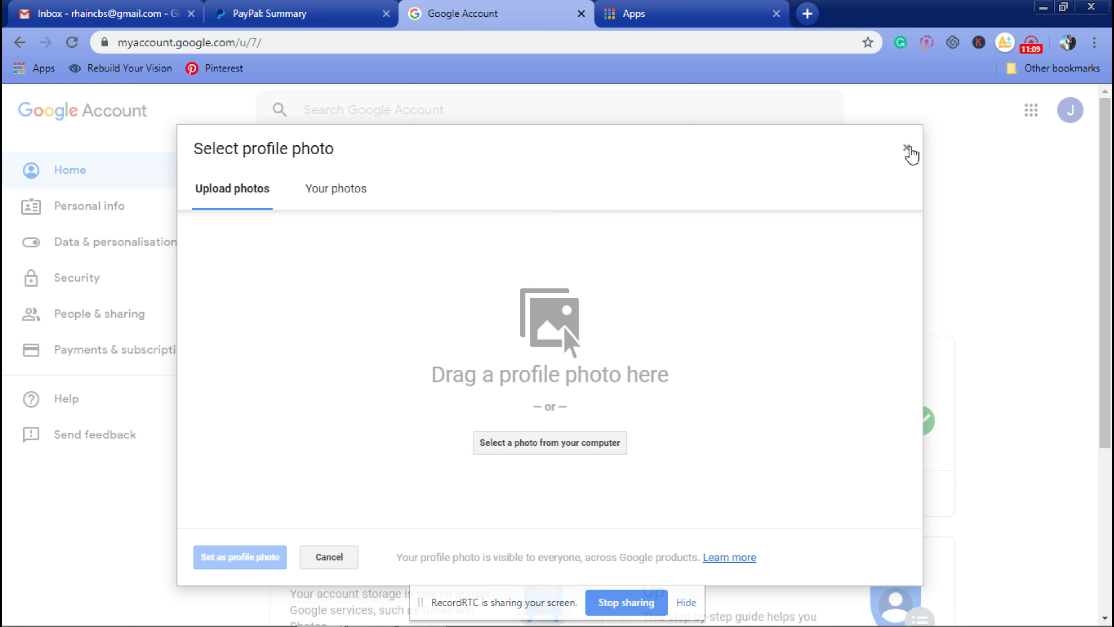
left_click(906, 148)
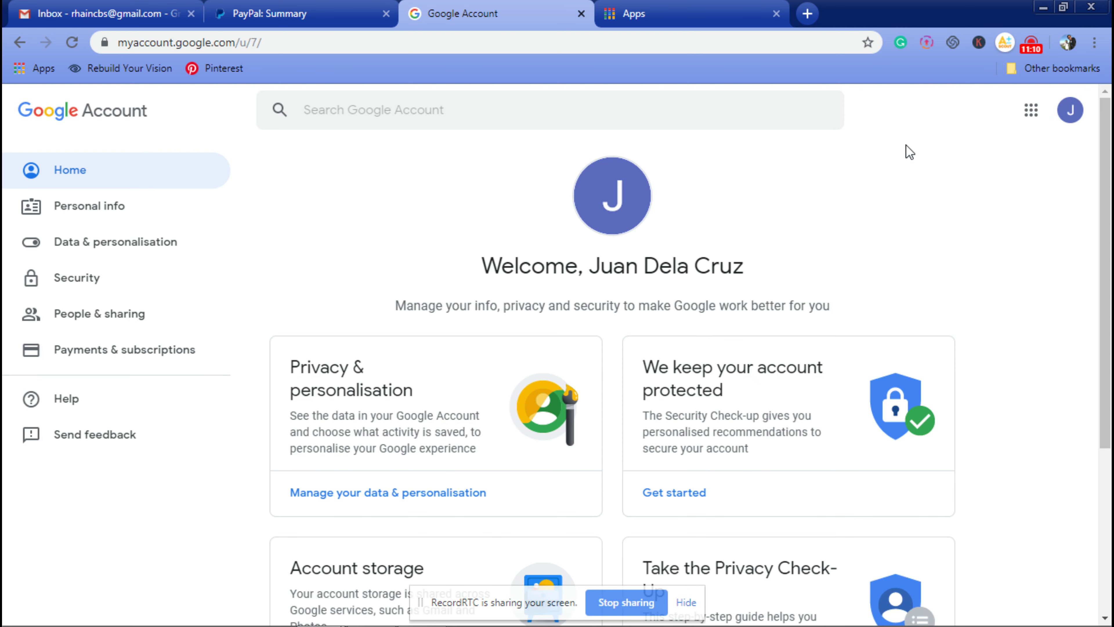
Step: Open Gmail from the apps grid, close the Google Account tab, and switch to Gmail
left_click(1031, 110)
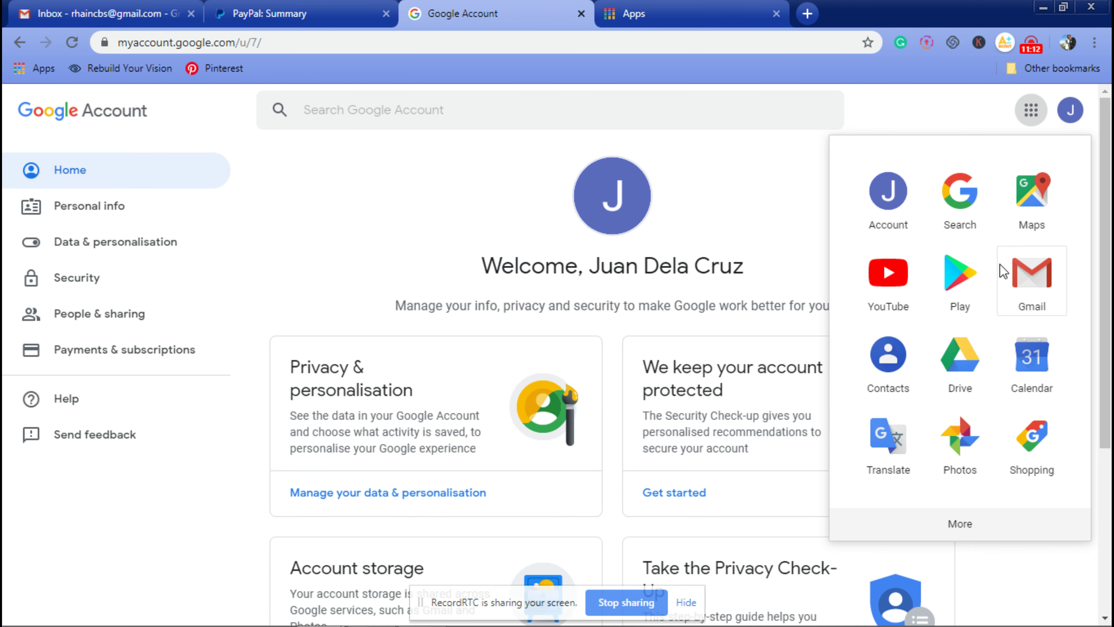
left_click(1003, 270)
left_click(518, 18)
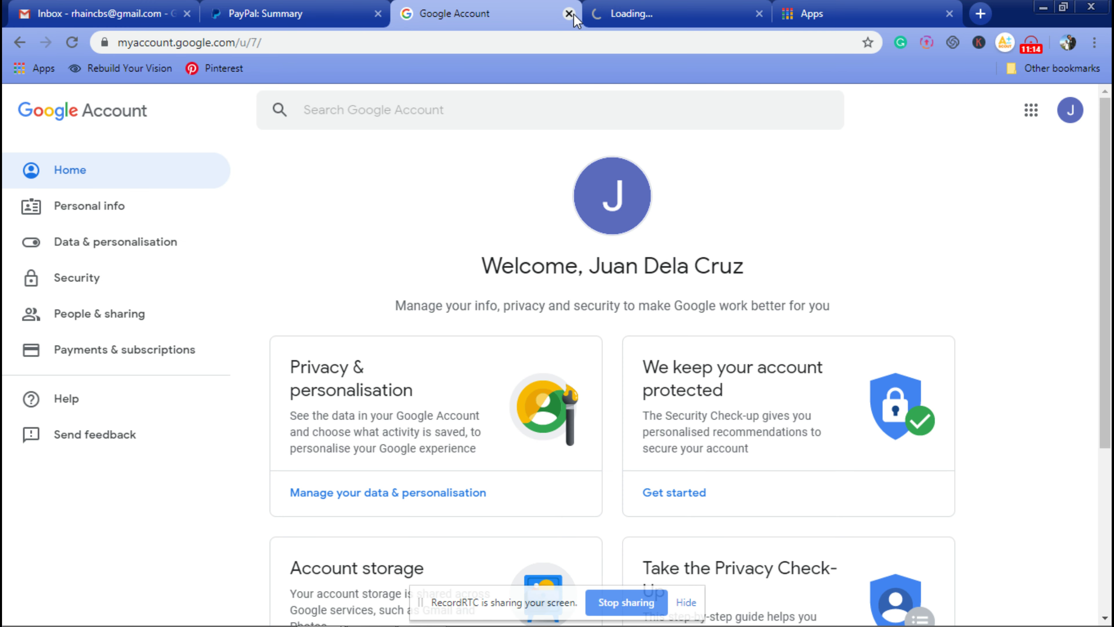
left_click(569, 13)
left_click(336, 13)
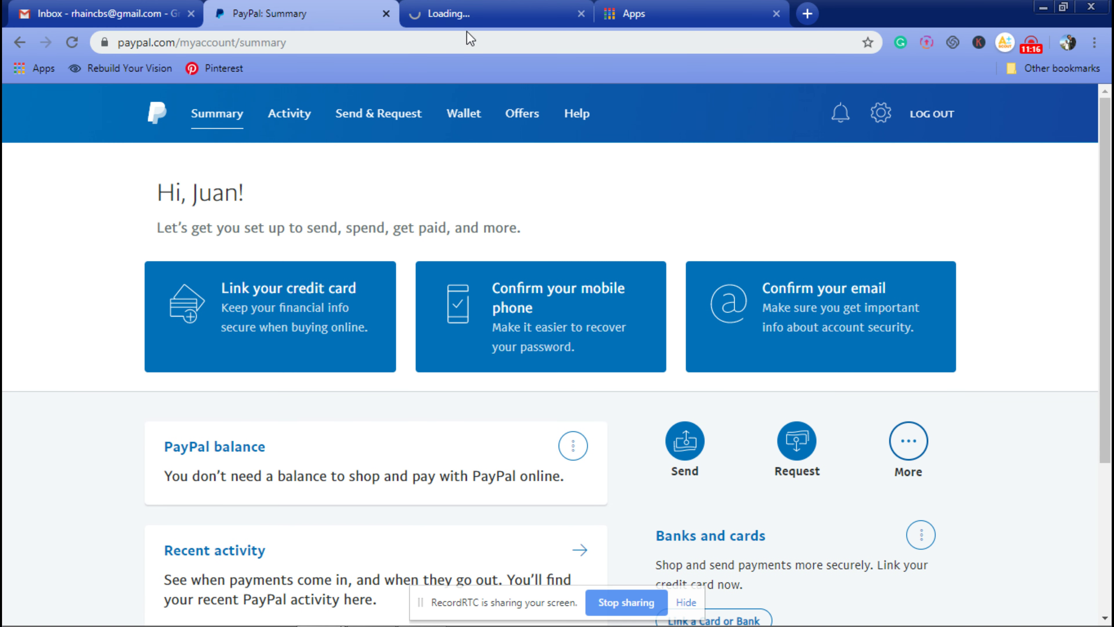
left_click(458, 17)
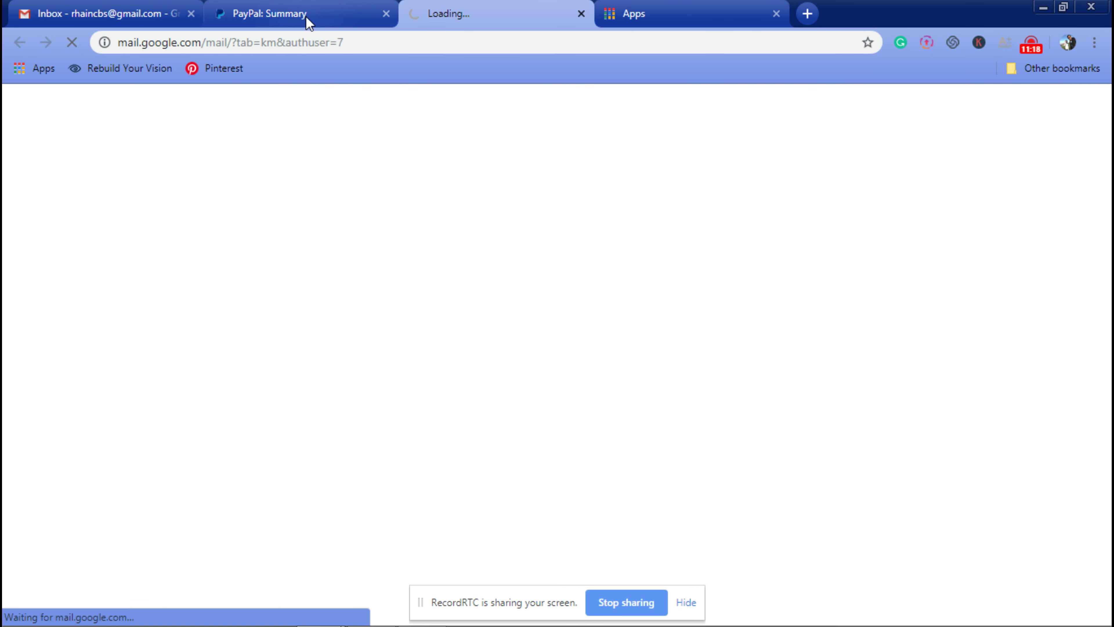